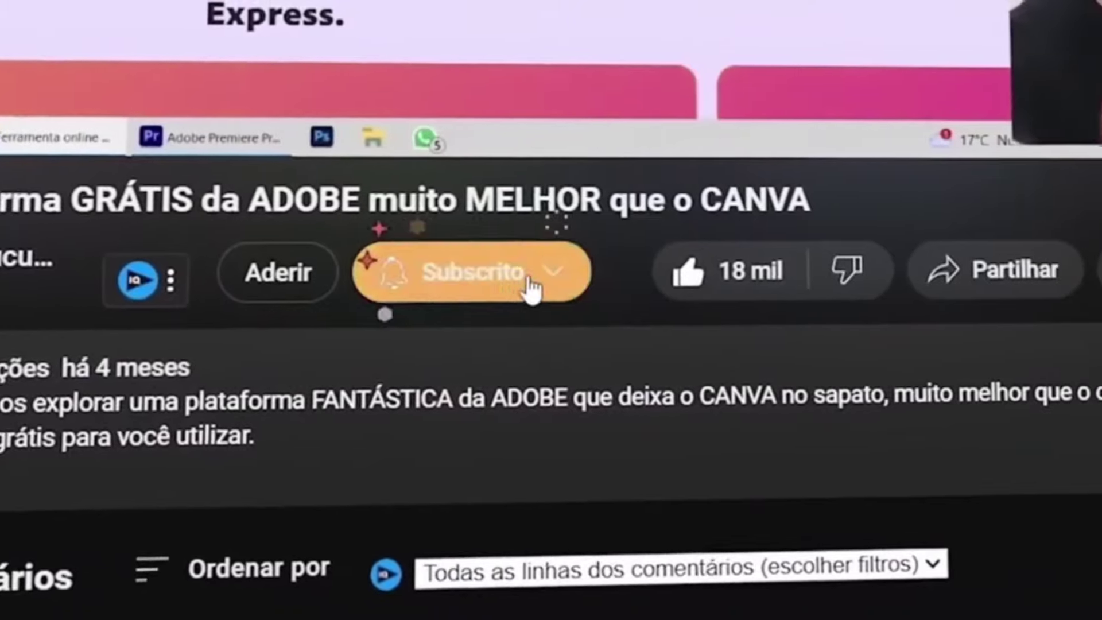
pyautogui.click(596, 281)
pyautogui.click(544, 347)
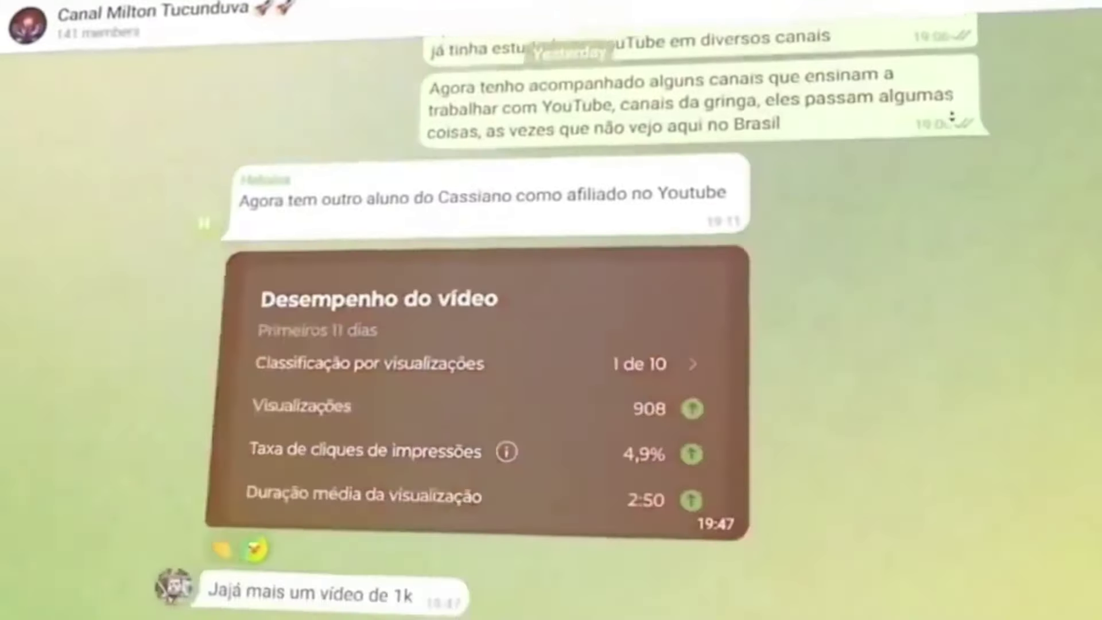
pyautogui.scroll(-4, 951, 117)
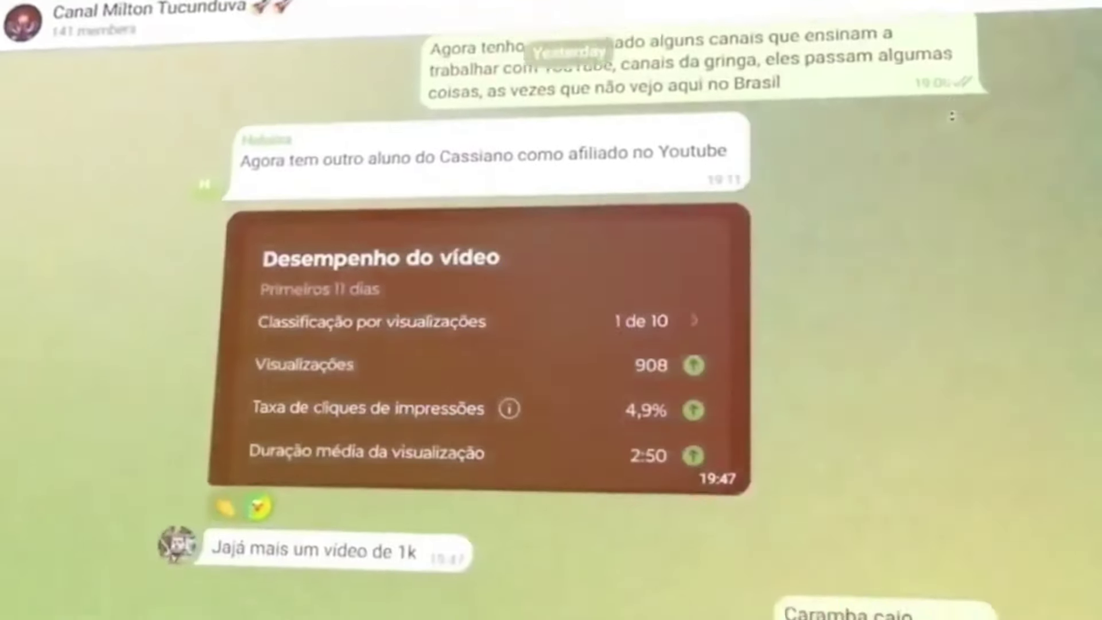
pyautogui.scroll(-1, 951, 116)
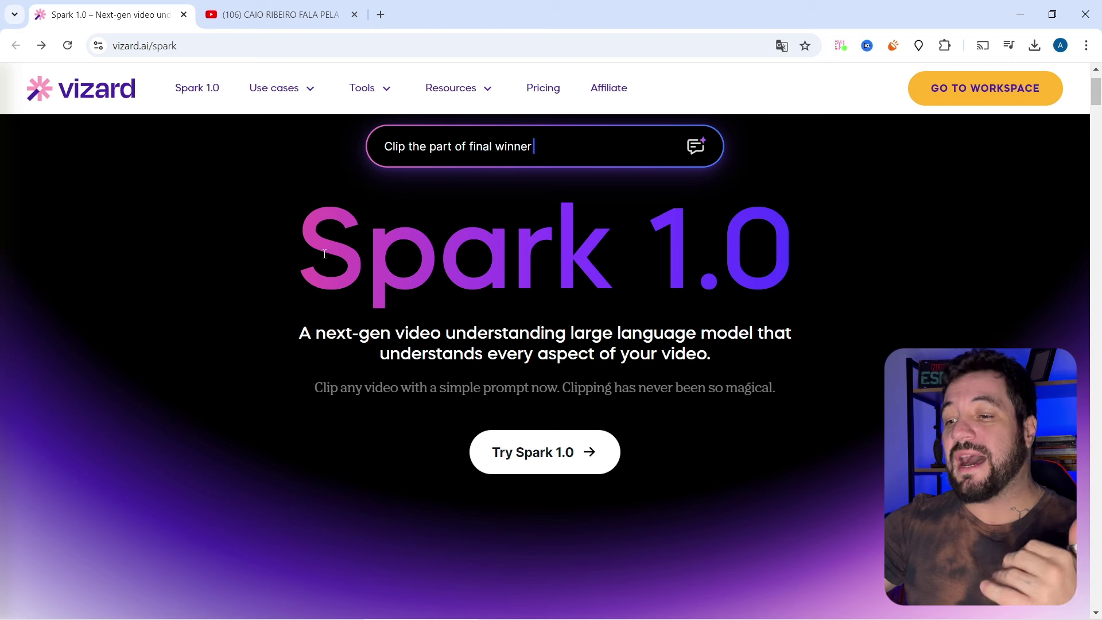
# Look over the Spark 1.0 introduction and translate the page into Portuguese.
pyautogui.moveTo(324, 254); pyautogui.dragTo(794, 277)
pyautogui.click(794, 279)
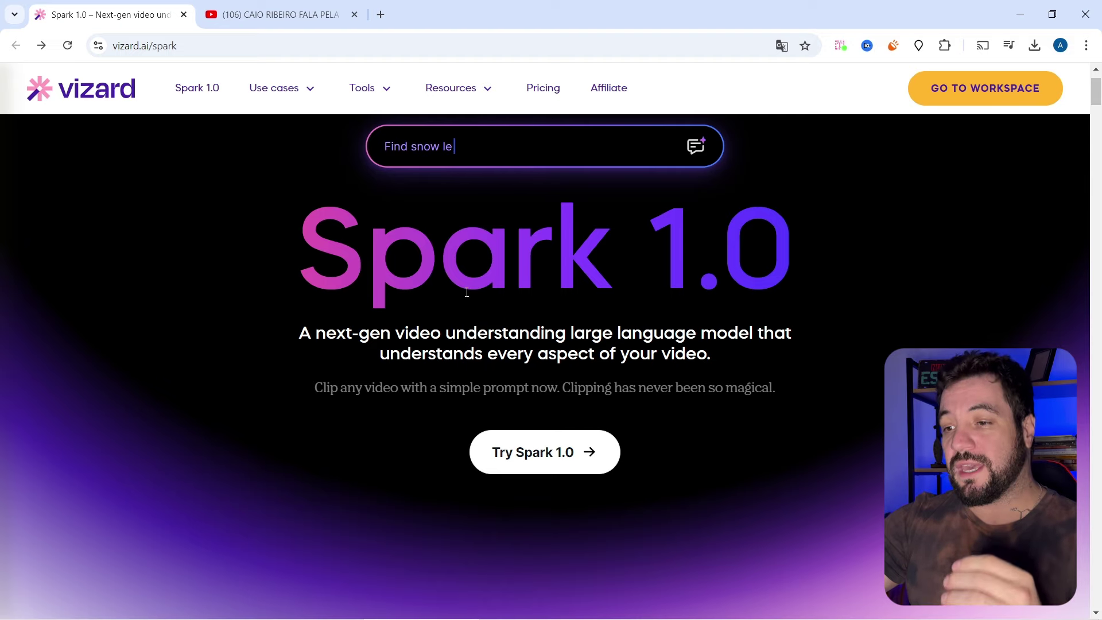
pyautogui.scroll(-10, 291, 291)
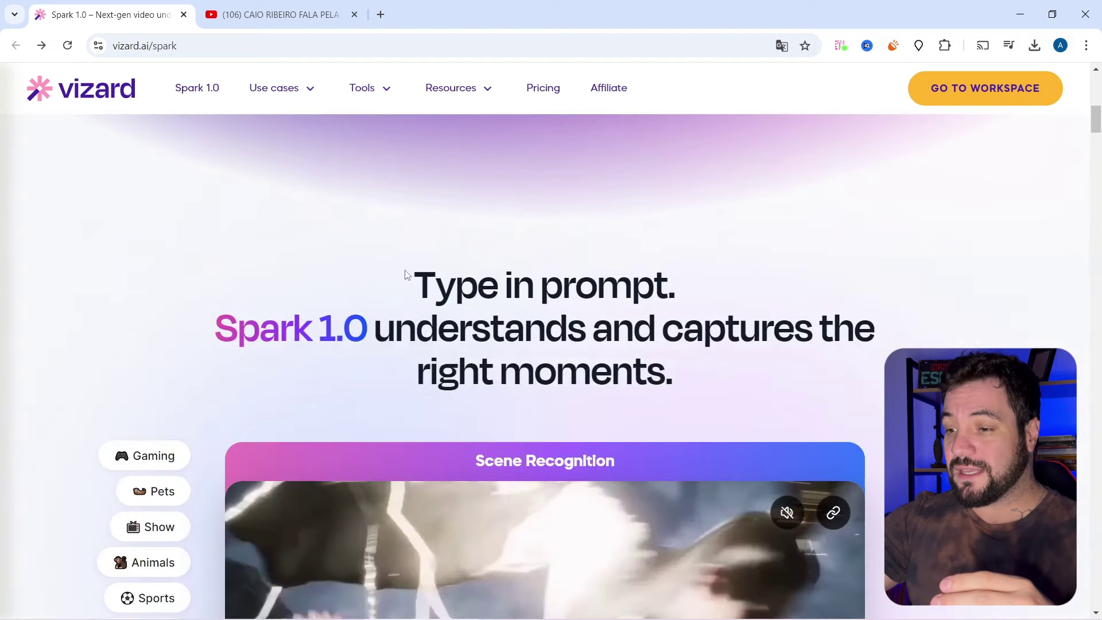
pyautogui.scroll(-3, 406, 274)
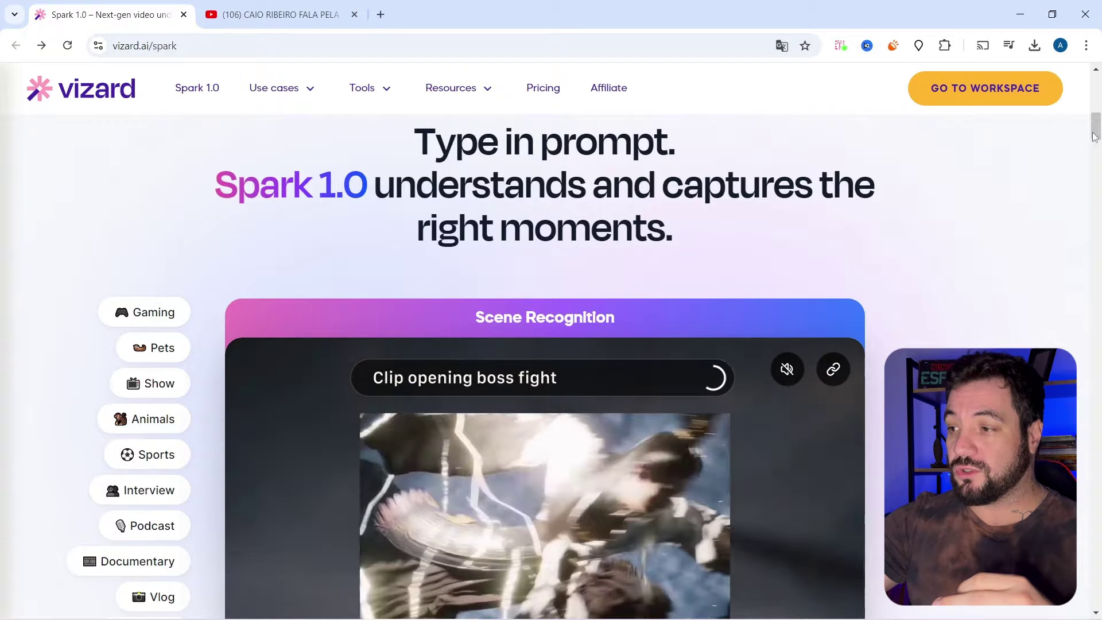
pyautogui.scroll(-3, 1094, 136)
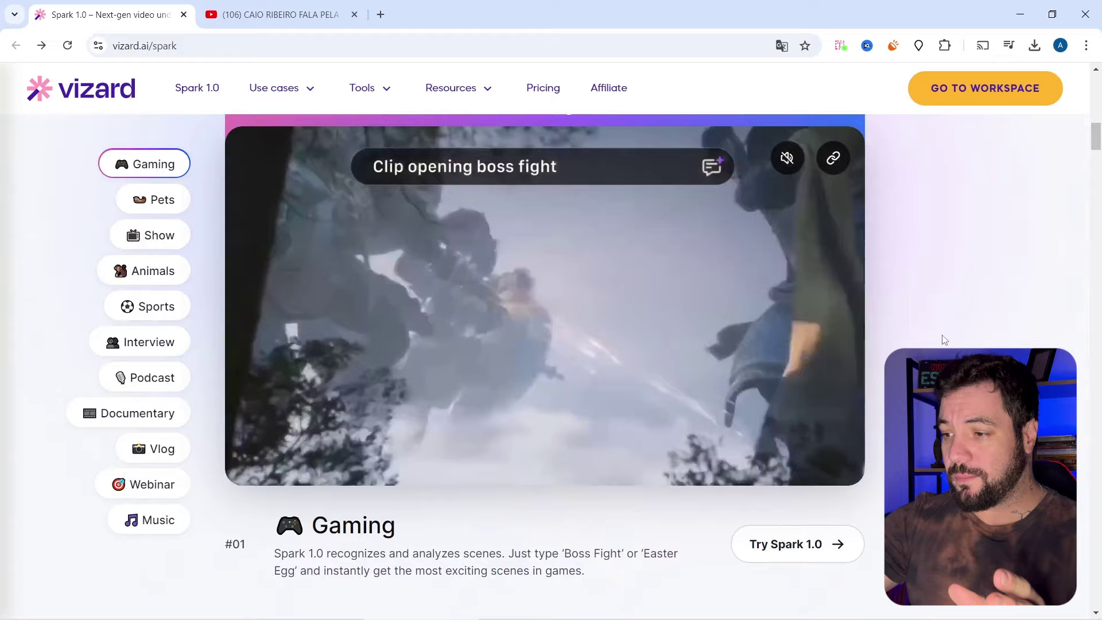
pyautogui.rightClick(942, 338)
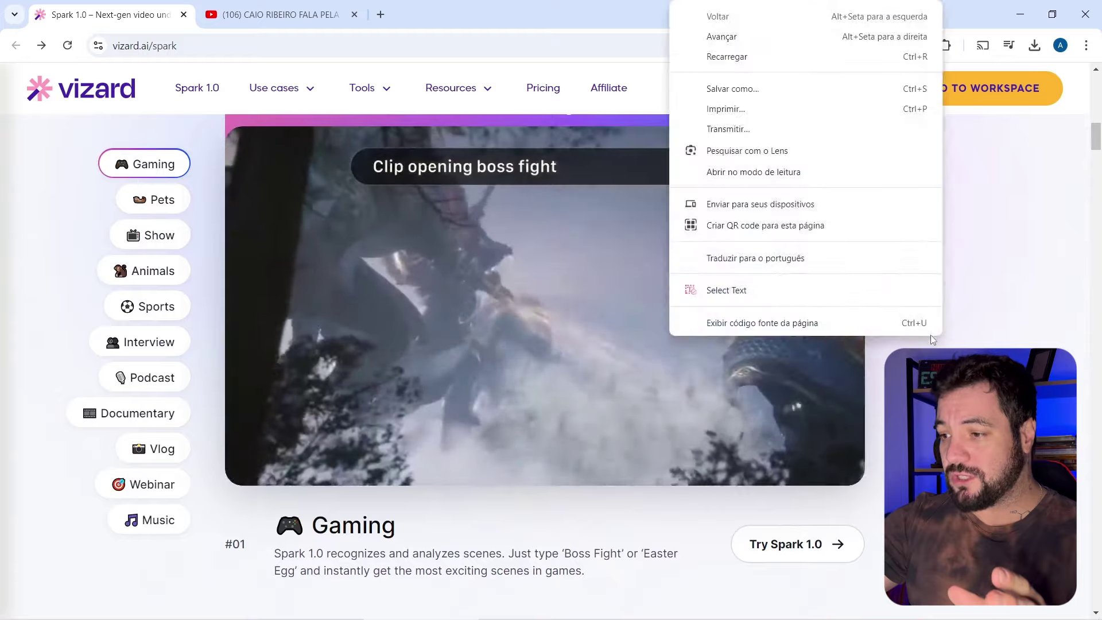
pyautogui.click(756, 257)
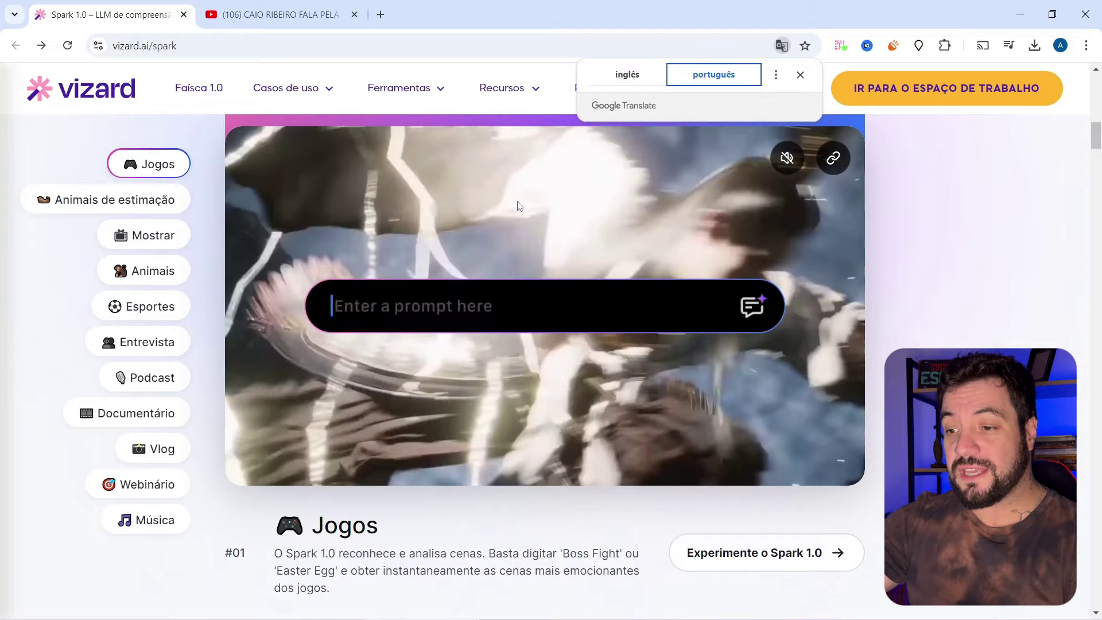
# Examine the Spark 1.0 prompt examples for pets, celebrity recognition and relationship understanding, and dismiss the translation popup.
pyautogui.scroll(-1, 482, 278)
pyautogui.scroll(-6, 482, 273)
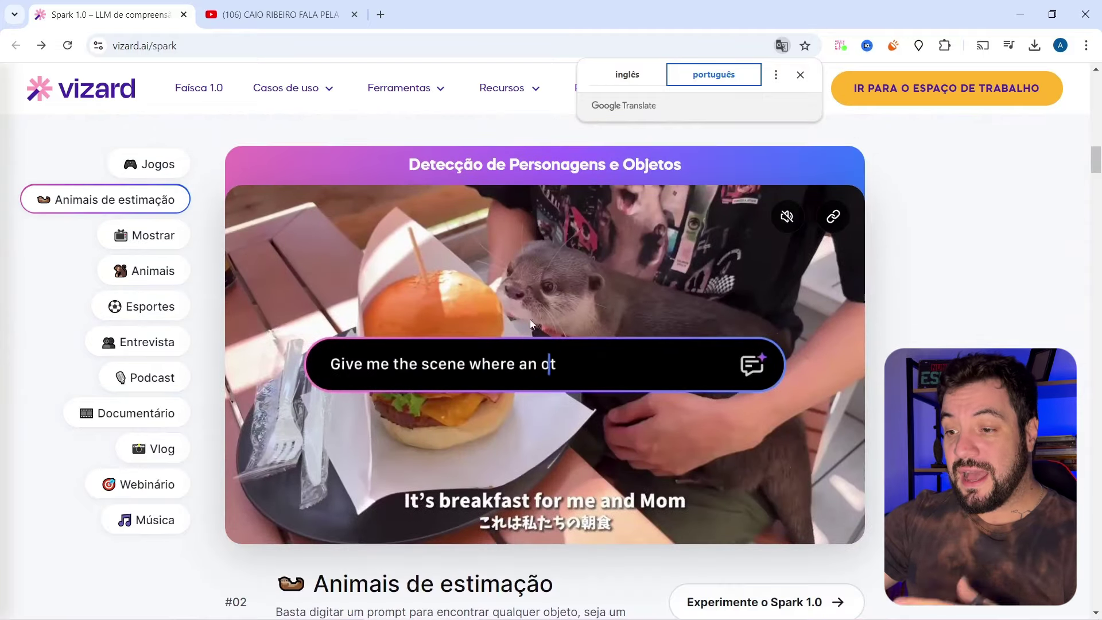
pyautogui.scroll(-2, 555, 323)
pyautogui.scroll(-5, 549, 320)
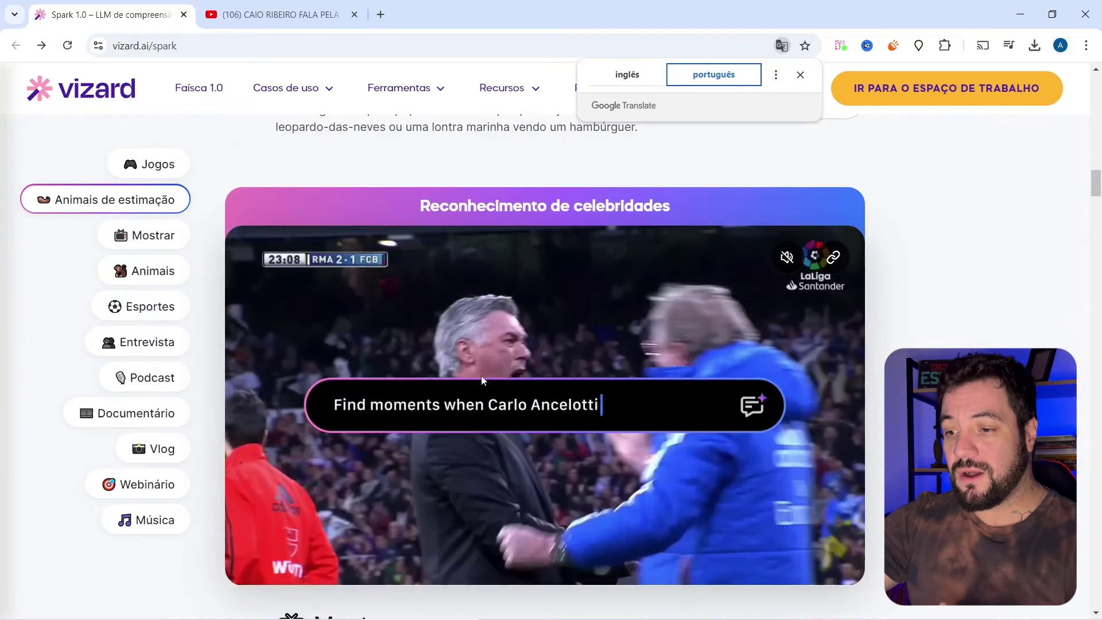
pyautogui.scroll(-2, 466, 384)
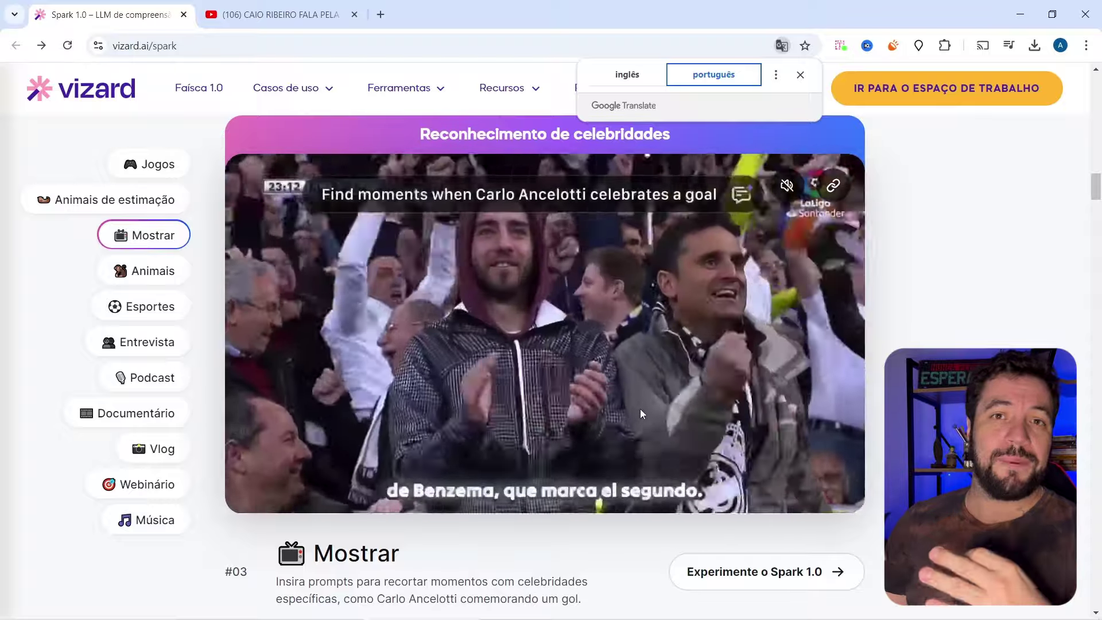
pyautogui.scroll(-10, 628, 413)
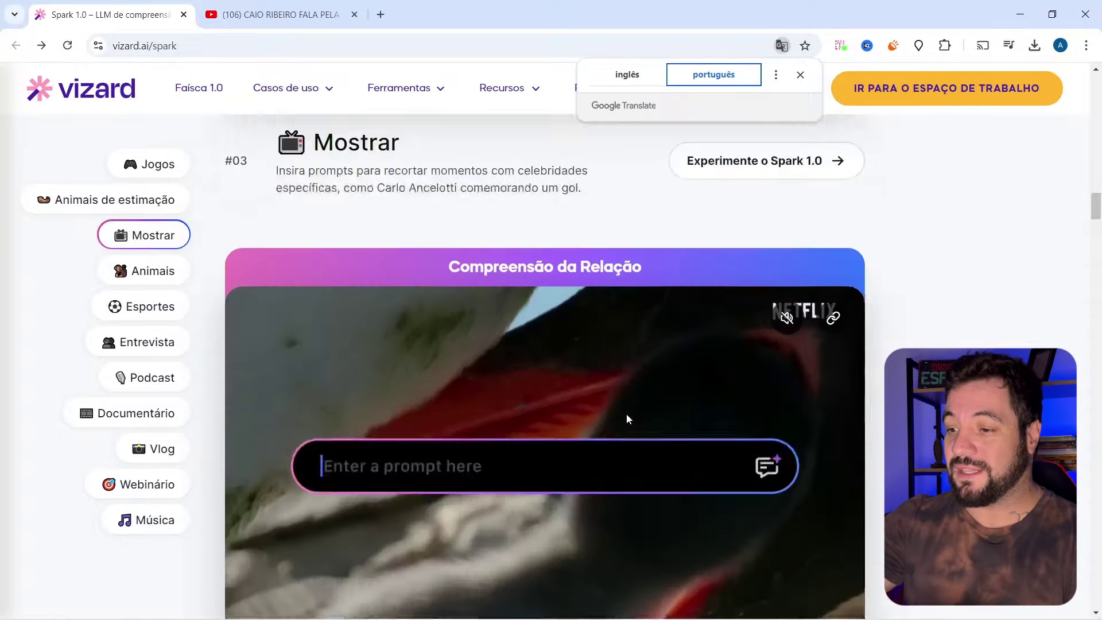
pyautogui.scroll(15, 958, 291)
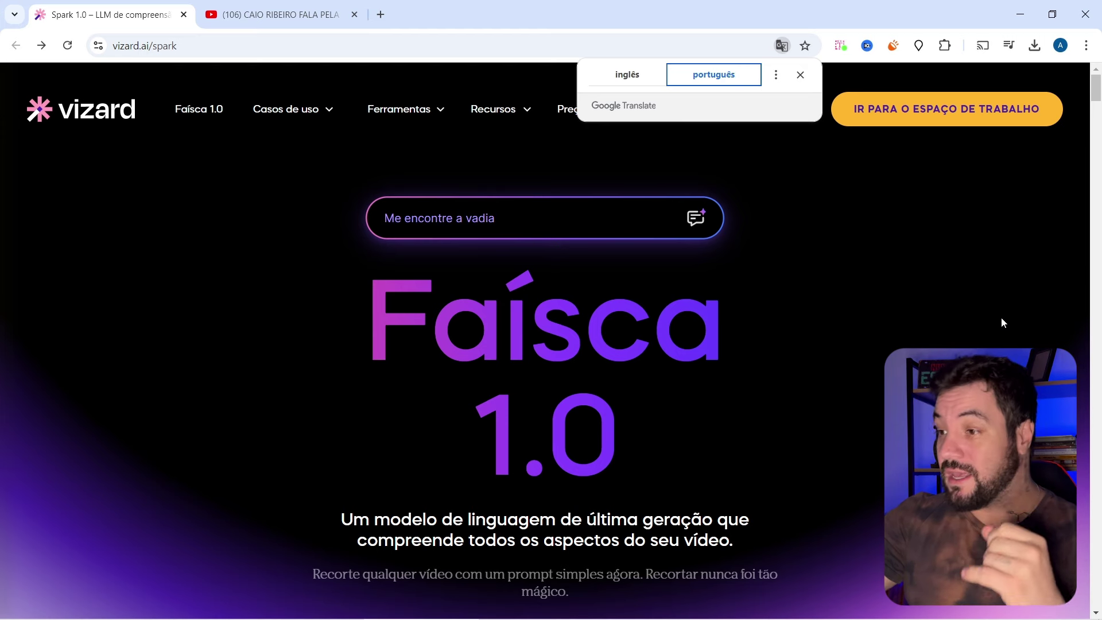
pyautogui.click(798, 77)
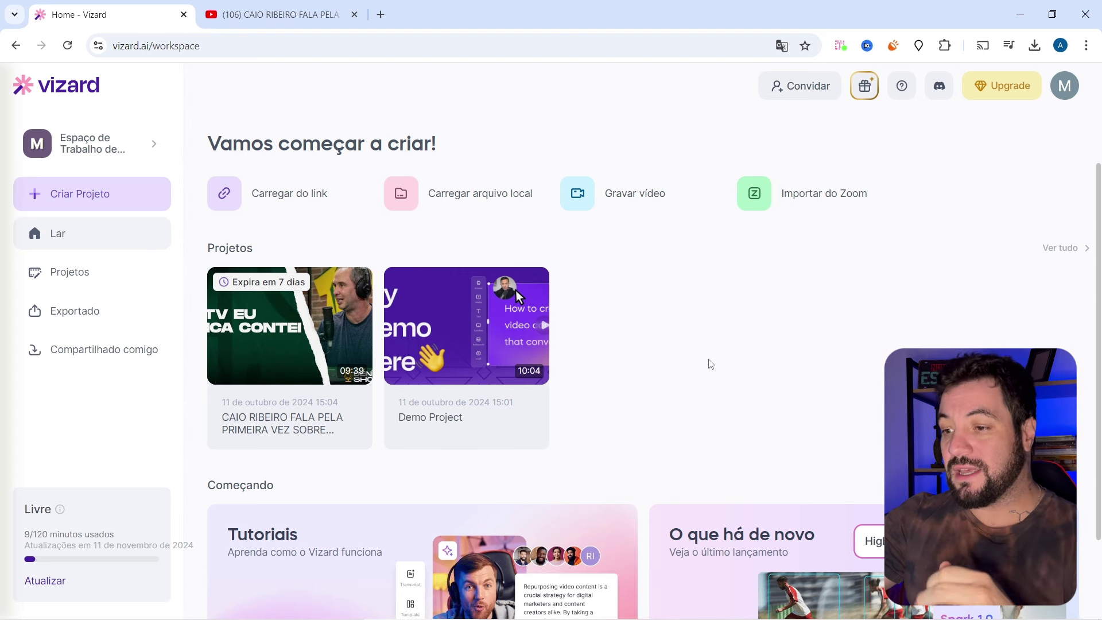
# Start a new project in the Vizard workspace by uploading a video from a link.
pyautogui.click(117, 203)
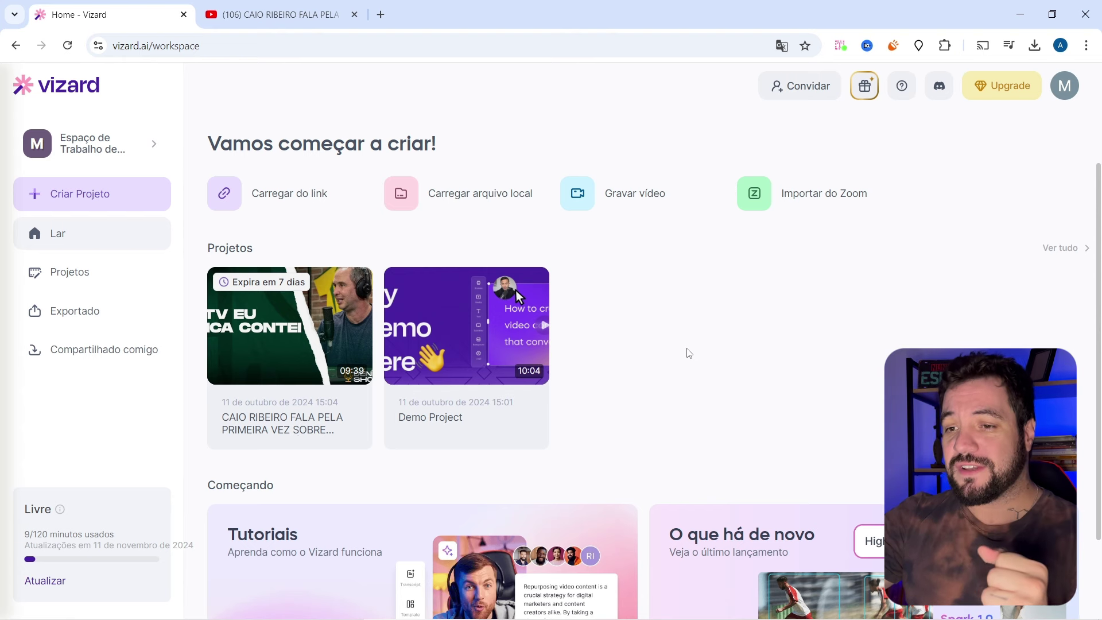
pyautogui.moveTo(123, 192)
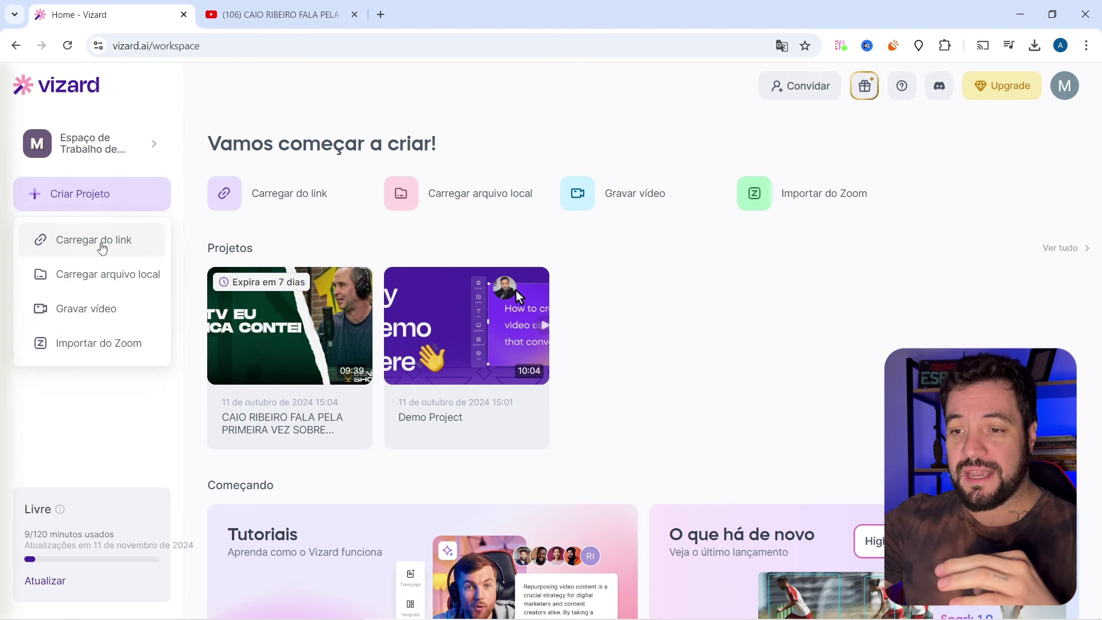
pyautogui.click(101, 245)
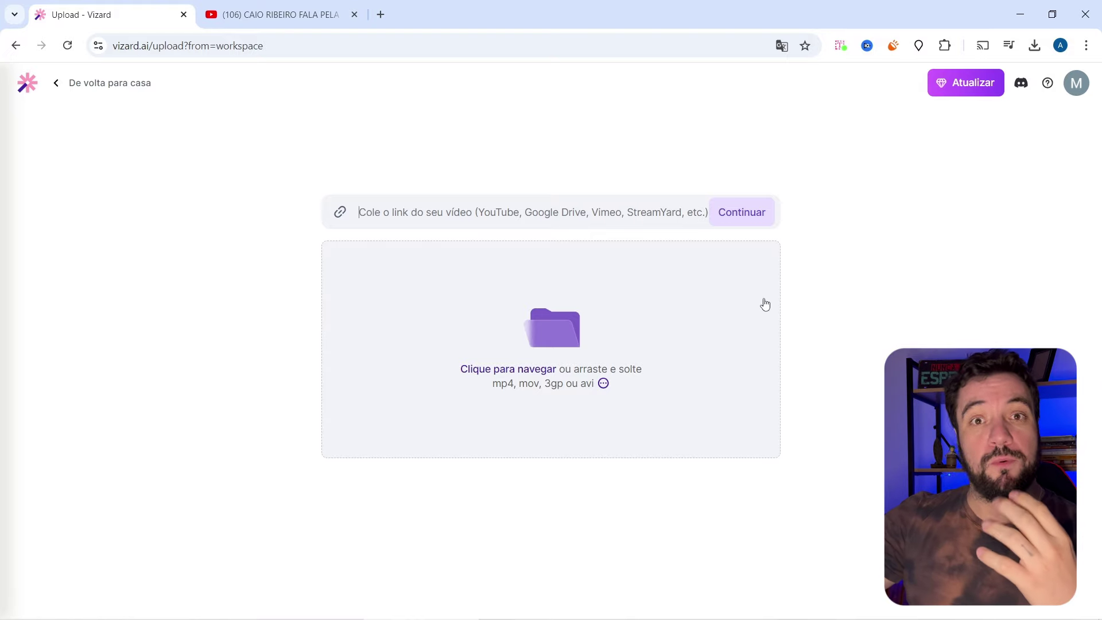
# Copy the web address of the Denílson Show podcast video on YouTube and submit it as Vizard's upload link.
pyautogui.click(276, 14)
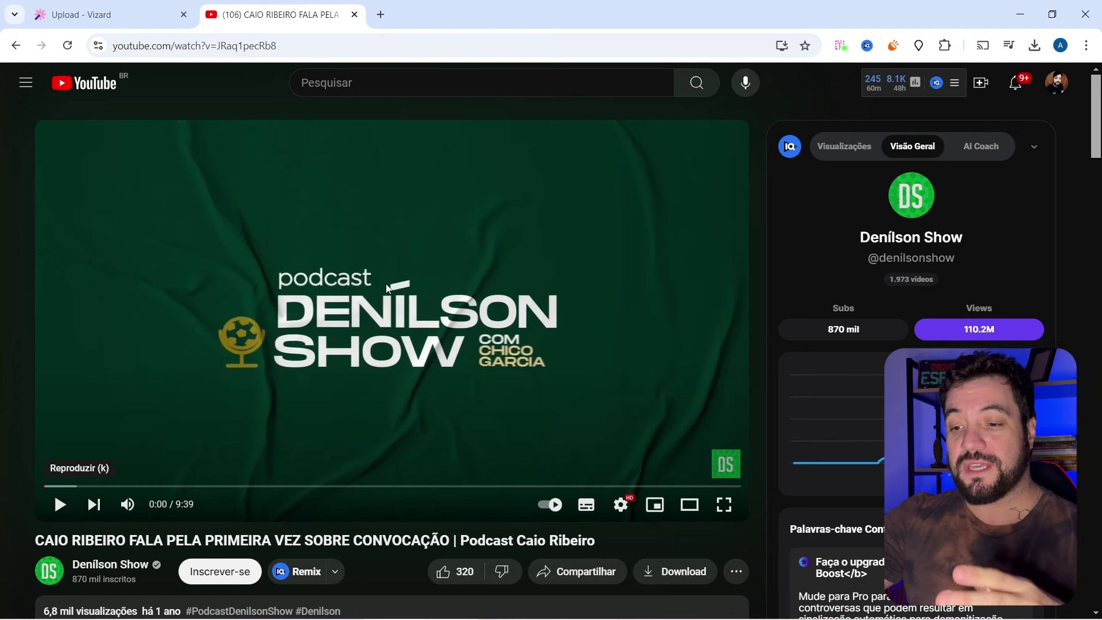
pyautogui.moveTo(36, 540); pyautogui.dragTo(117, 540)
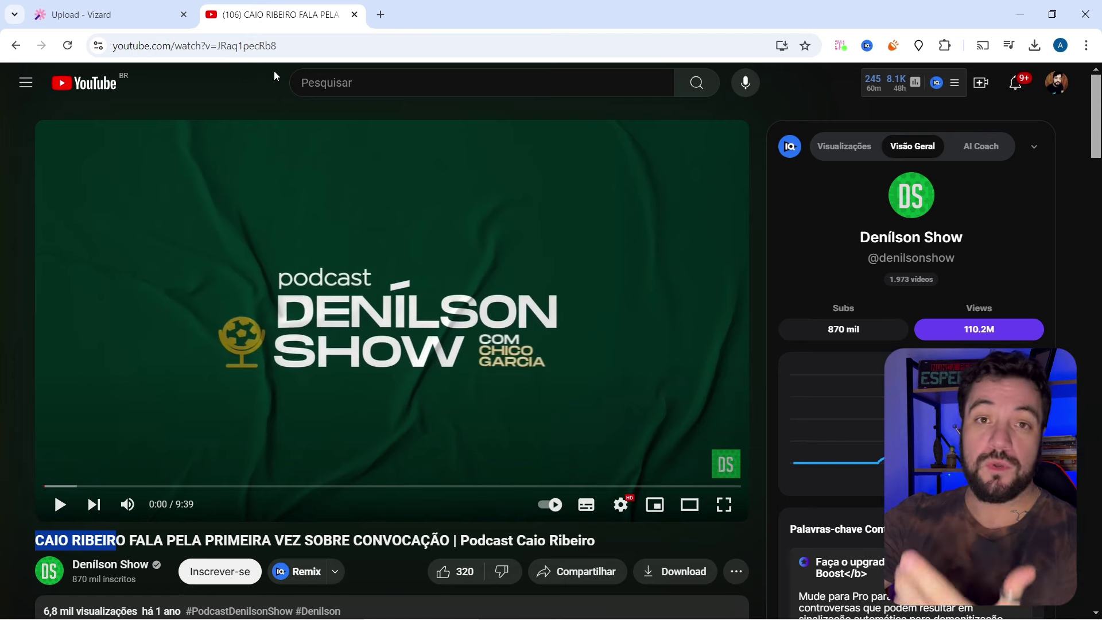
pyautogui.click(264, 49)
pyautogui.hotkey('ctrl', 'c')
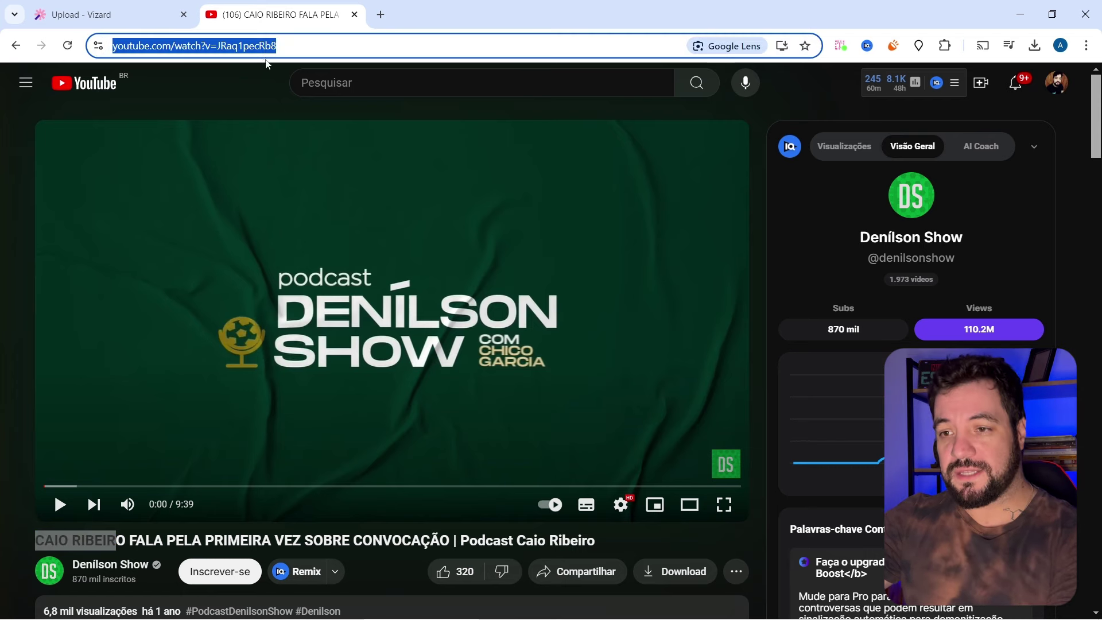
pyautogui.click(127, 16)
pyautogui.hotkey('ctrl', 'v')
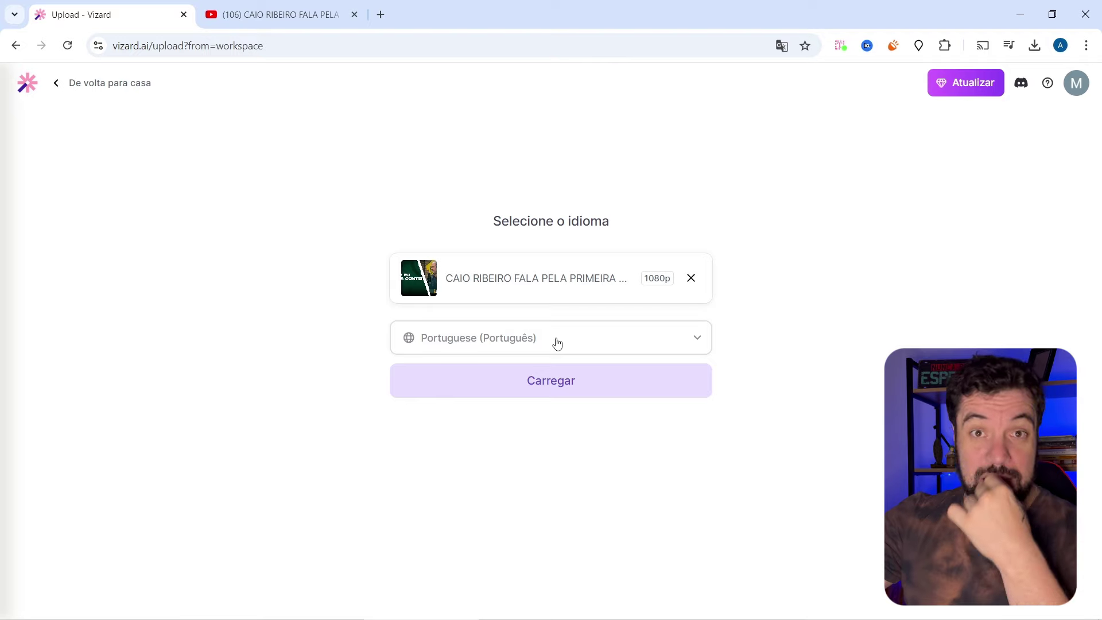
# Check the available video languages, keep Portuguese, and load the podcast video.
pyautogui.click(637, 337)
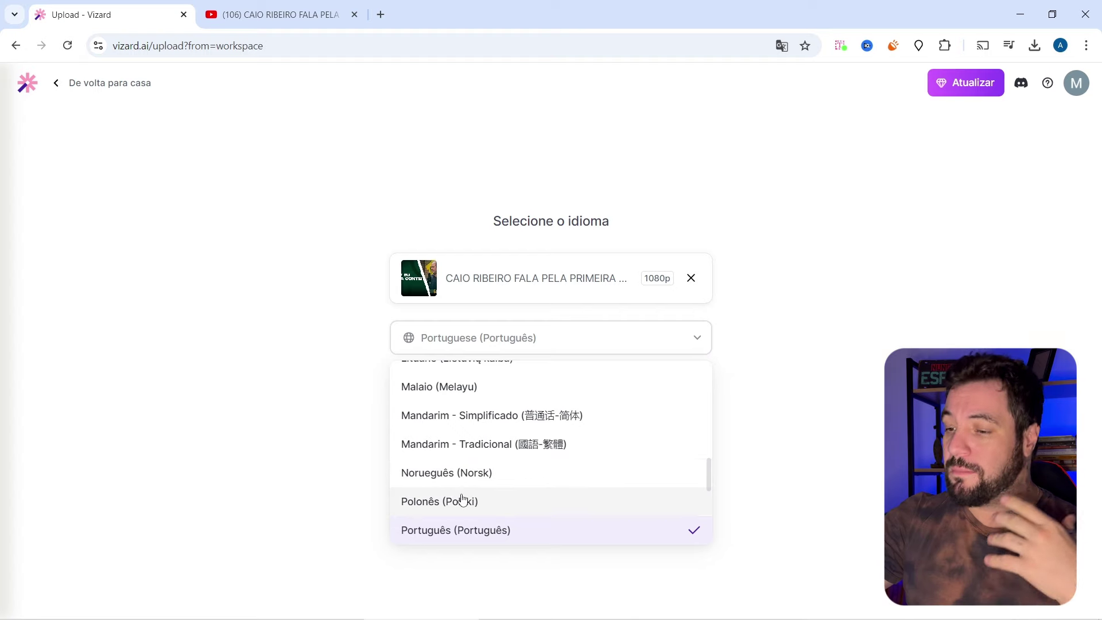
pyautogui.click(816, 355)
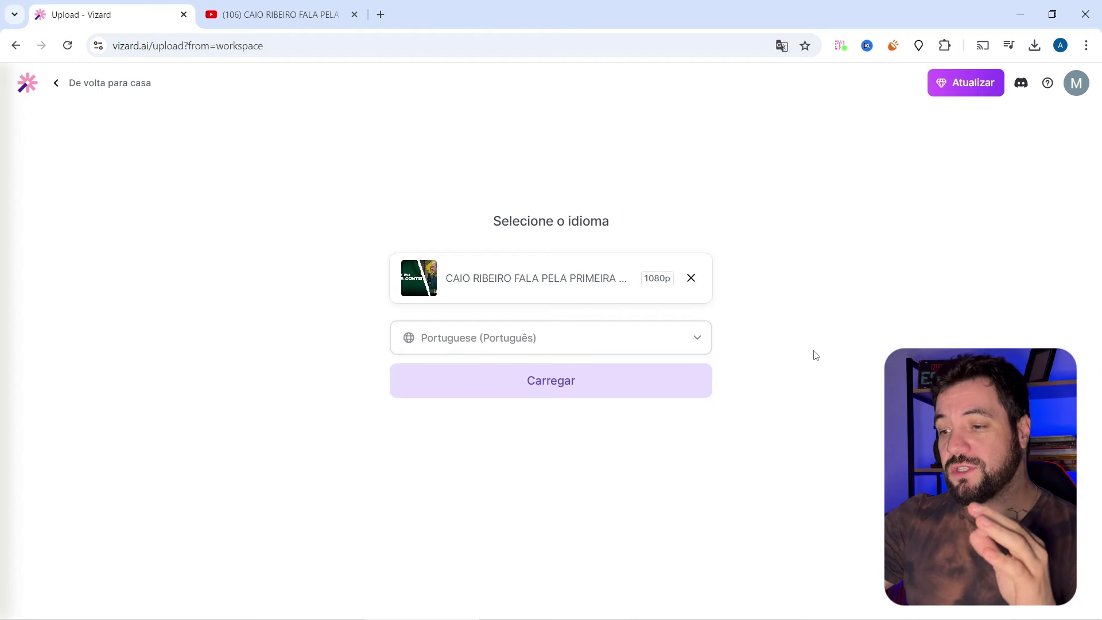
pyautogui.click(548, 392)
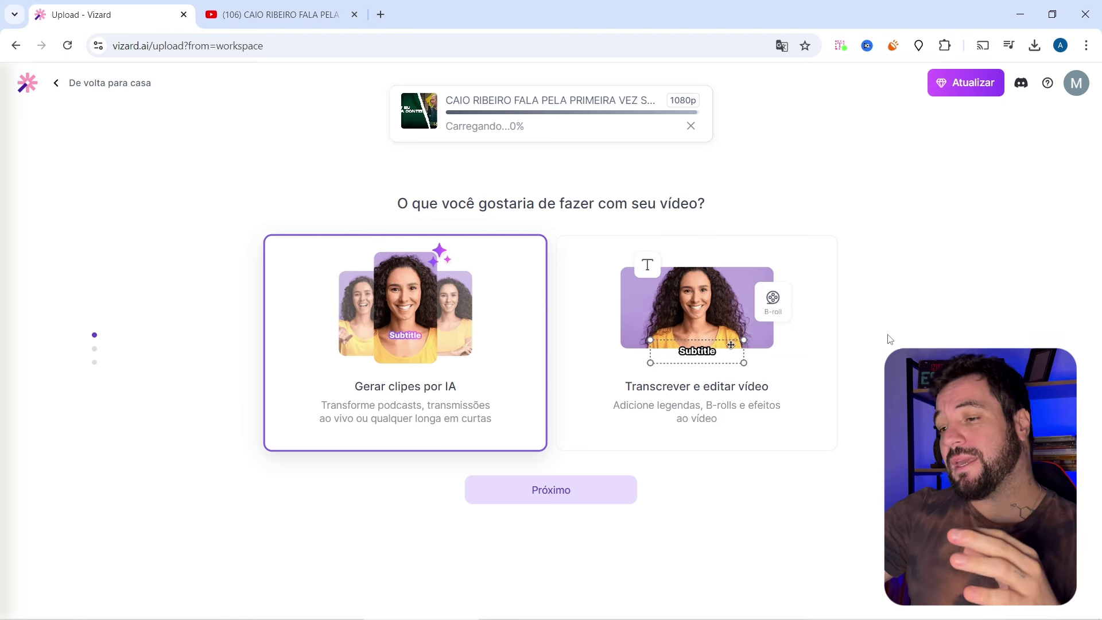
# Proceed with AI clip generation ("Gerar clipes por IA") for the uploaded video.
pyautogui.moveTo(415, 212); pyautogui.dragTo(728, 191)
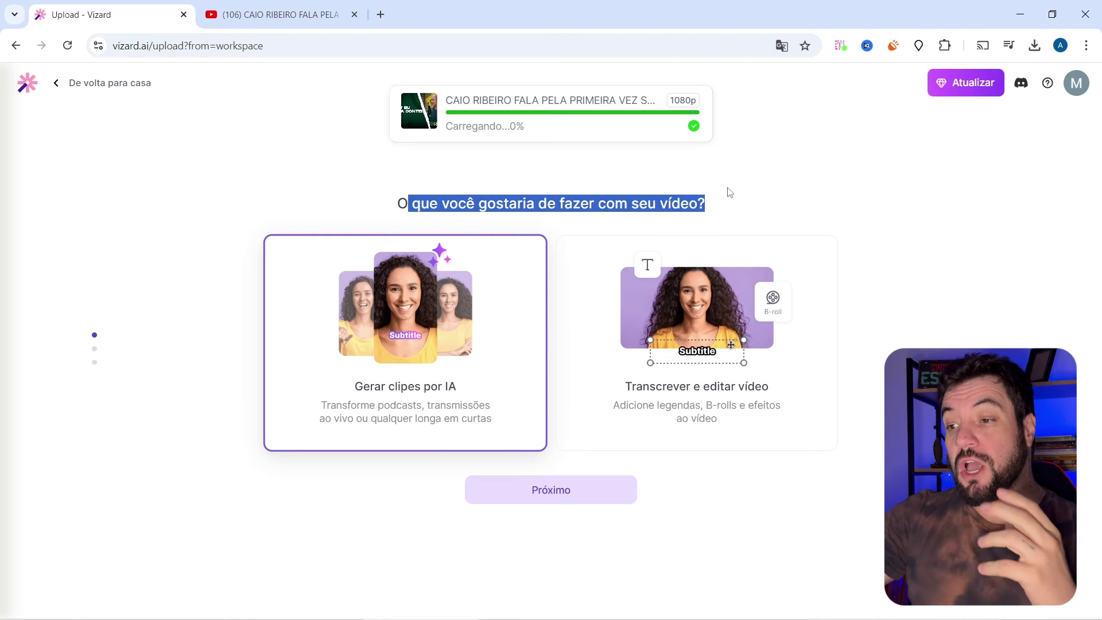
pyautogui.click(729, 192)
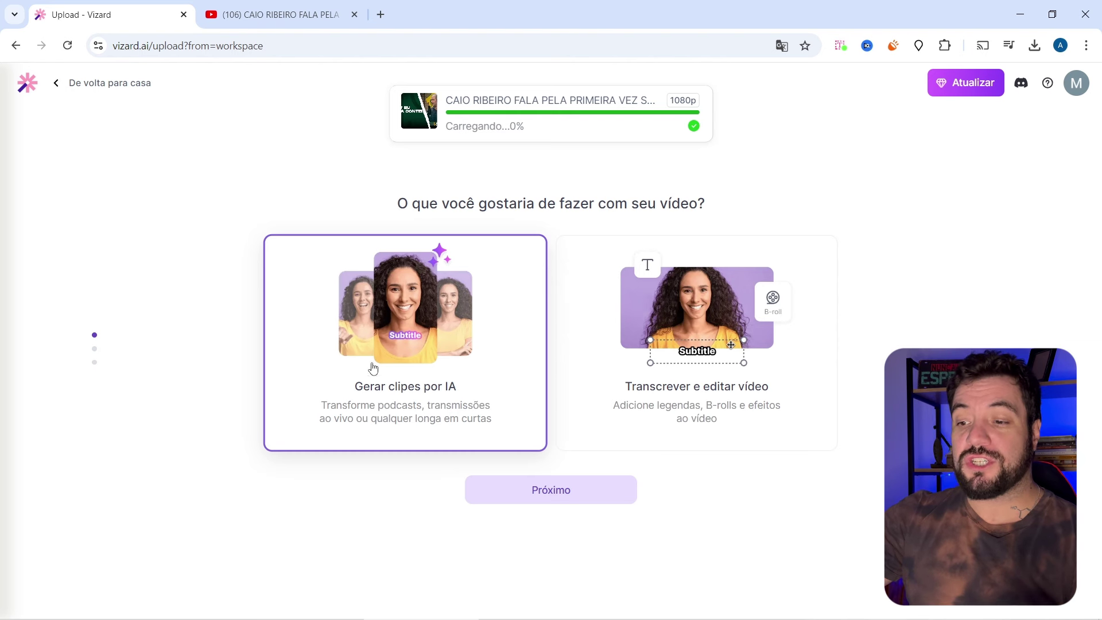
pyautogui.click(537, 498)
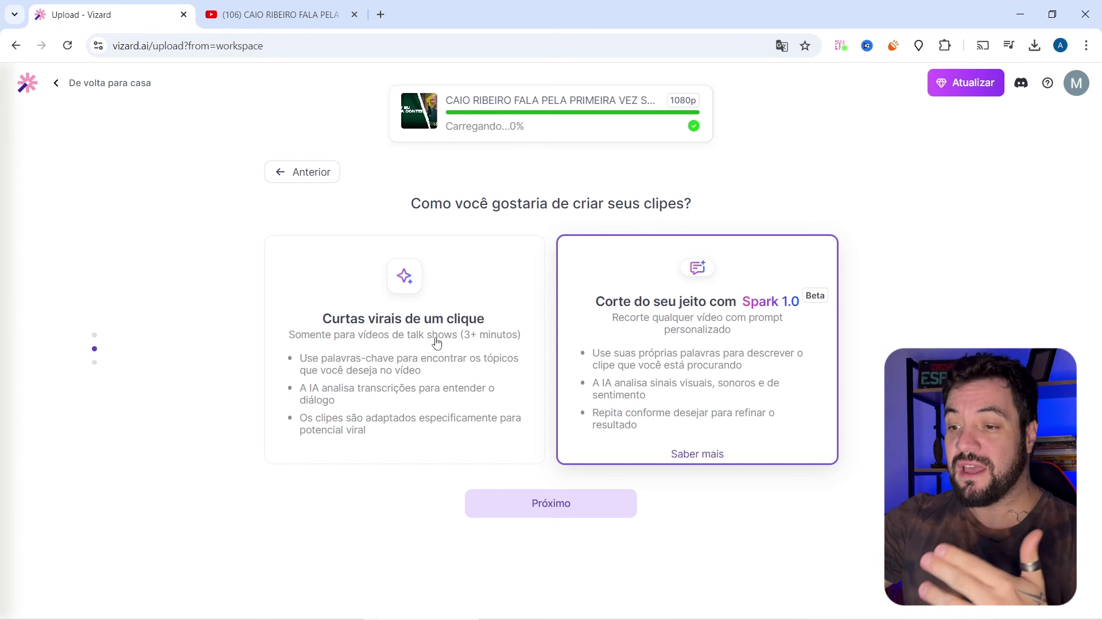
# Compare the one-click viral shorts option with Spark 1.0 and continue with "Corte do seu jeito com Spark 1.0".
pyautogui.click(402, 340)
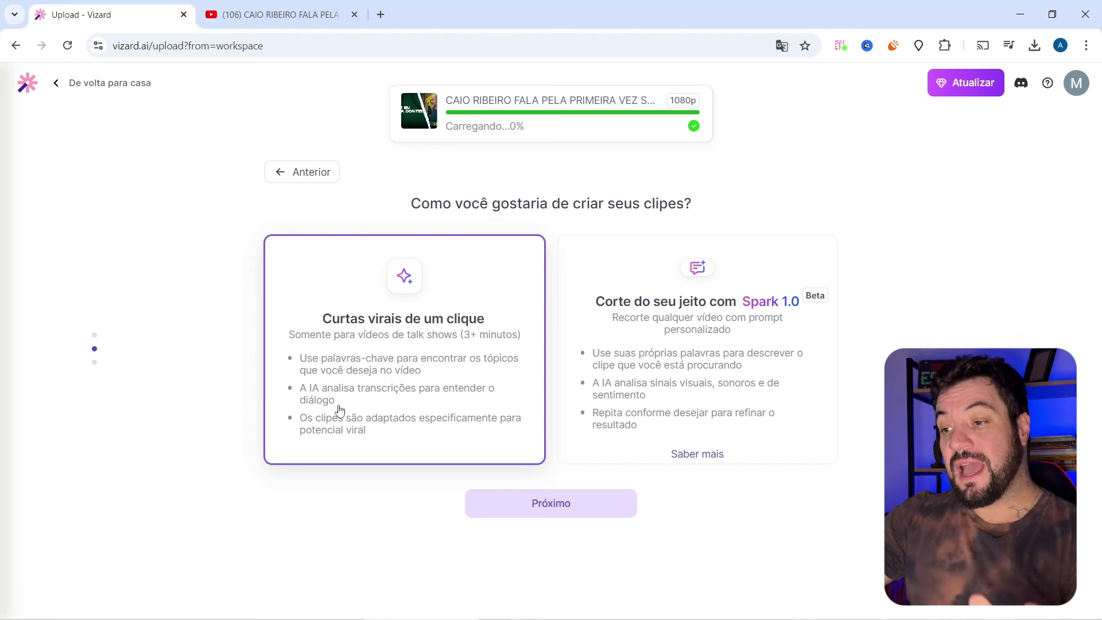
pyautogui.click(697, 339)
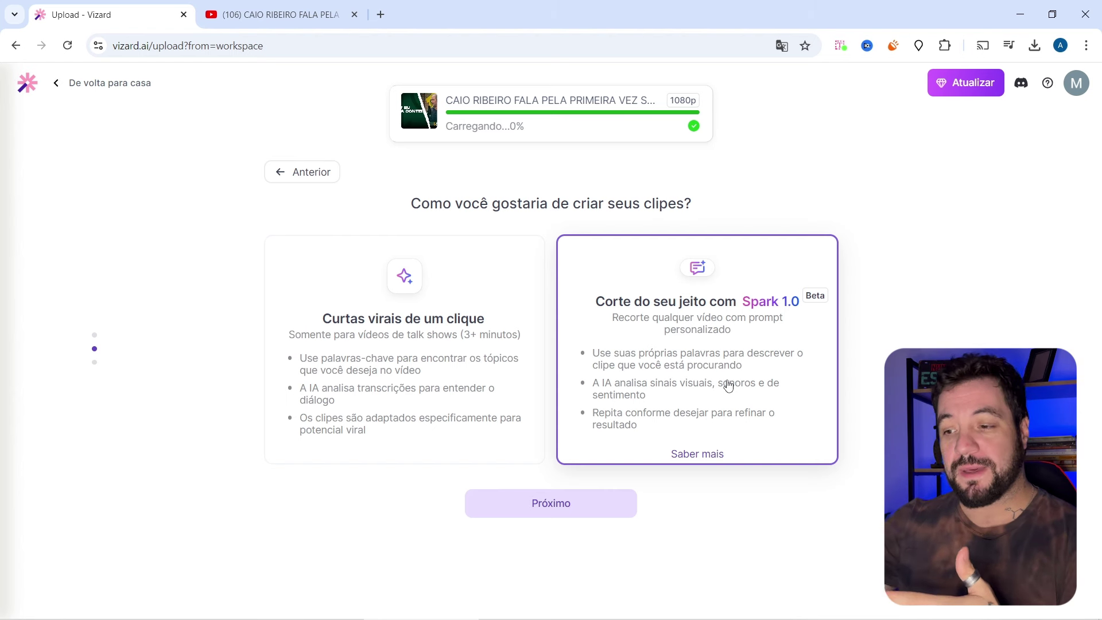
pyautogui.click(560, 501)
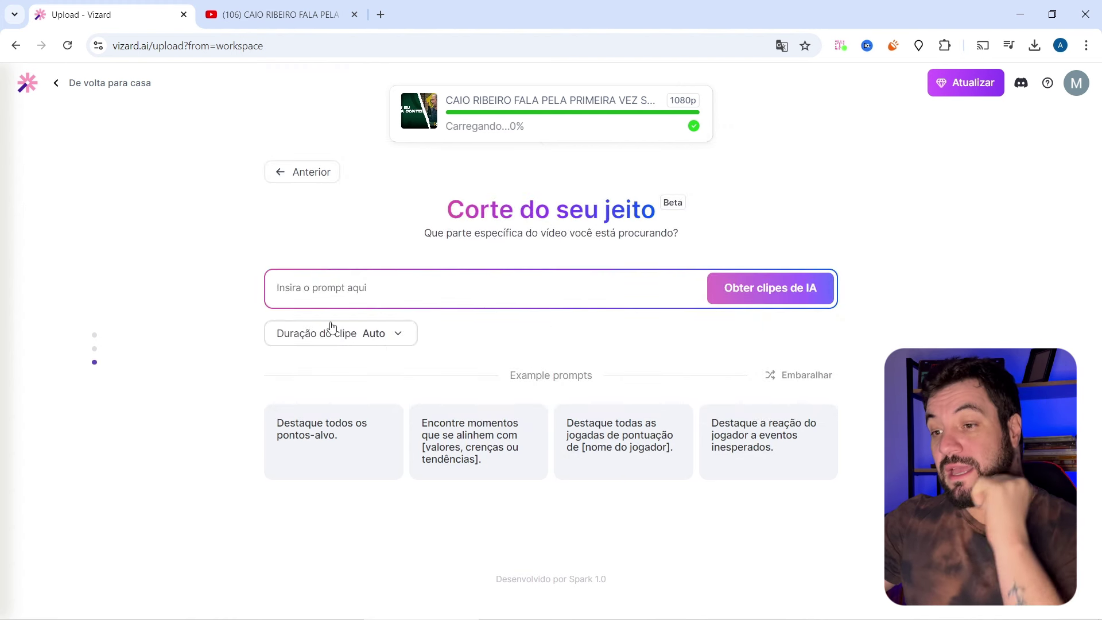
# Enter "inter de milão" as the prompt for the part of the video to clip.
pyautogui.click(346, 287)
pyautogui.click(94, 361)
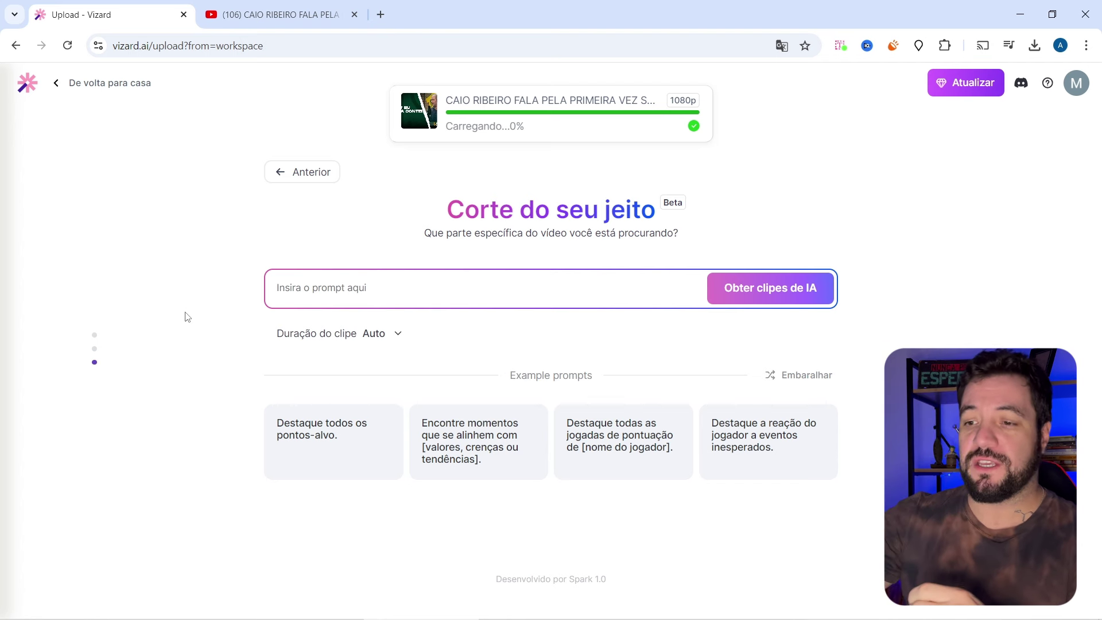
pyautogui.click(357, 287)
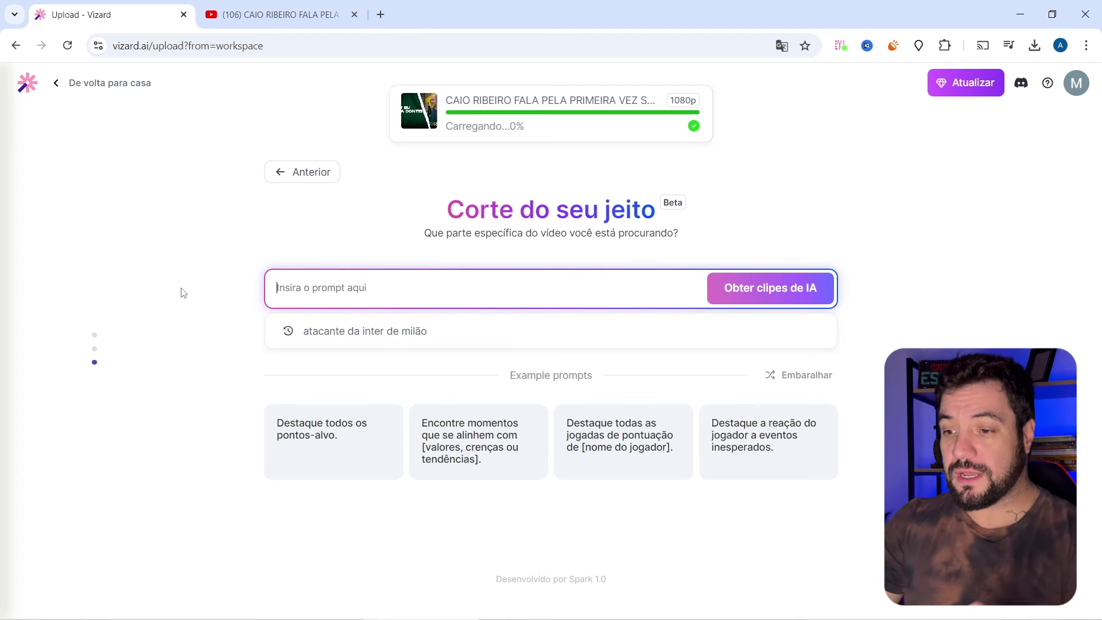
pyautogui.write('inter ')
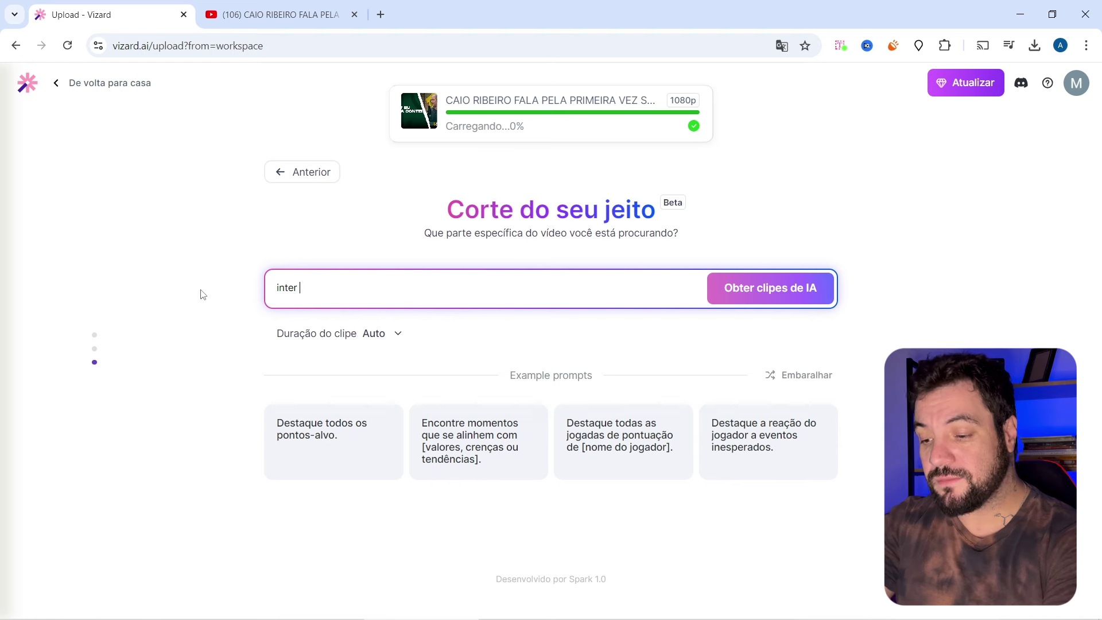
pyautogui.write('de milão')
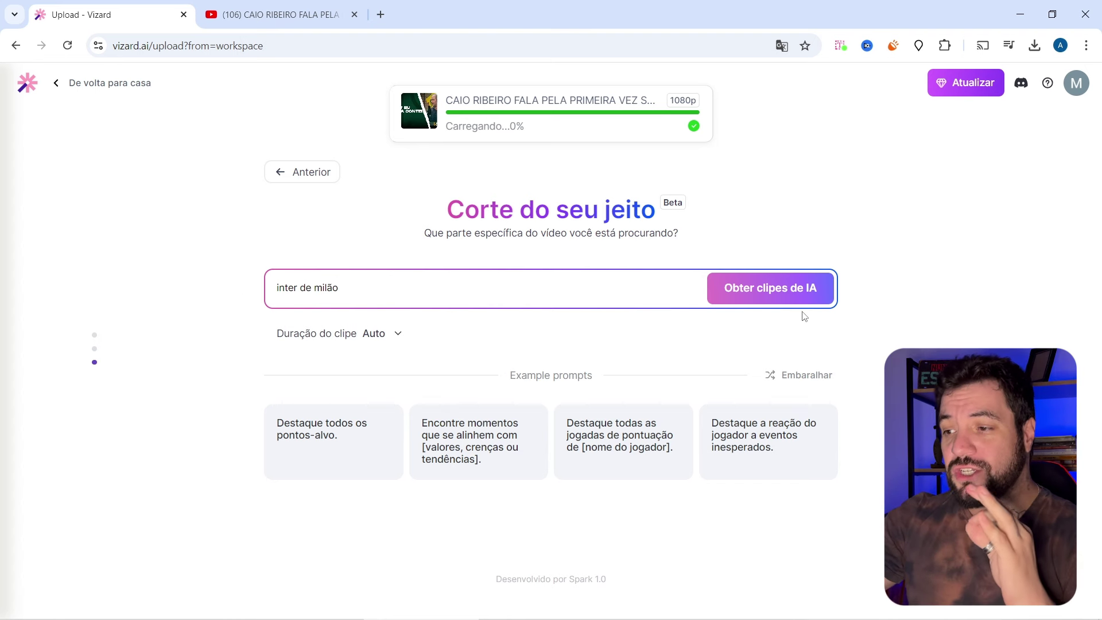
# Generate the AI clips from the "inter de milão" prompt and look over the resulting clip list.
pyautogui.click(766, 304)
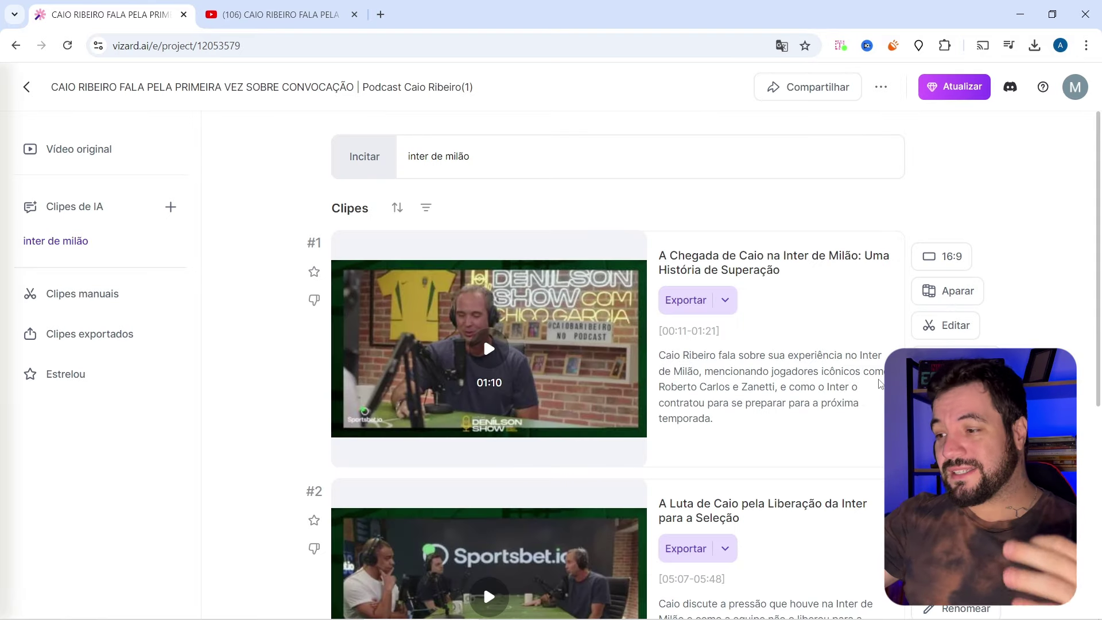
pyautogui.moveTo(1099, 210); pyautogui.dragTo(838, 290)
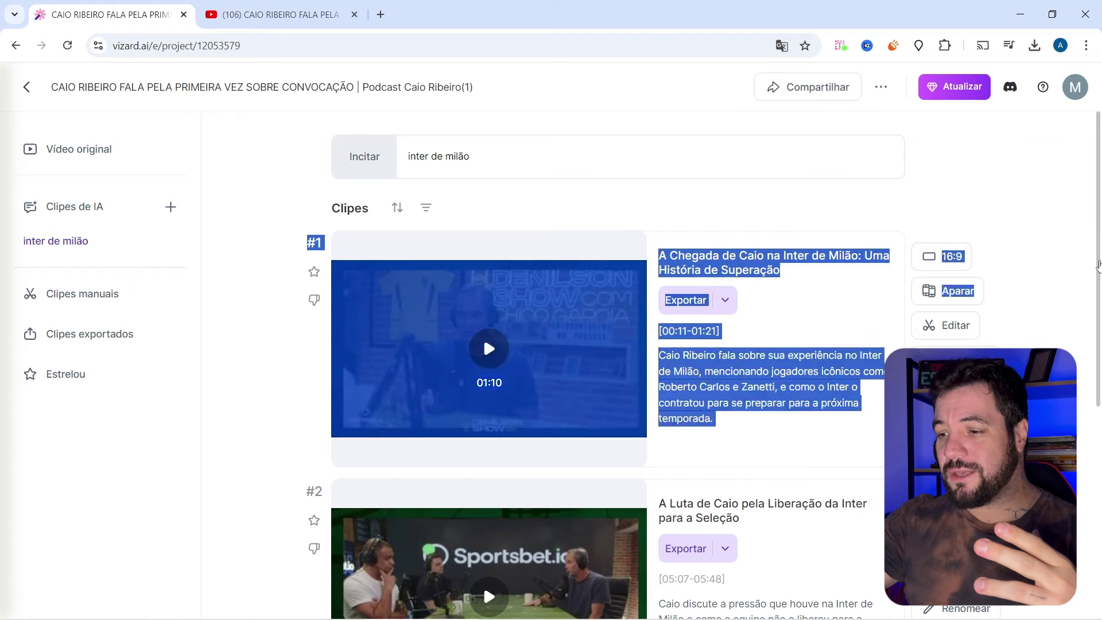
pyautogui.click(839, 290)
pyautogui.scroll(-6, 839, 293)
pyautogui.scroll(6, 483, 432)
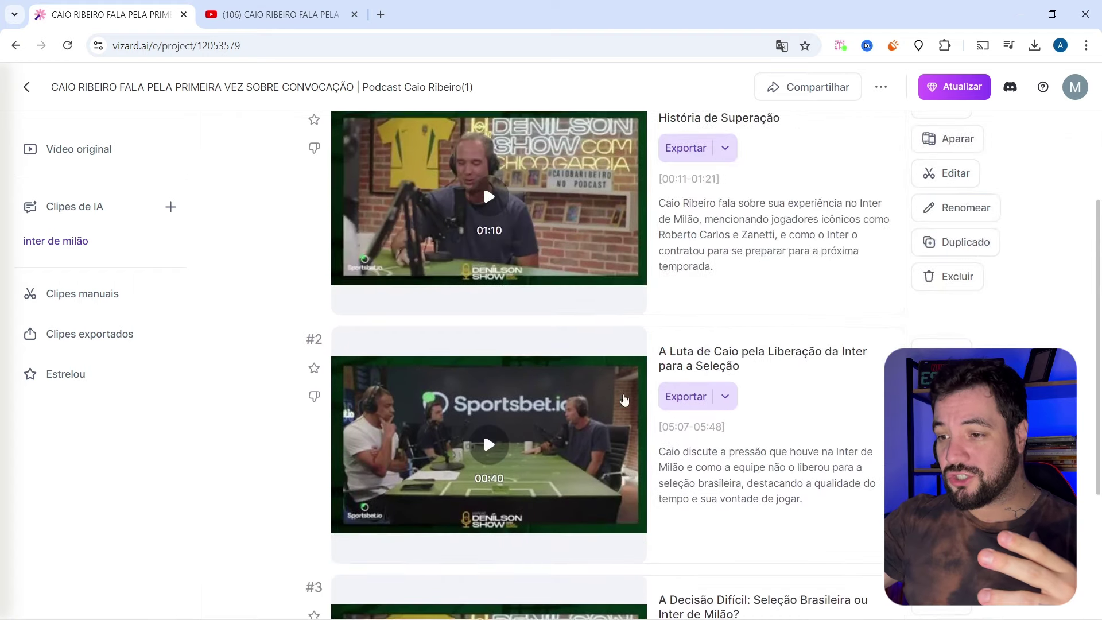
pyautogui.scroll(-6, 542, 349)
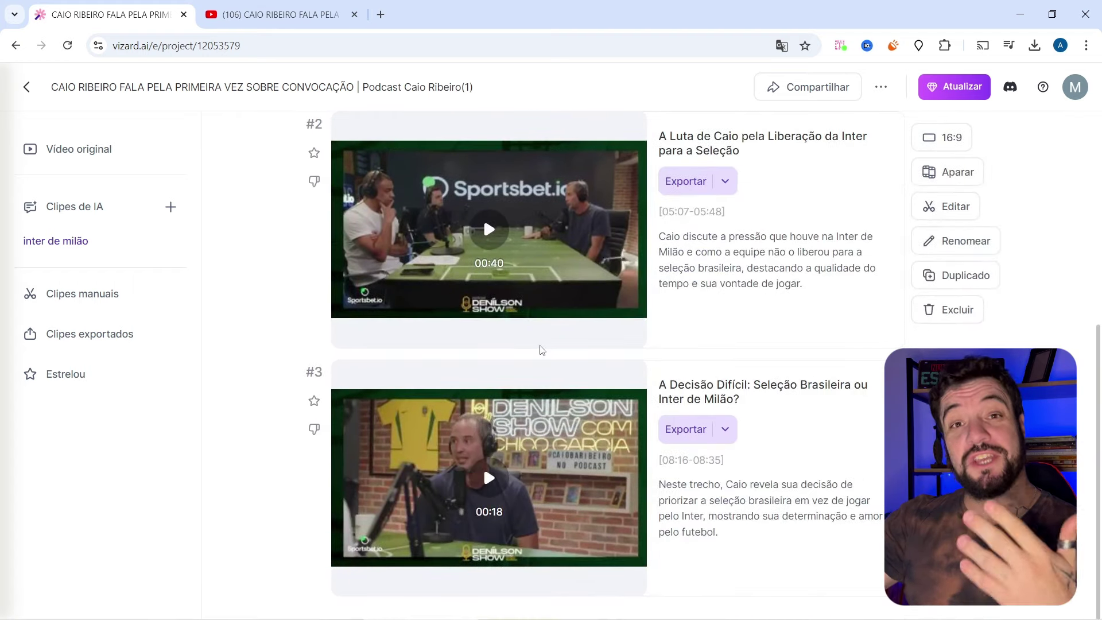
pyautogui.scroll(6, 541, 349)
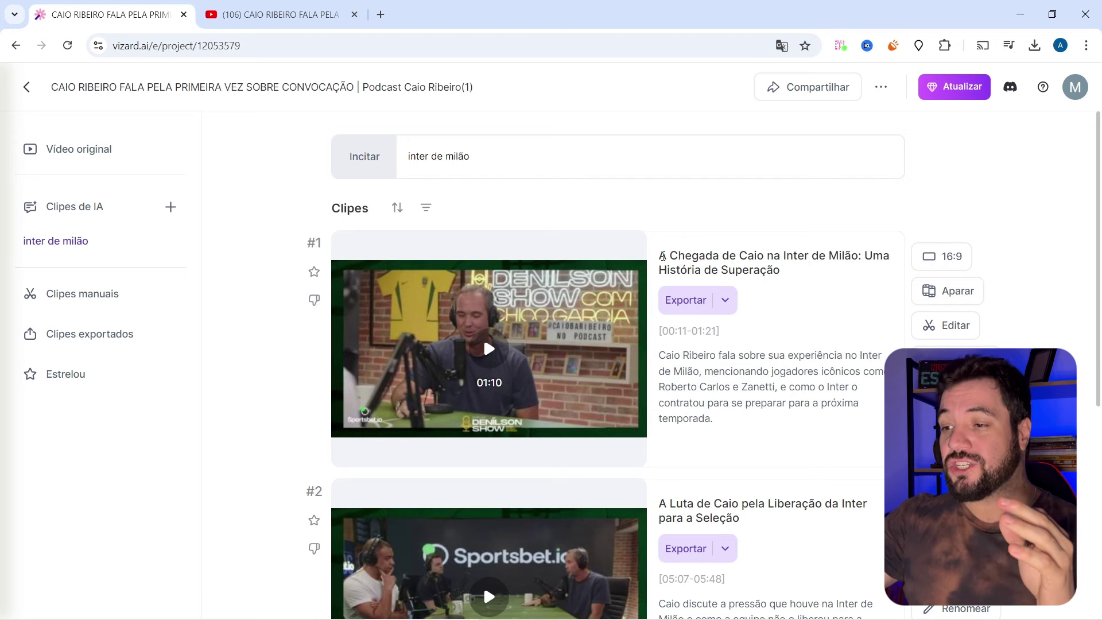
# Read the title and description of clip #1 to check how they relate to the "inter de milão" prompt.
pyautogui.moveTo(662, 256); pyautogui.dragTo(802, 285)
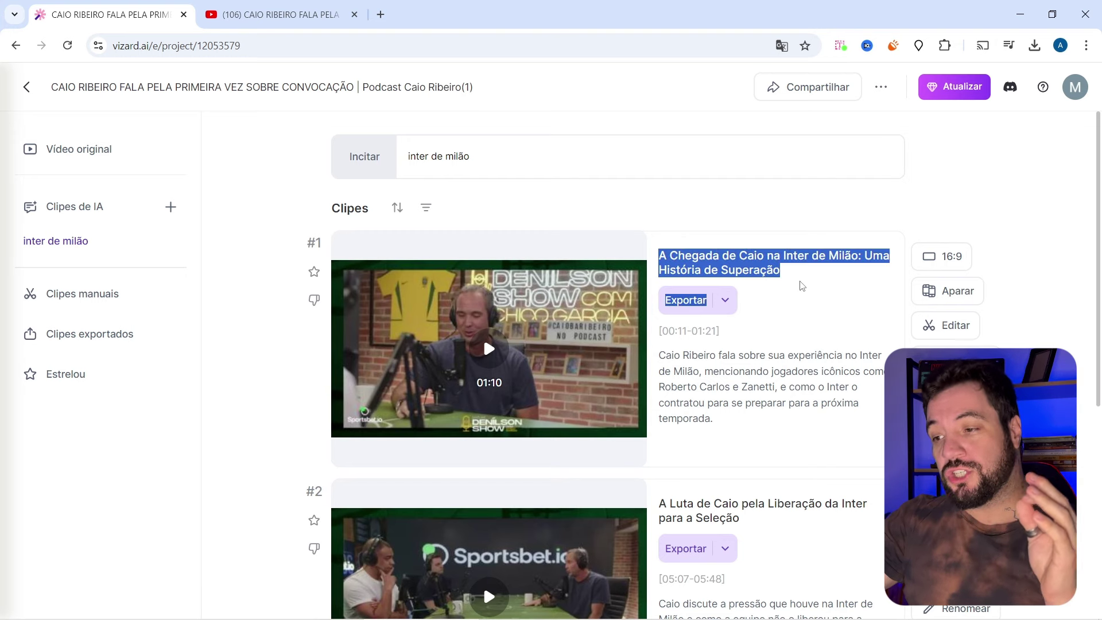
pyautogui.click(790, 271)
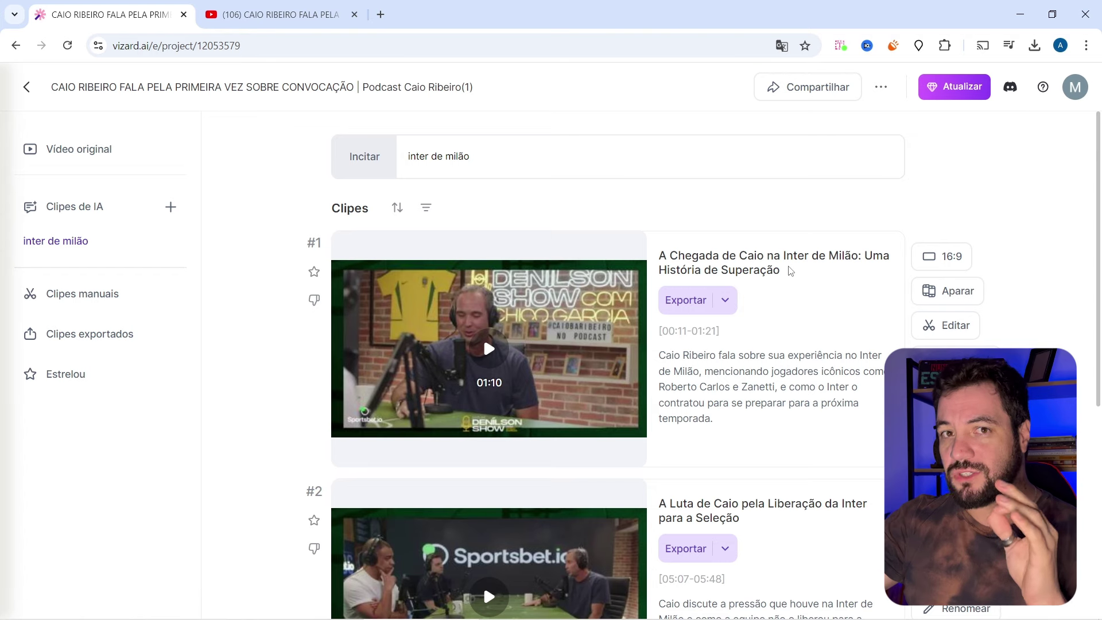
pyautogui.moveTo(660, 257); pyautogui.dragTo(797, 278)
pyautogui.click(791, 260)
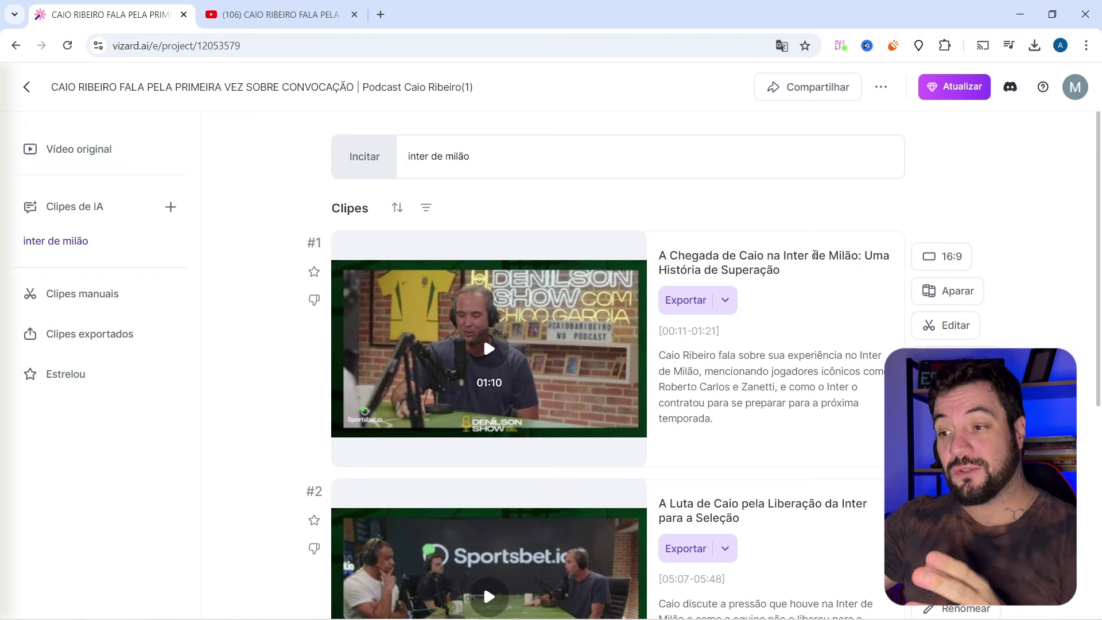
pyautogui.scroll(-1, 790, 268)
pyautogui.scroll(-1, 790, 268)
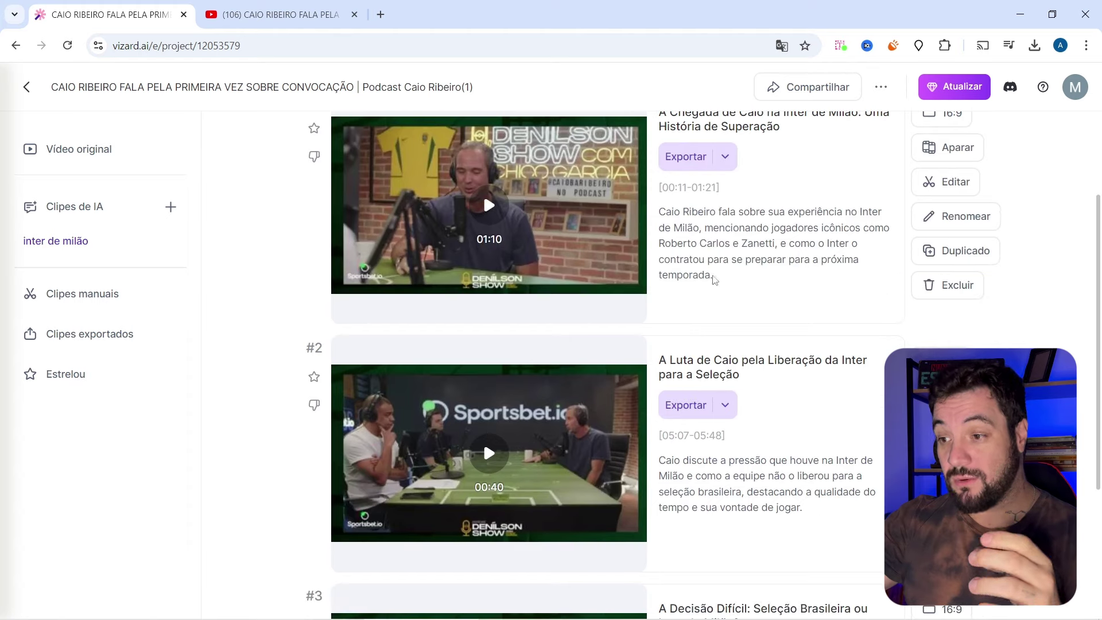
pyautogui.moveTo(666, 212); pyautogui.dragTo(762, 277)
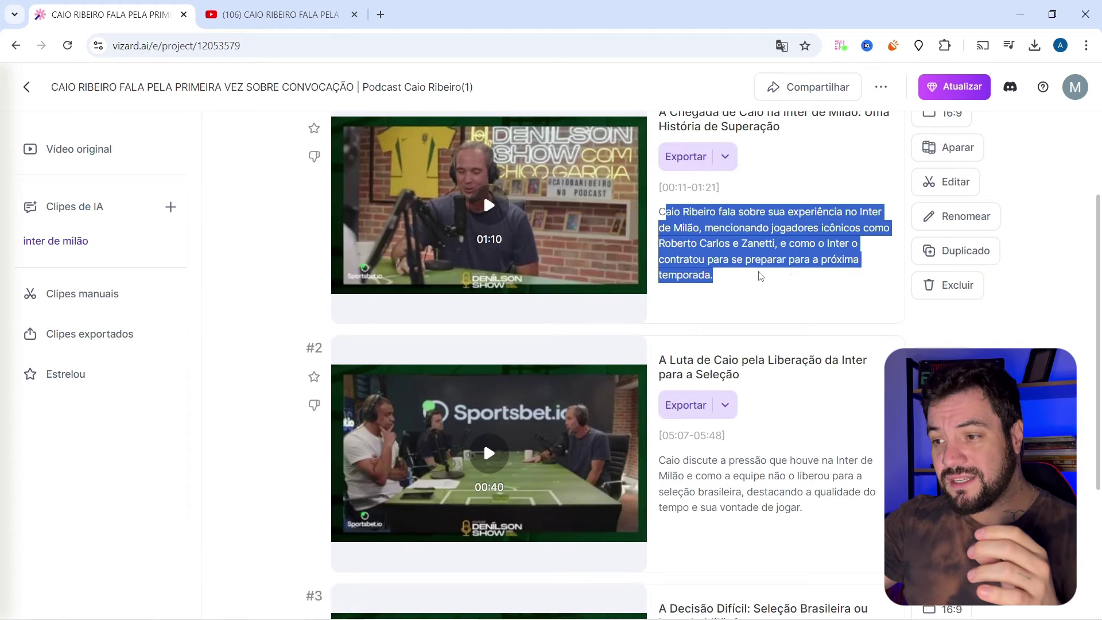
pyautogui.click(730, 213)
pyautogui.moveTo(730, 212); pyautogui.dragTo(789, 248)
pyautogui.click(789, 248)
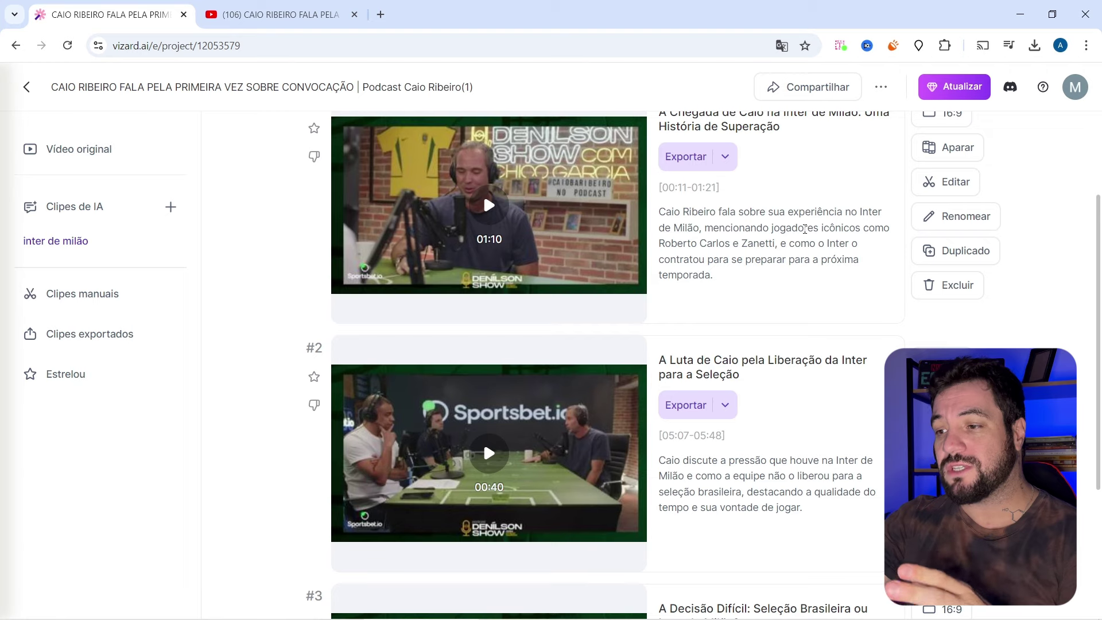
pyautogui.moveTo(690, 242); pyautogui.dragTo(796, 243)
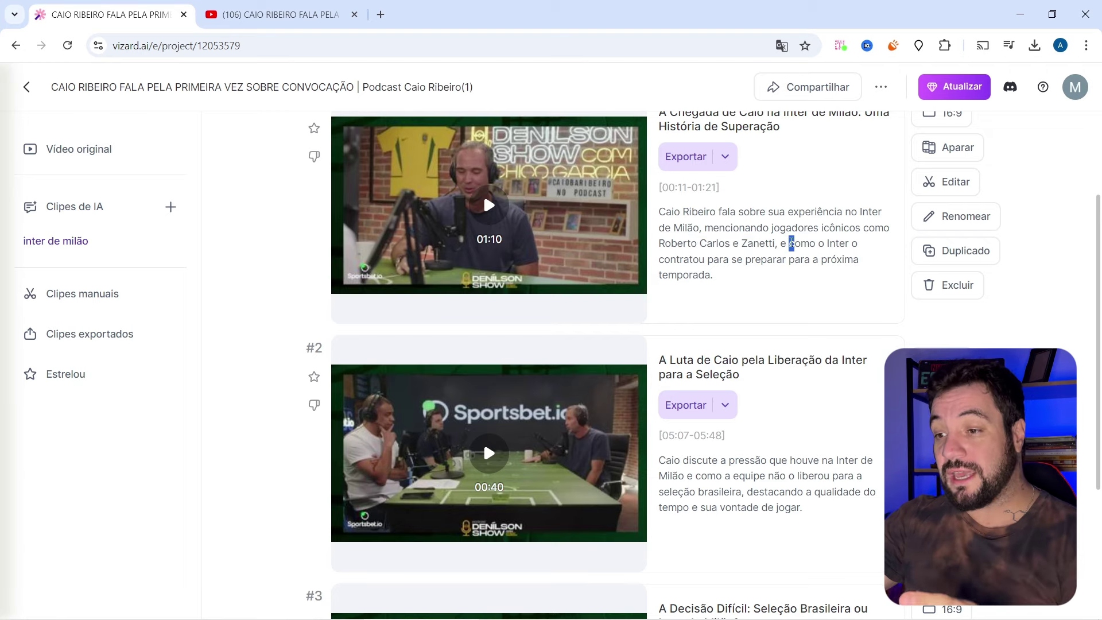
# Review the titles and descriptions of clips #2 and #3.
pyautogui.scroll(-3, 656, 202)
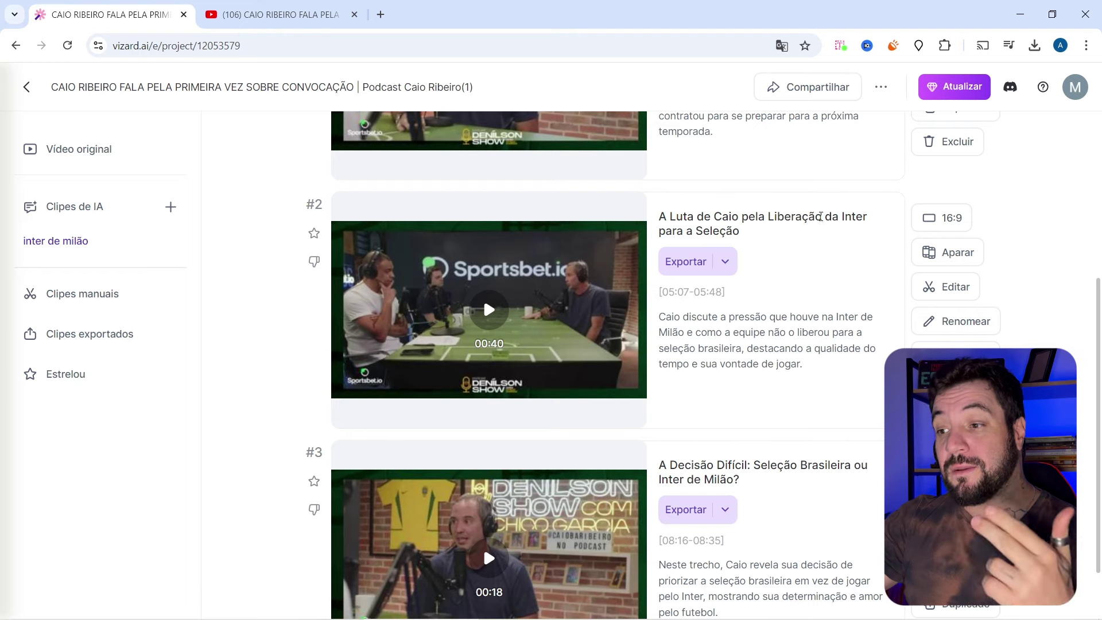
pyautogui.scroll(-2, 759, 243)
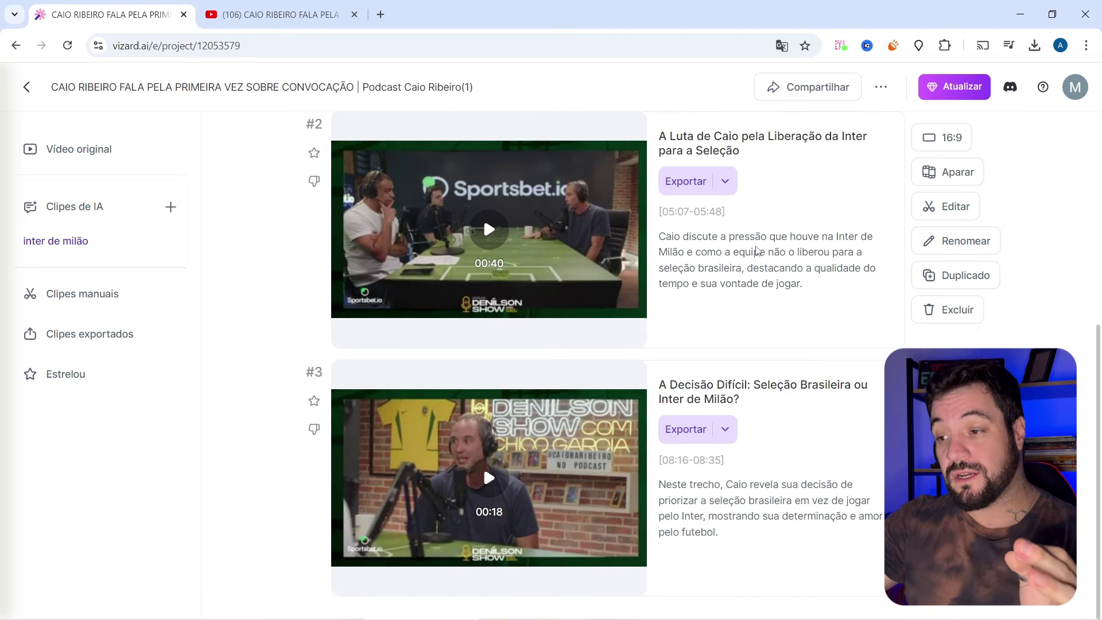
pyautogui.moveTo(658, 484); pyautogui.dragTo(726, 515)
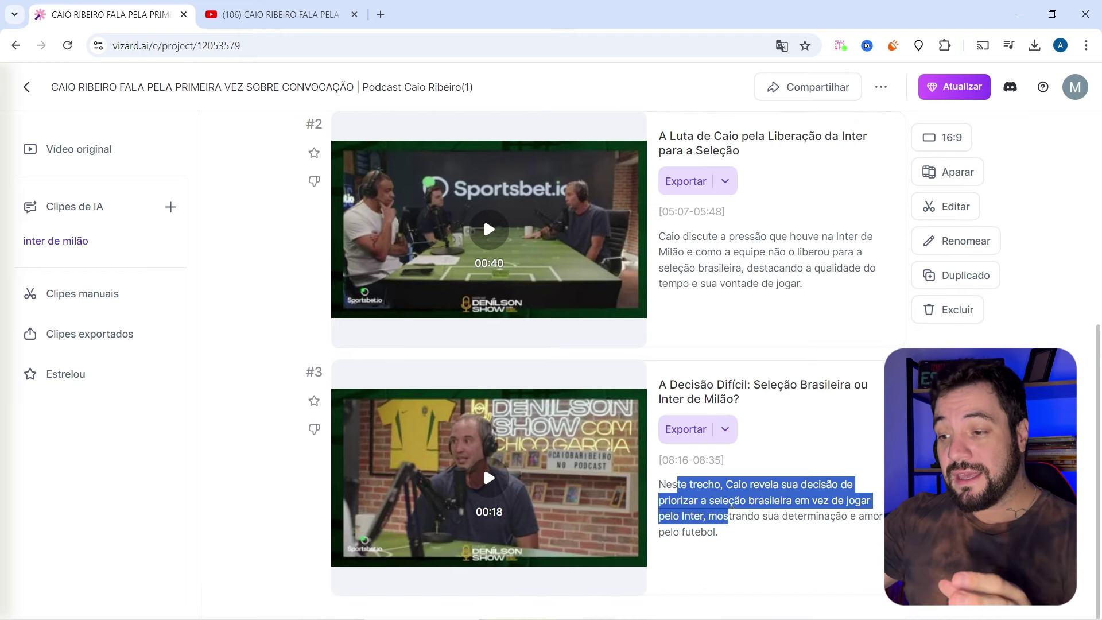
pyautogui.scroll(5, 728, 494)
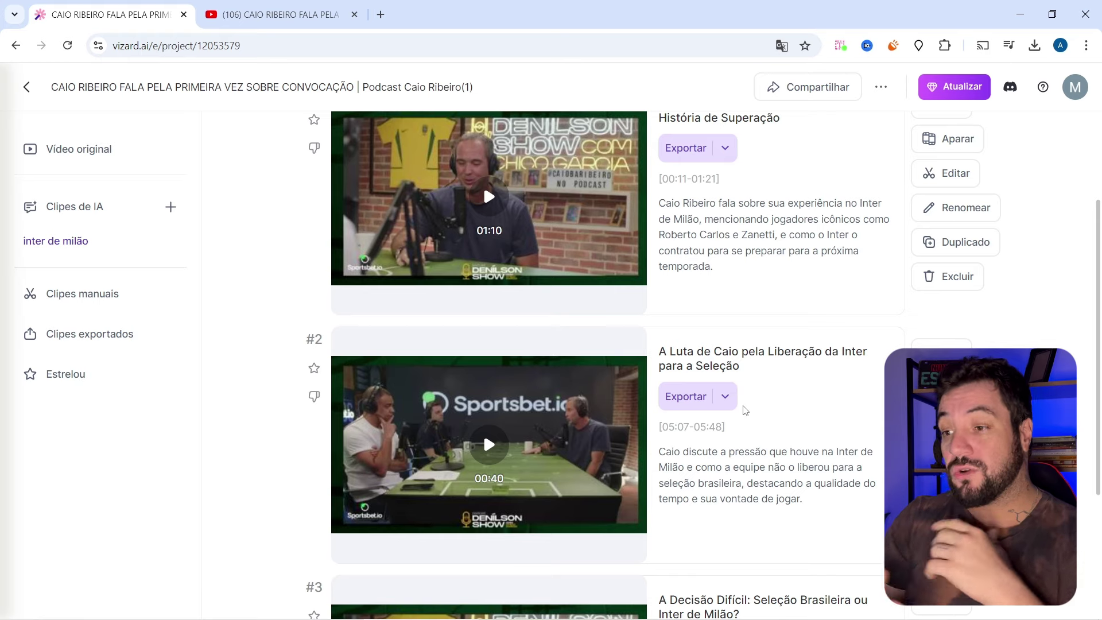
# Change the aspect ratio of clip #1 to 9:16 and apply it.
pyautogui.scroll(3, 745, 409)
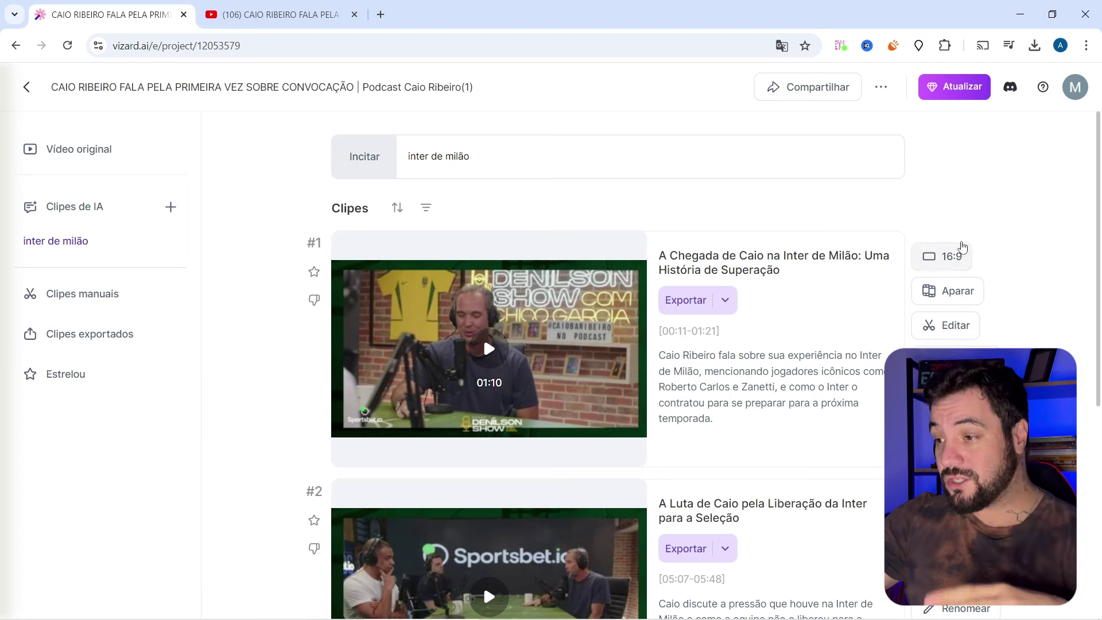
pyautogui.click(946, 256)
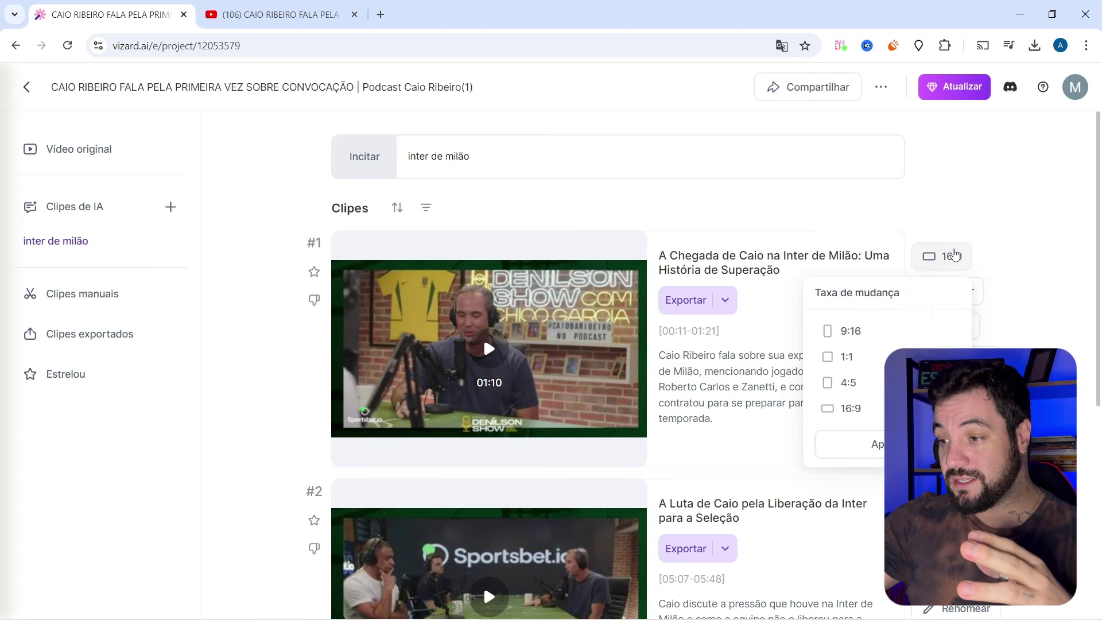
pyautogui.click(867, 336)
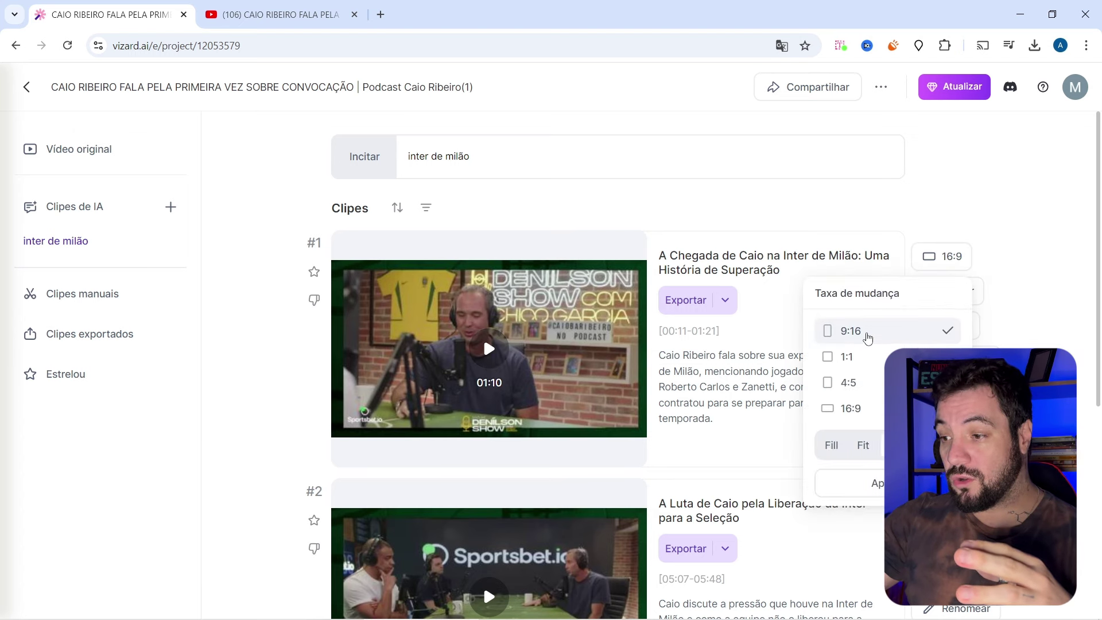
pyautogui.click(872, 482)
# Play parts of the vertical preview of clip #1, pause it, and compare it with the clip's description.
pyautogui.scroll(-1, 677, 402)
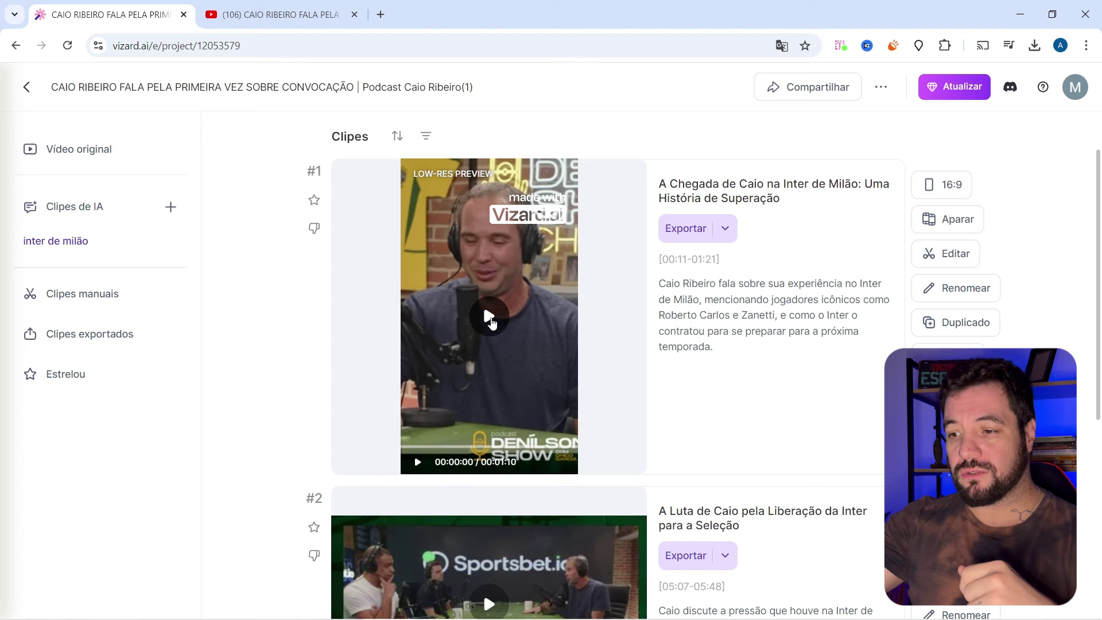
pyautogui.click(489, 317)
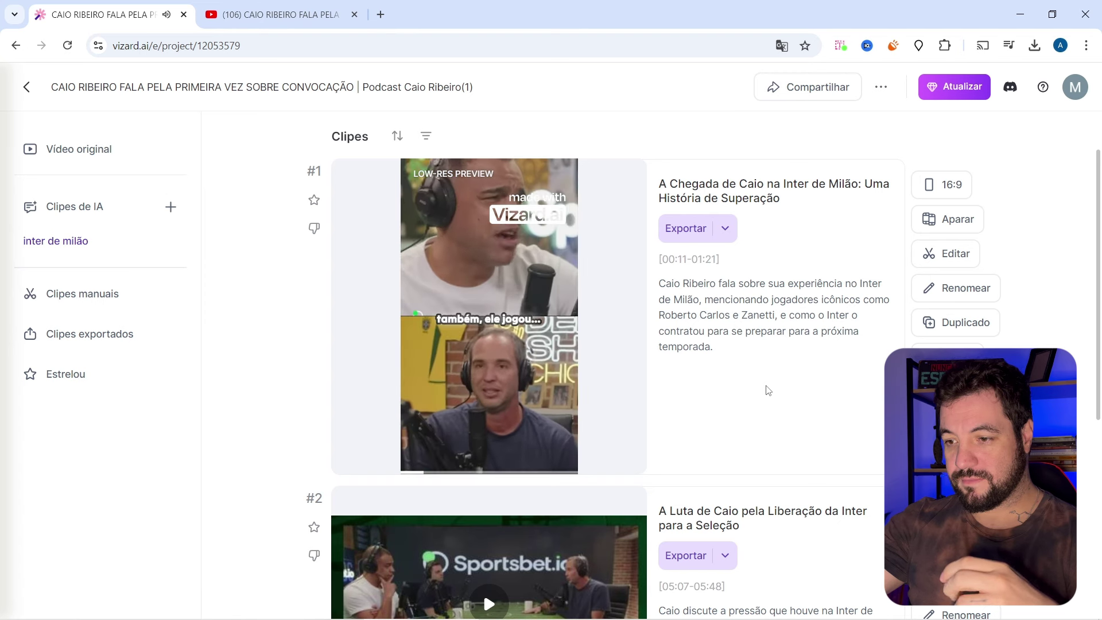
pyautogui.moveTo(538, 436)
pyautogui.click(483, 391)
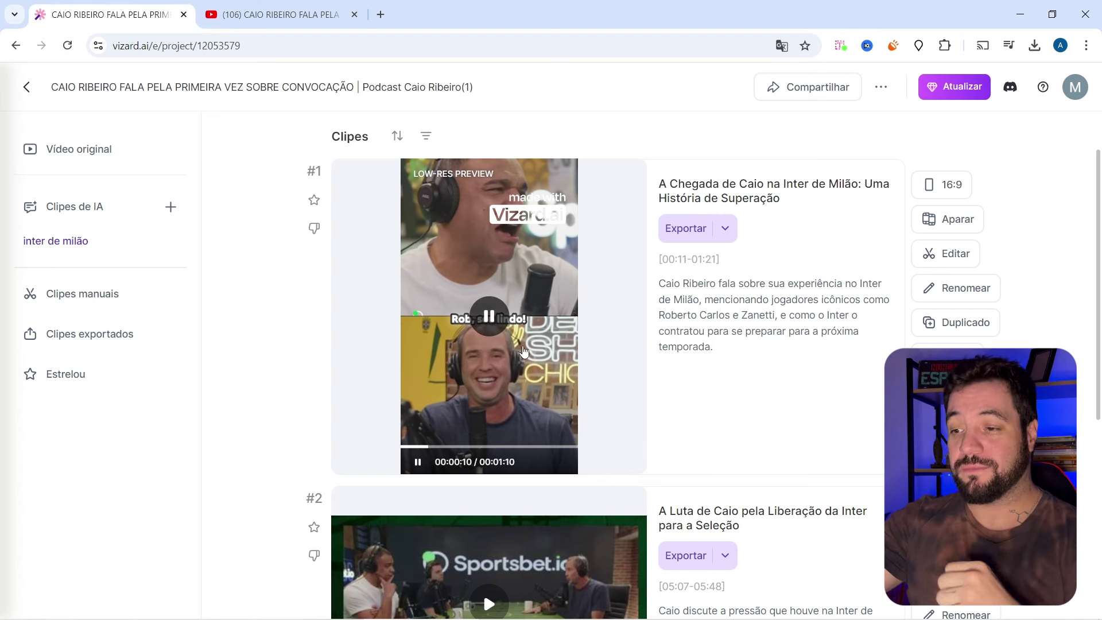
pyautogui.click(488, 321)
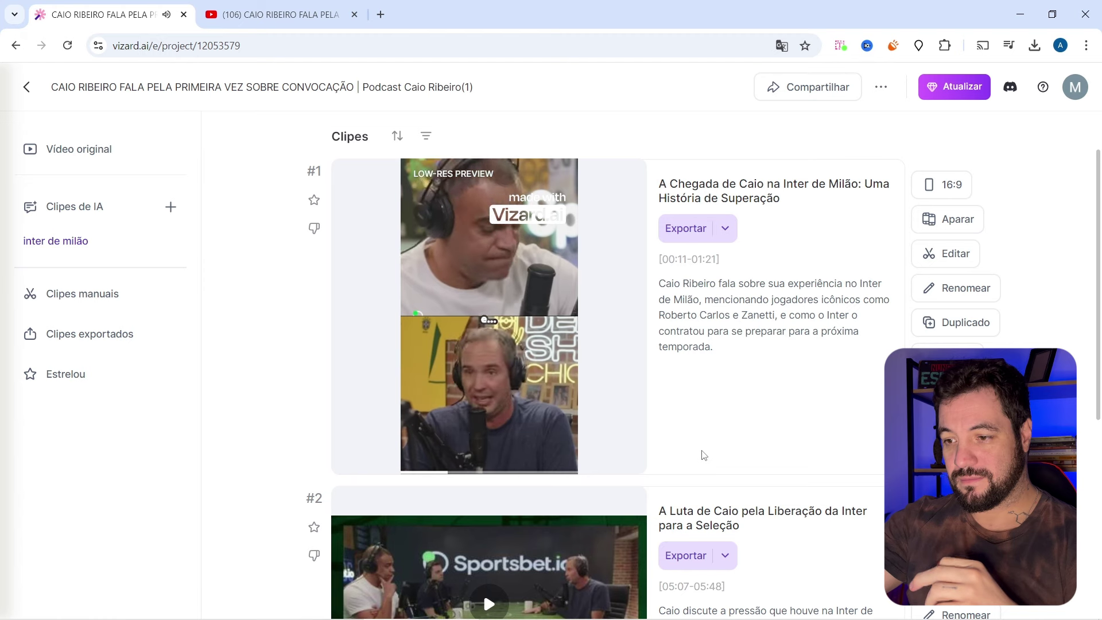
pyautogui.click(500, 358)
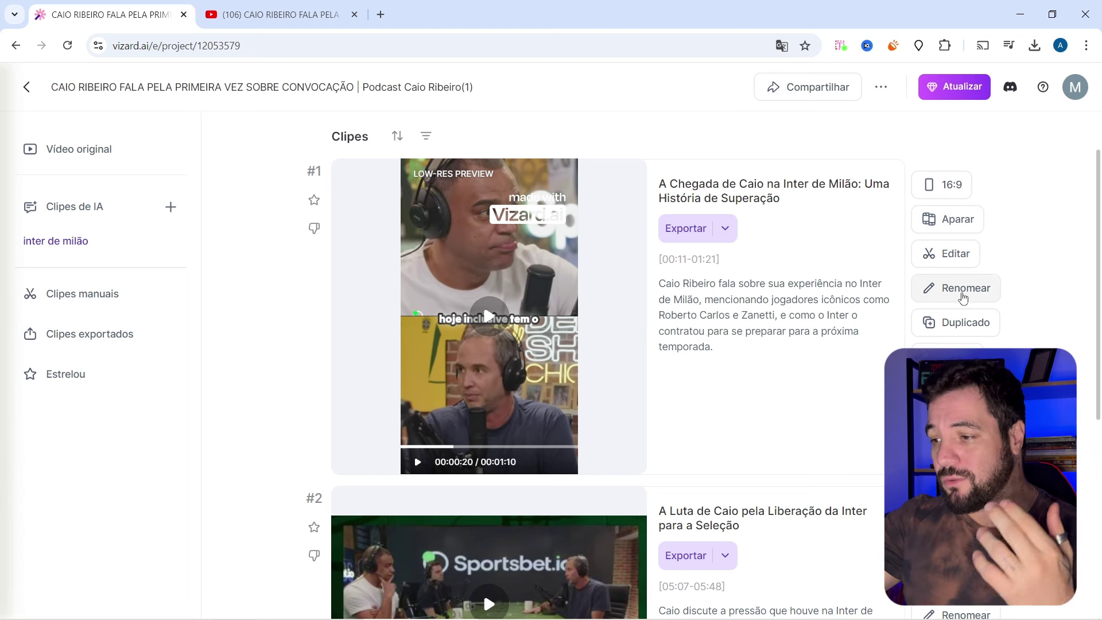
pyautogui.moveTo(730, 347); pyautogui.dragTo(657, 295)
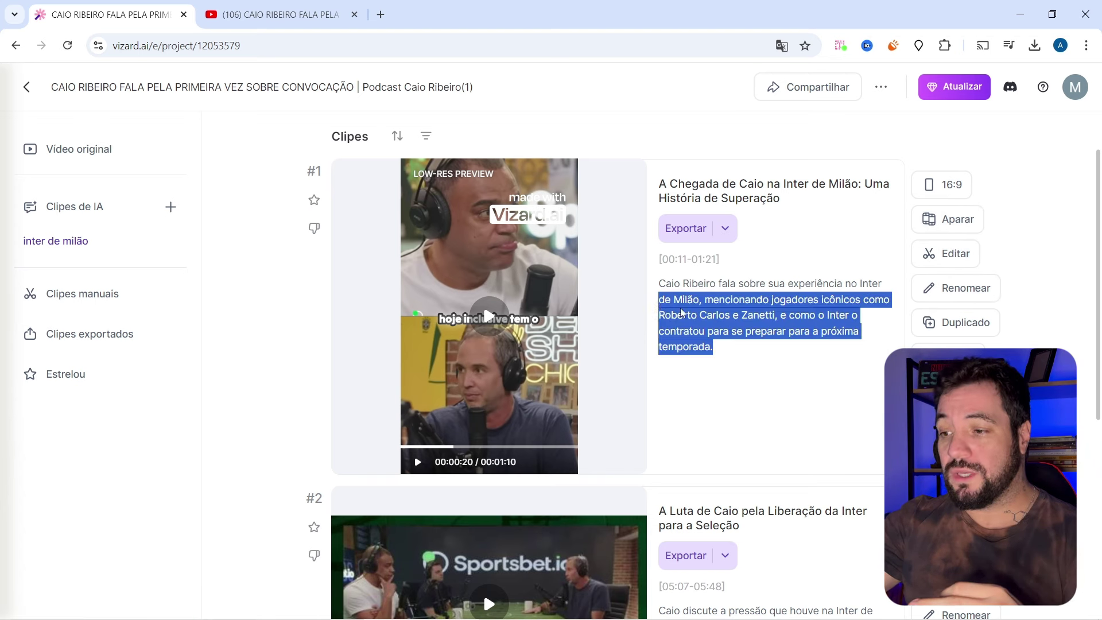
pyautogui.click(684, 313)
# Open clip #1 in the editor and go through the introductory tour to its end.
pyautogui.click(946, 261)
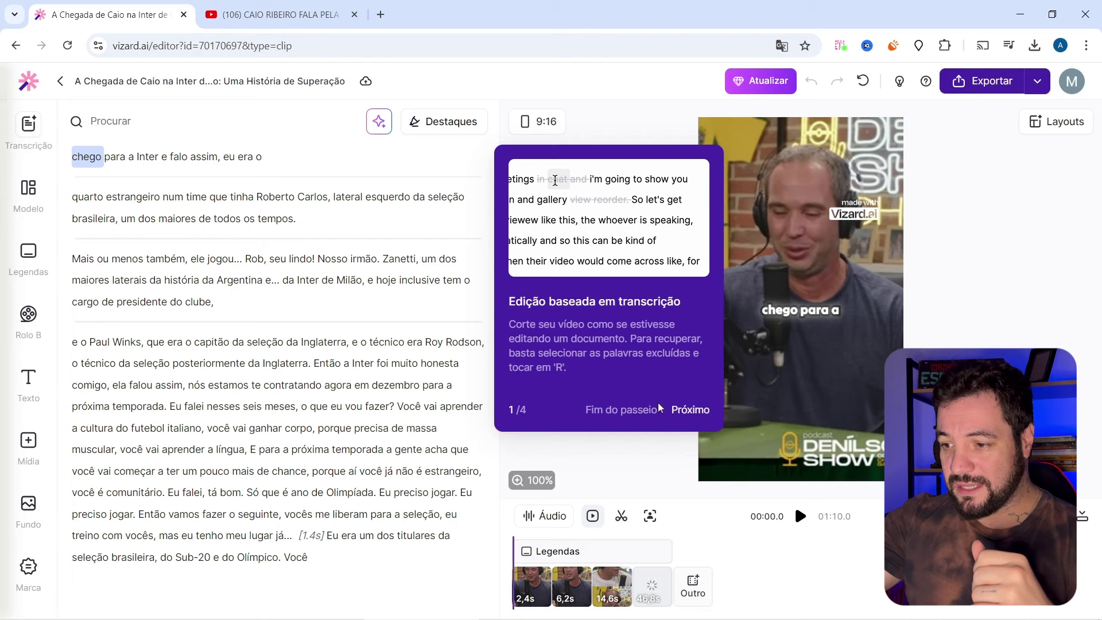
pyautogui.click(690, 411)
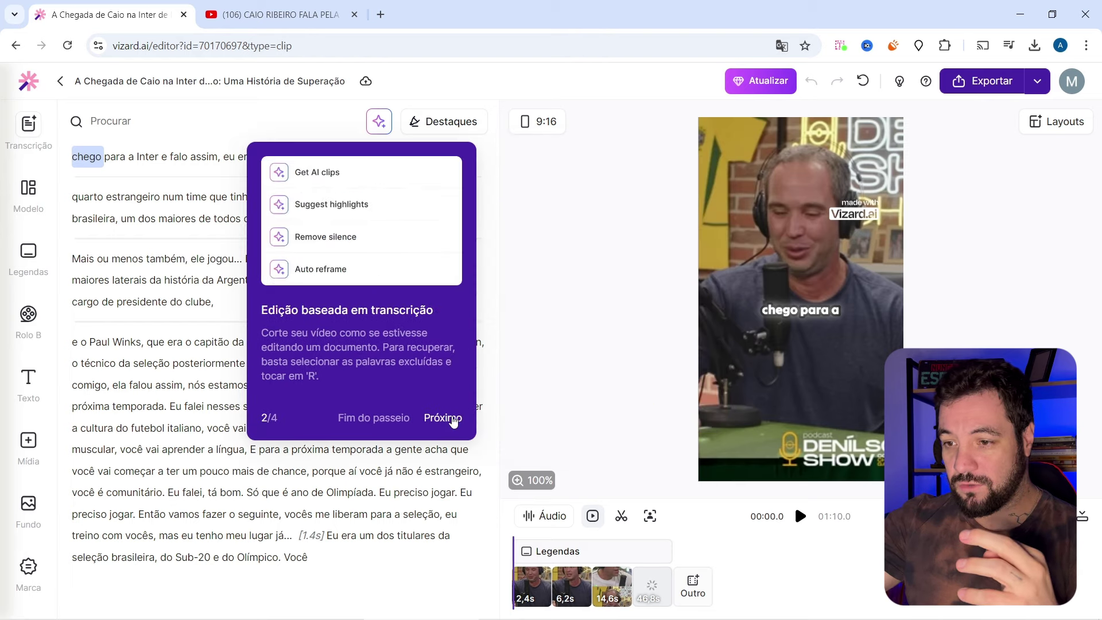
pyautogui.click(442, 417)
pyautogui.click(695, 421)
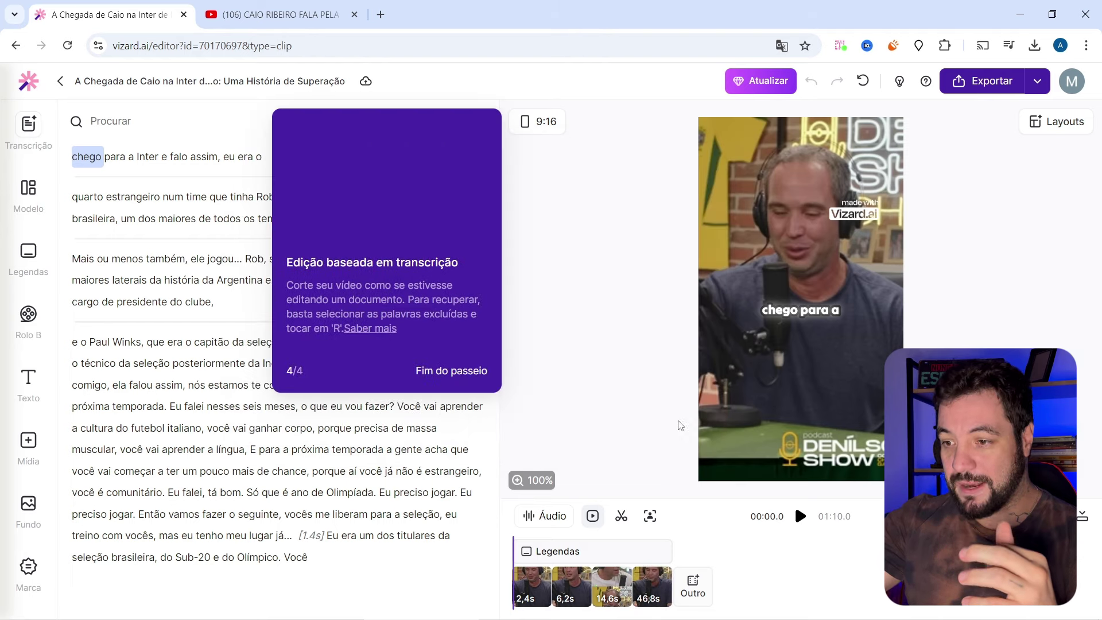
pyautogui.click(458, 394)
# Jump to different words and the 1.4 s pause in the transcript to inspect the matching video moments.
pyautogui.click(221, 363)
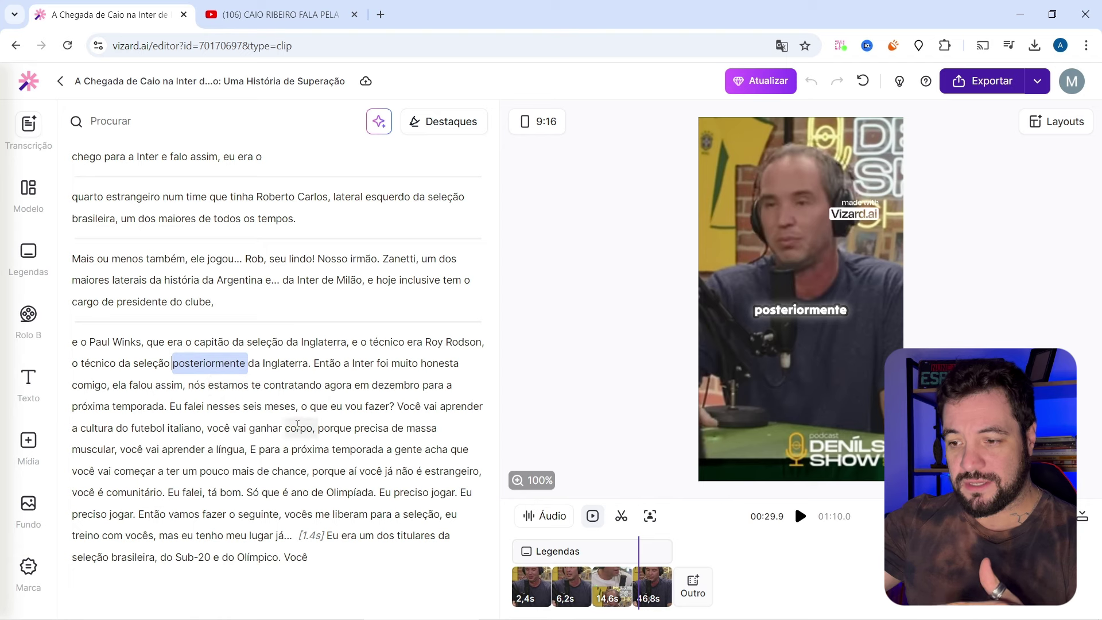
pyautogui.click(354, 405)
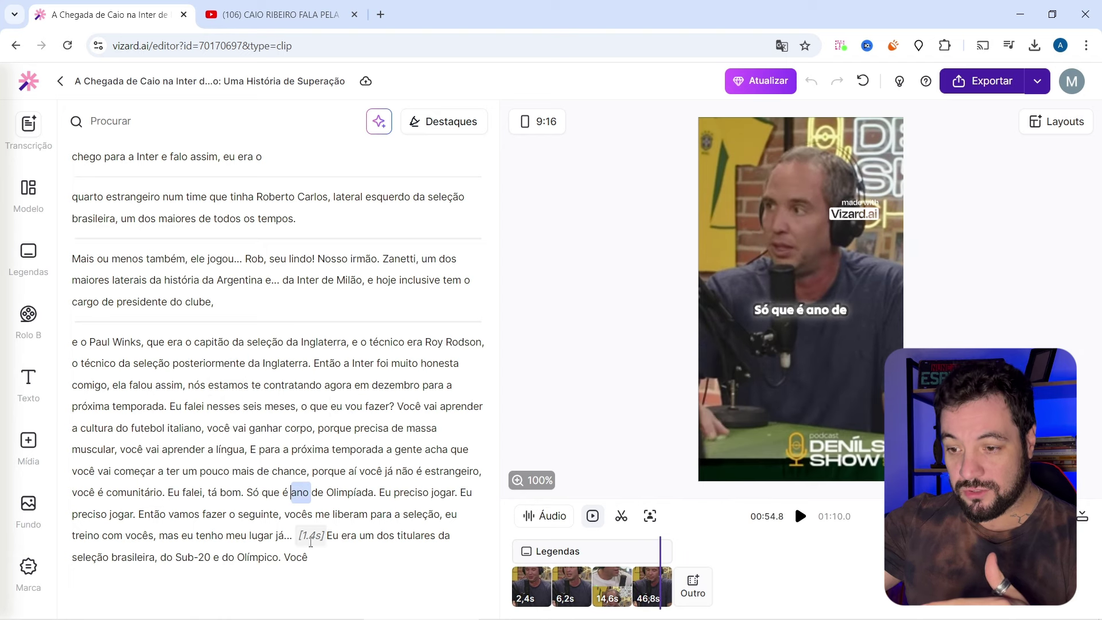
pyautogui.click(310, 534)
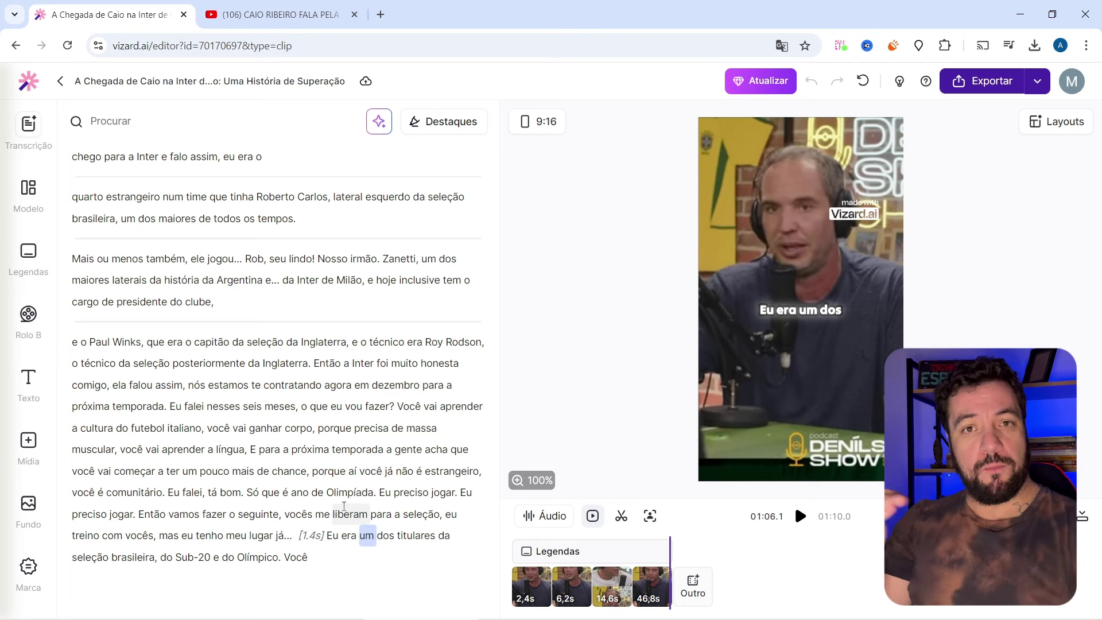
pyautogui.click(312, 535)
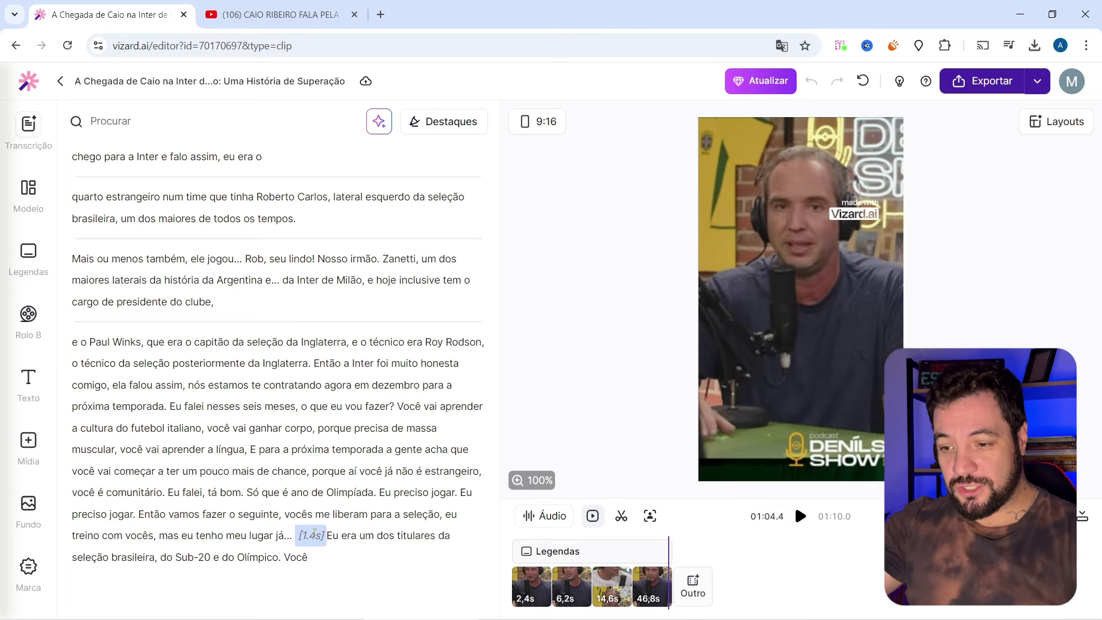
pyautogui.click(347, 493)
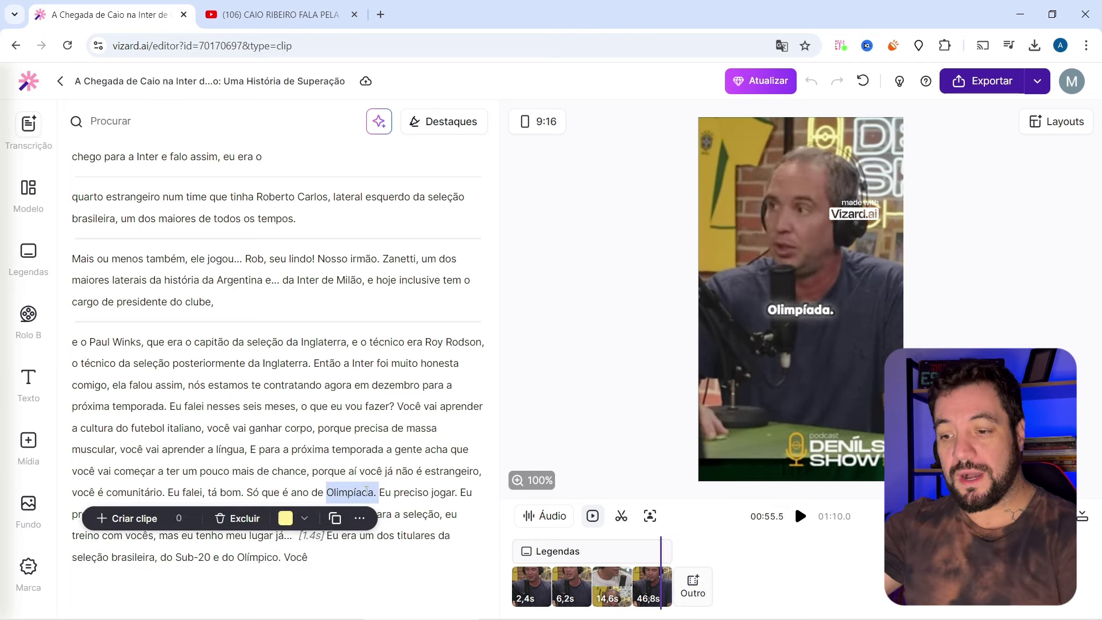
pyautogui.click(375, 345)
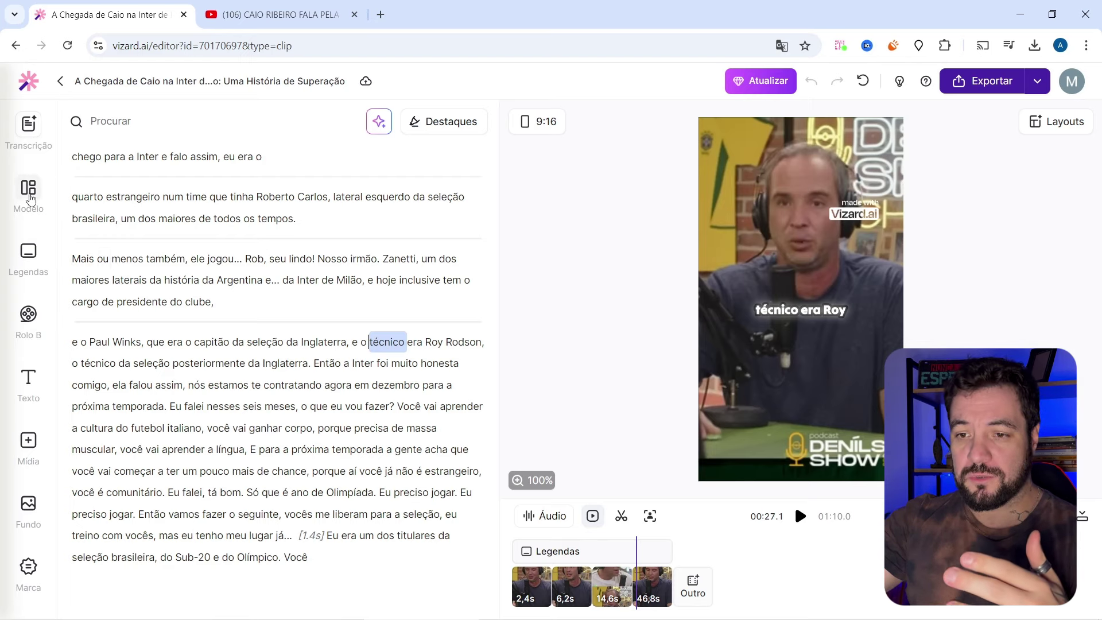
# Try the recommended template with a headline, blurred background and yellow subtitles on the clip, and undo it.
pyautogui.click(28, 194)
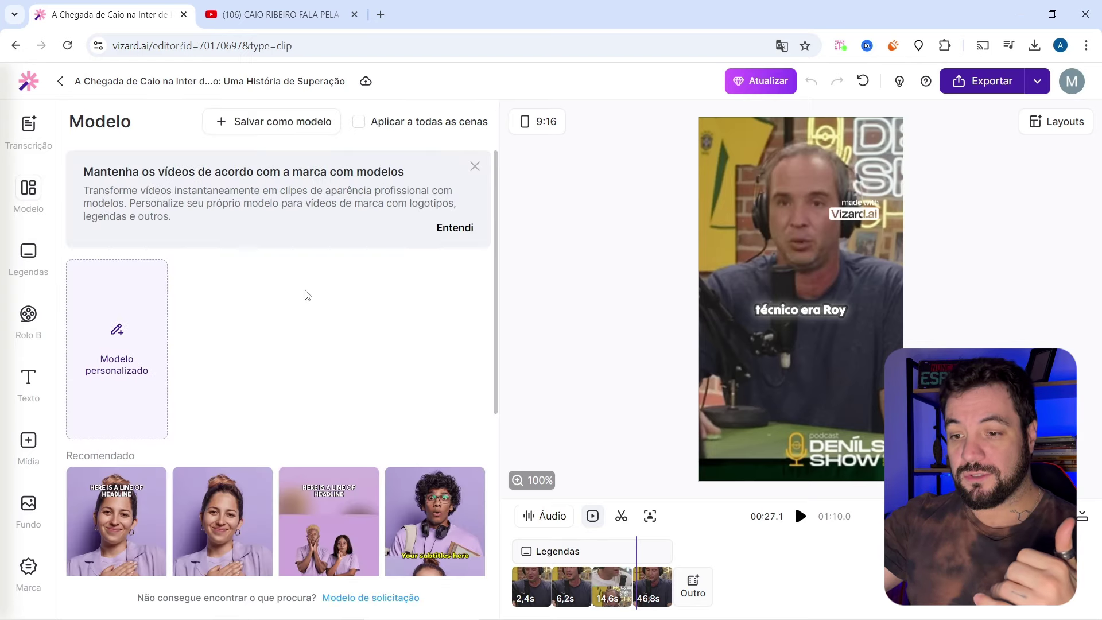
pyautogui.scroll(-4, 307, 295)
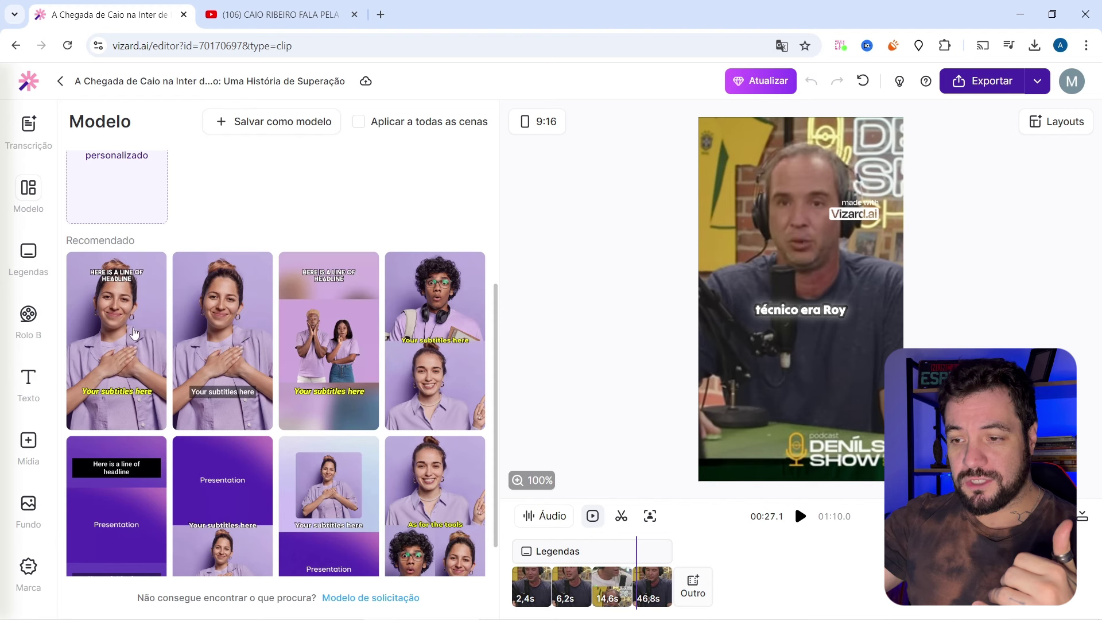
pyautogui.scroll(-1, 274, 350)
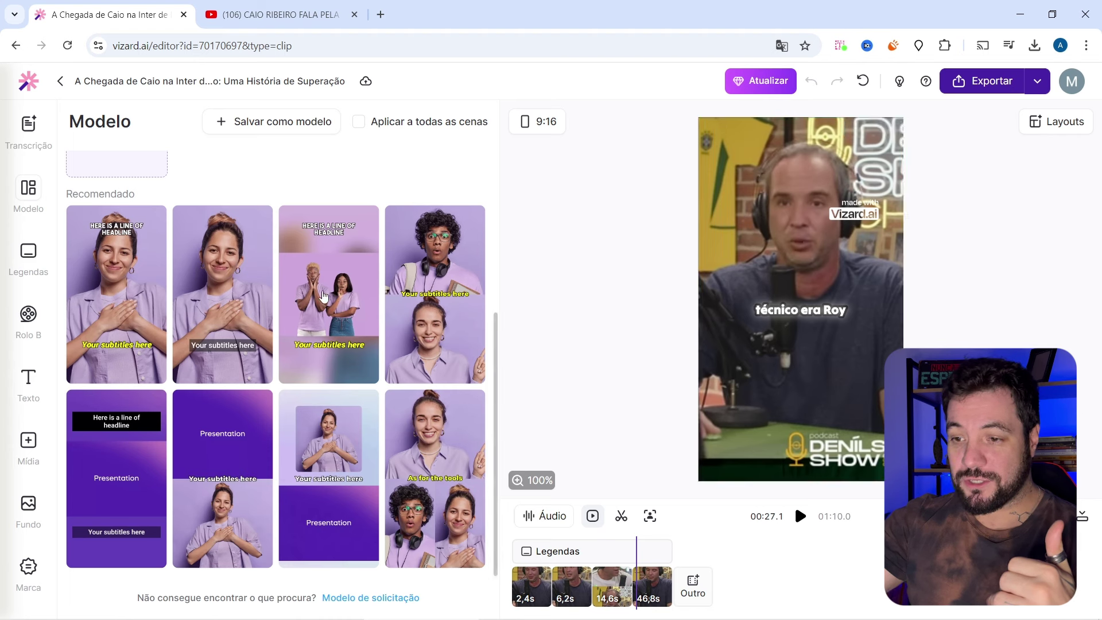
pyautogui.click(324, 295)
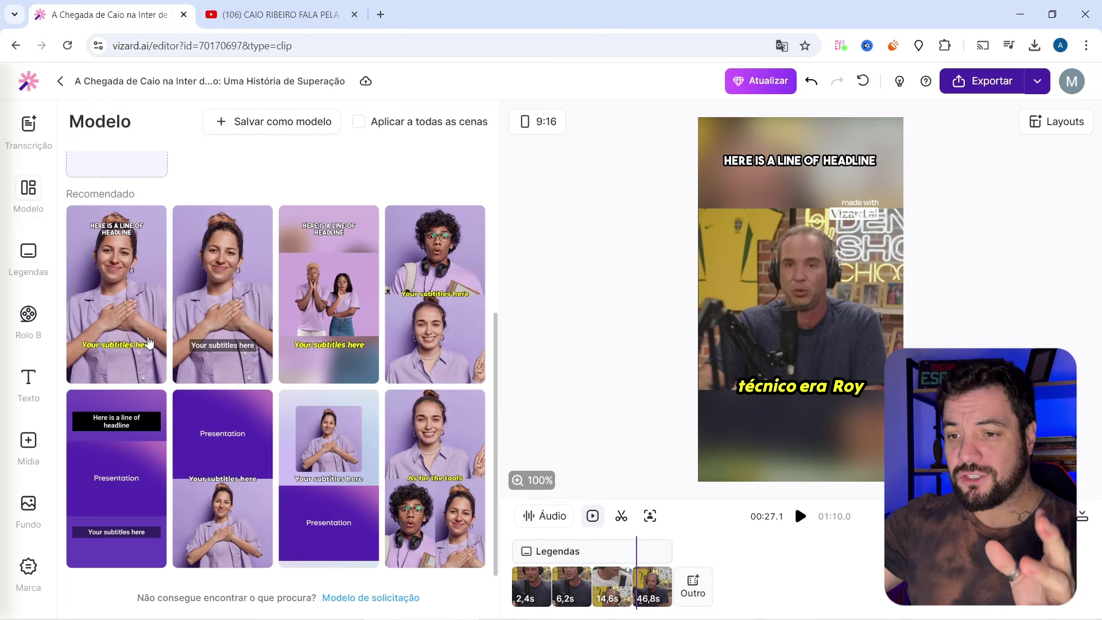
pyautogui.scroll(3, 146, 342)
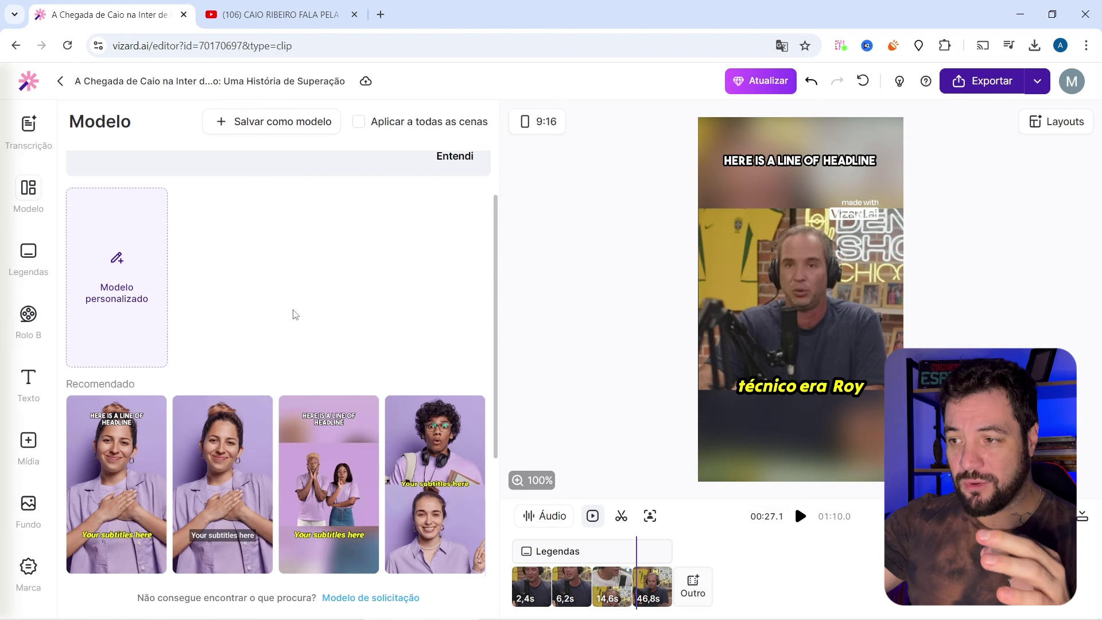
pyautogui.click(810, 81)
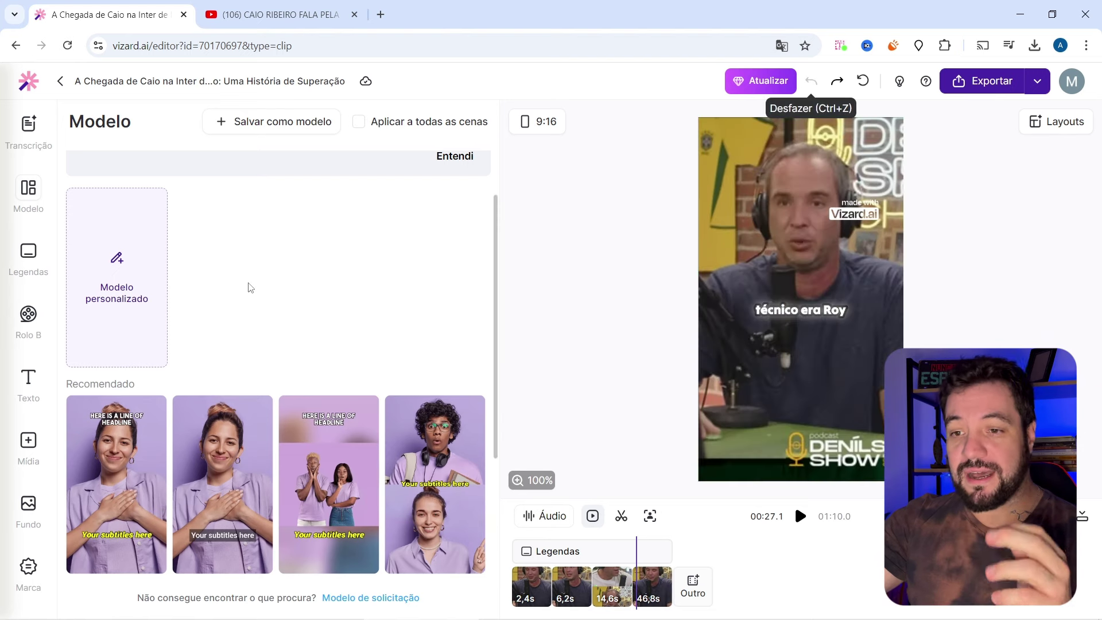
# Look through the clip's caption lines and apply the two-line caption style with the red highlighted word to all scenes.
pyautogui.click(29, 256)
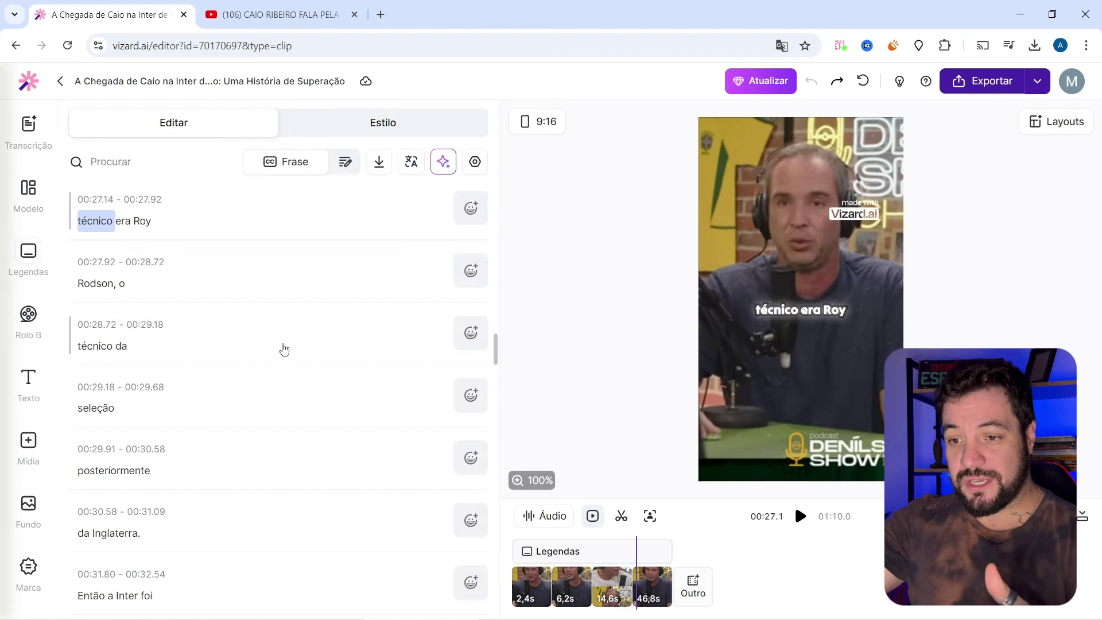
pyautogui.scroll(-4, 299, 334)
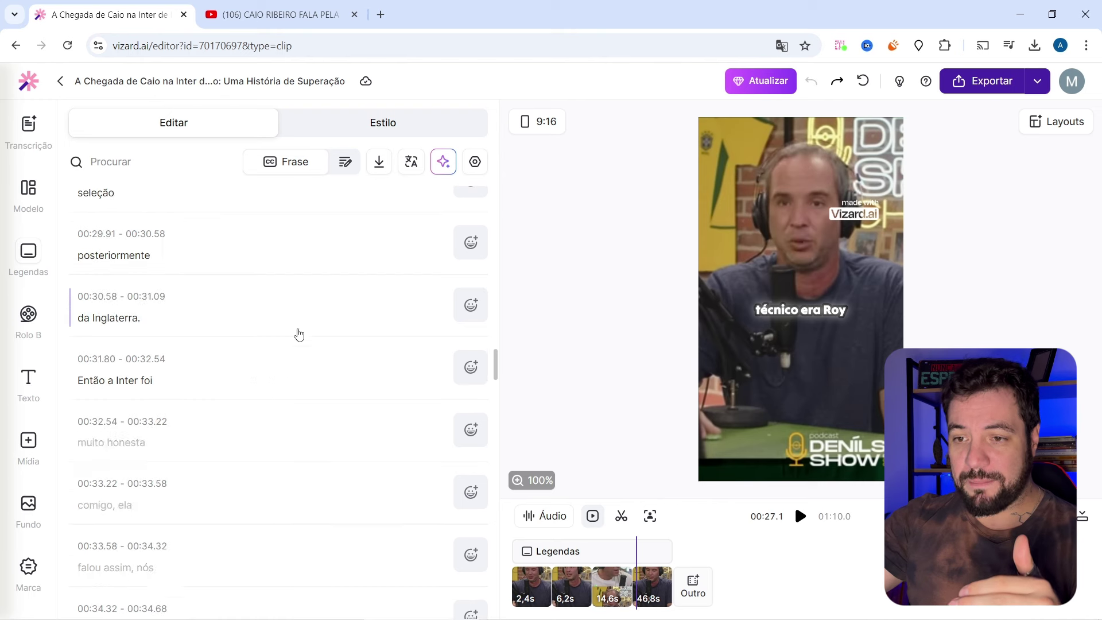
pyautogui.scroll(10, 299, 334)
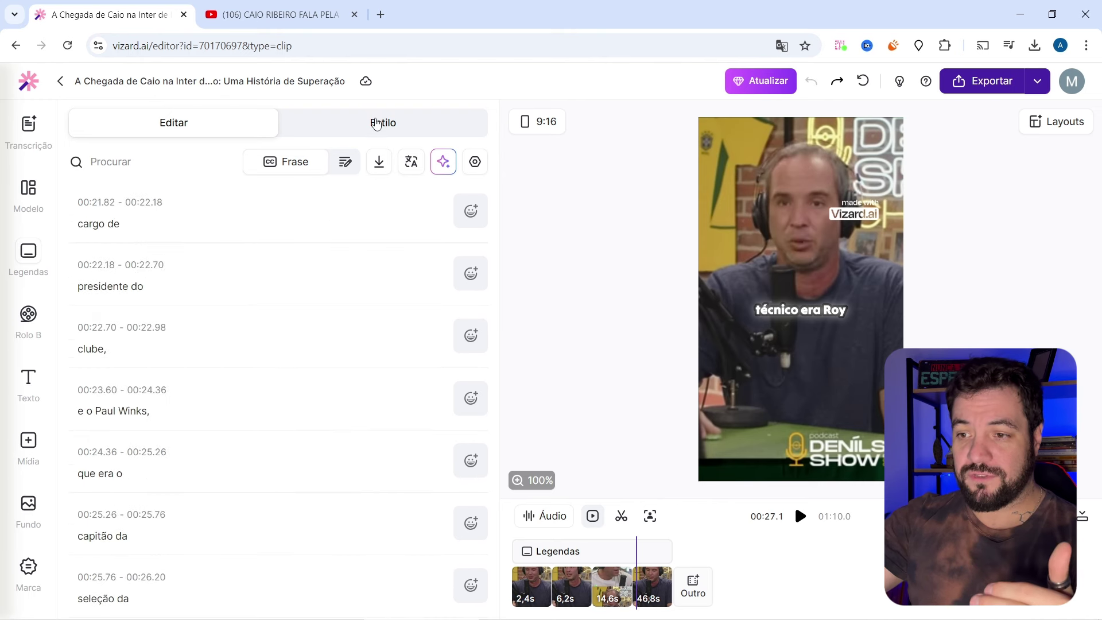
pyautogui.click(377, 124)
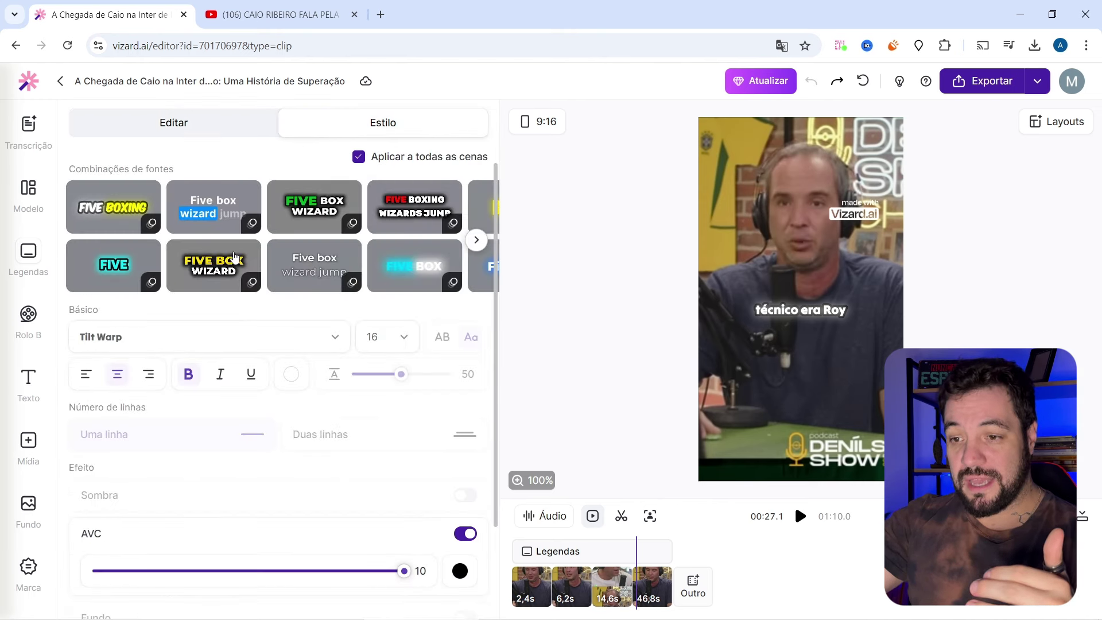
pyautogui.click(477, 240)
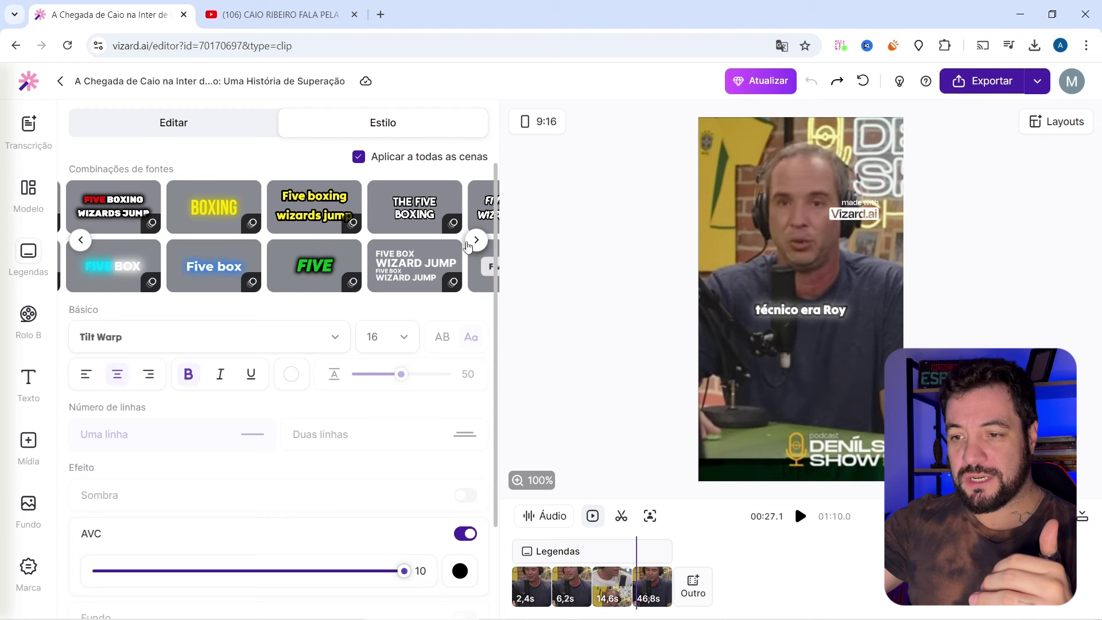
pyautogui.click(119, 203)
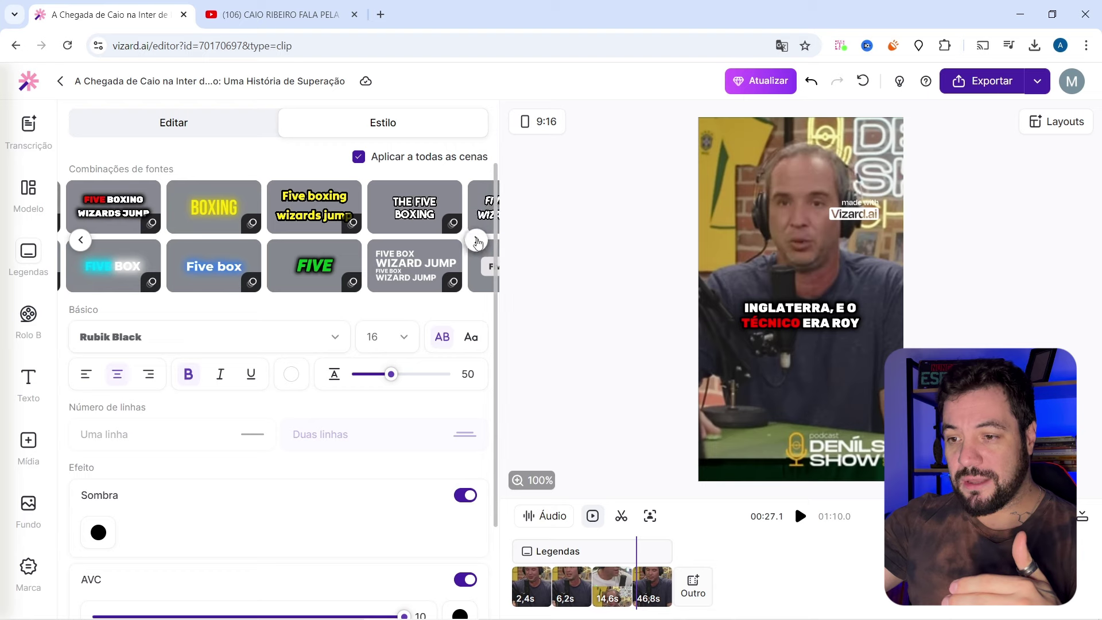
# Apply the white glowing one-line Built Titling caption style to all scenes and return to the project's clip list.
pyautogui.click(478, 241)
pyautogui.click(477, 241)
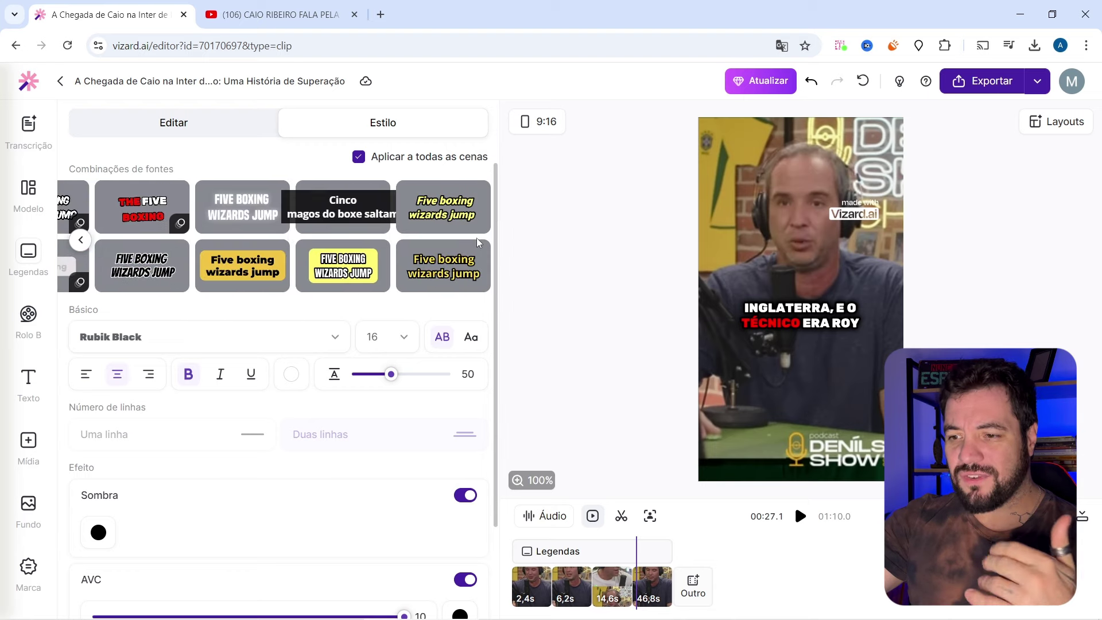
pyautogui.click(245, 217)
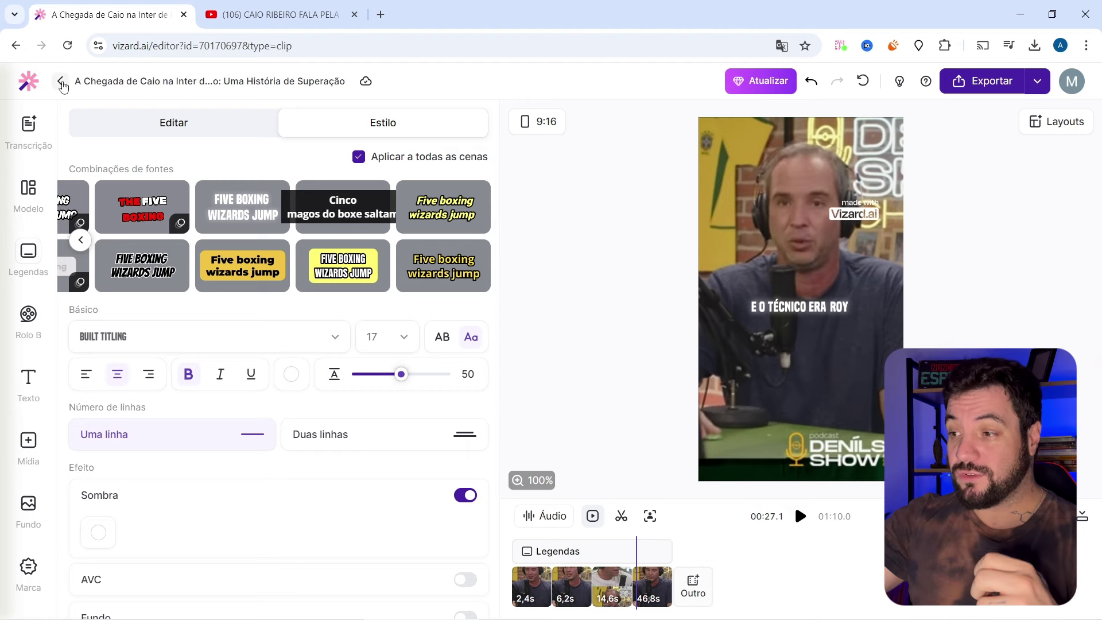
pyautogui.click(62, 84)
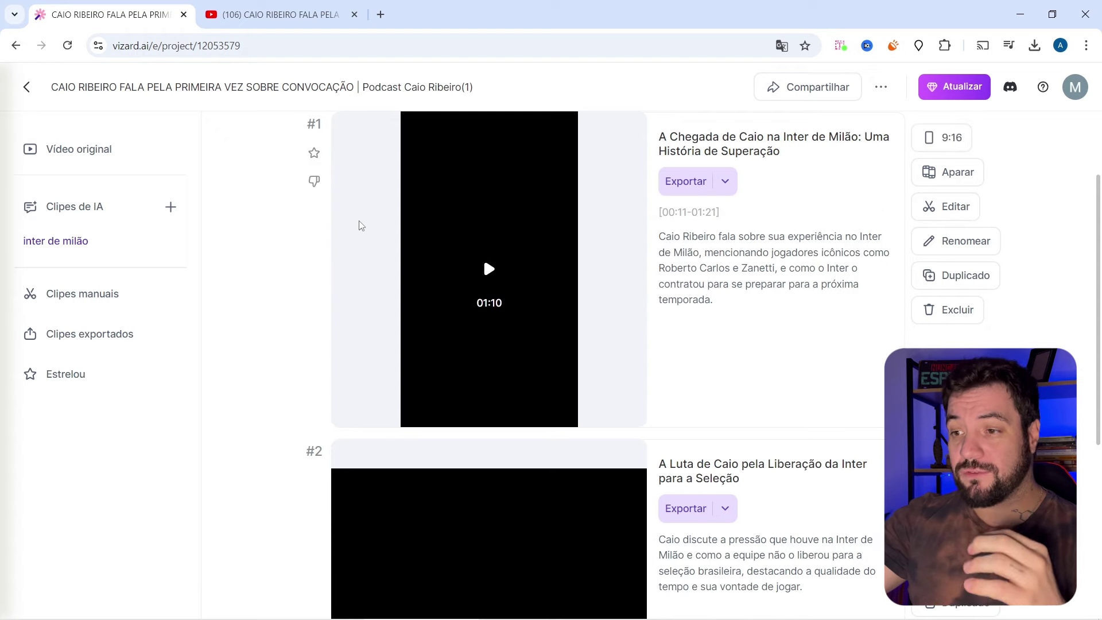
# Switch to YouTube and search for "podcast tiracaricast".
pyautogui.click(380, 14)
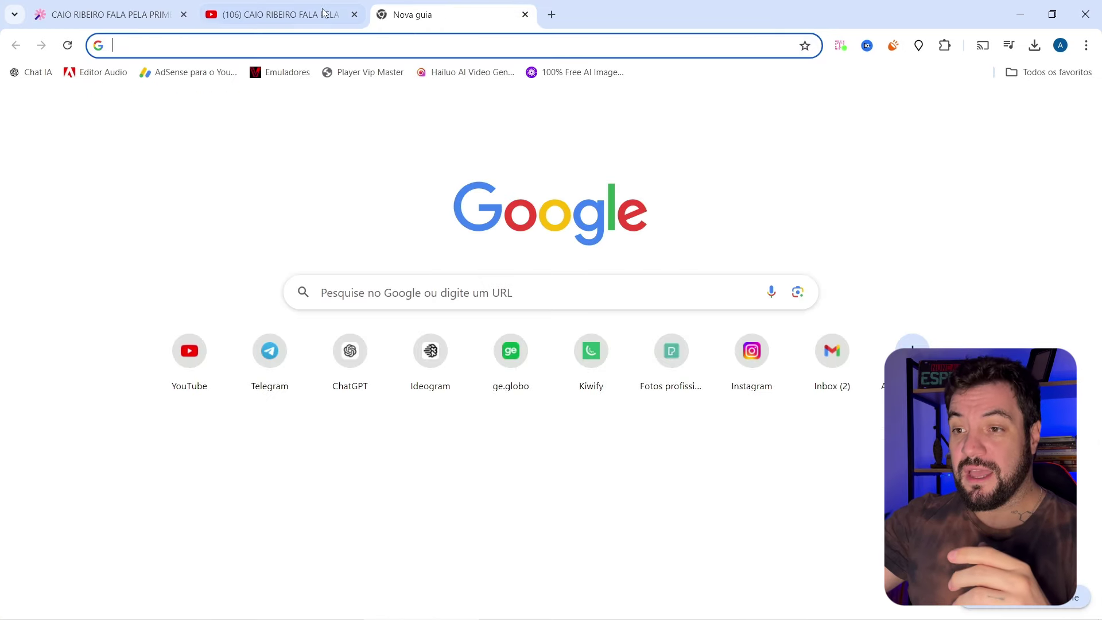
pyautogui.click(336, 23)
pyautogui.click(372, 82)
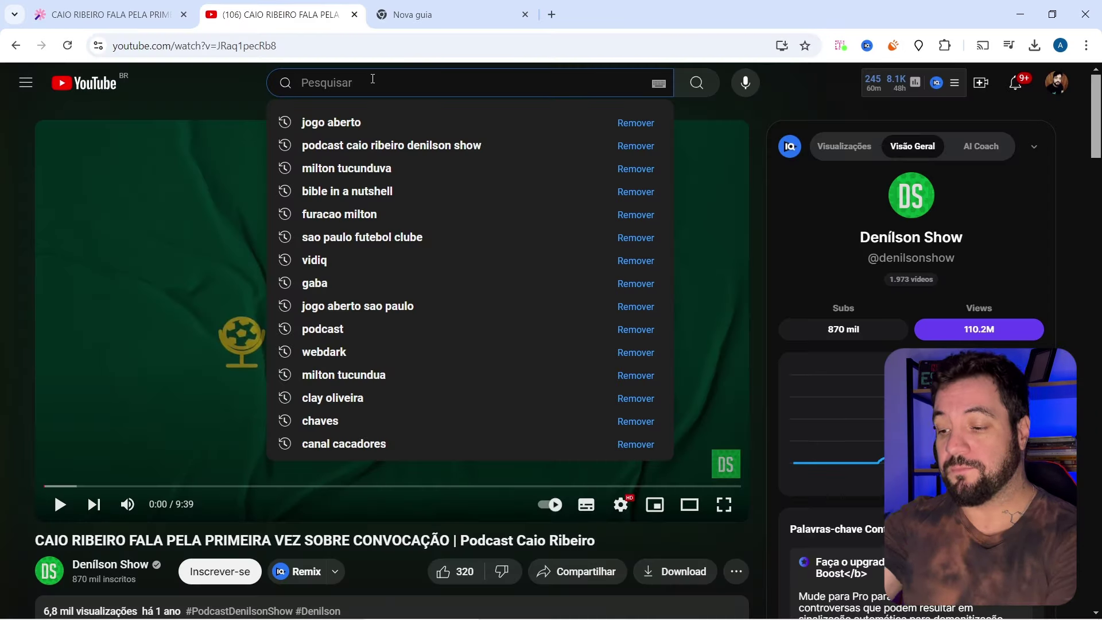
pyautogui.write('podcast tiracaricas')
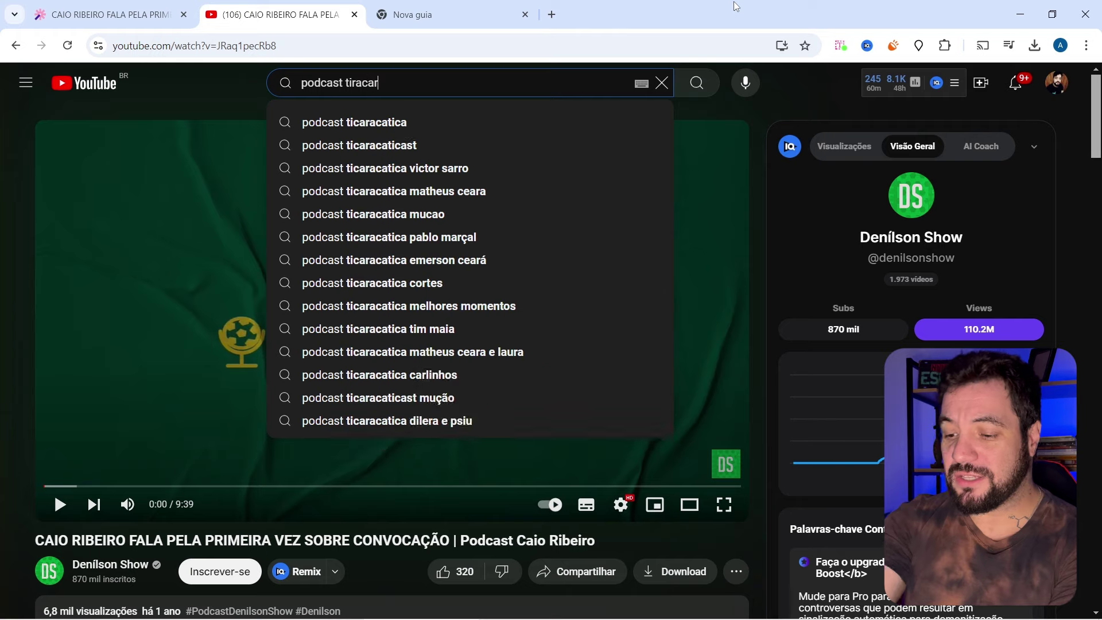
pyautogui.write('t')
pyautogui.press('Return')
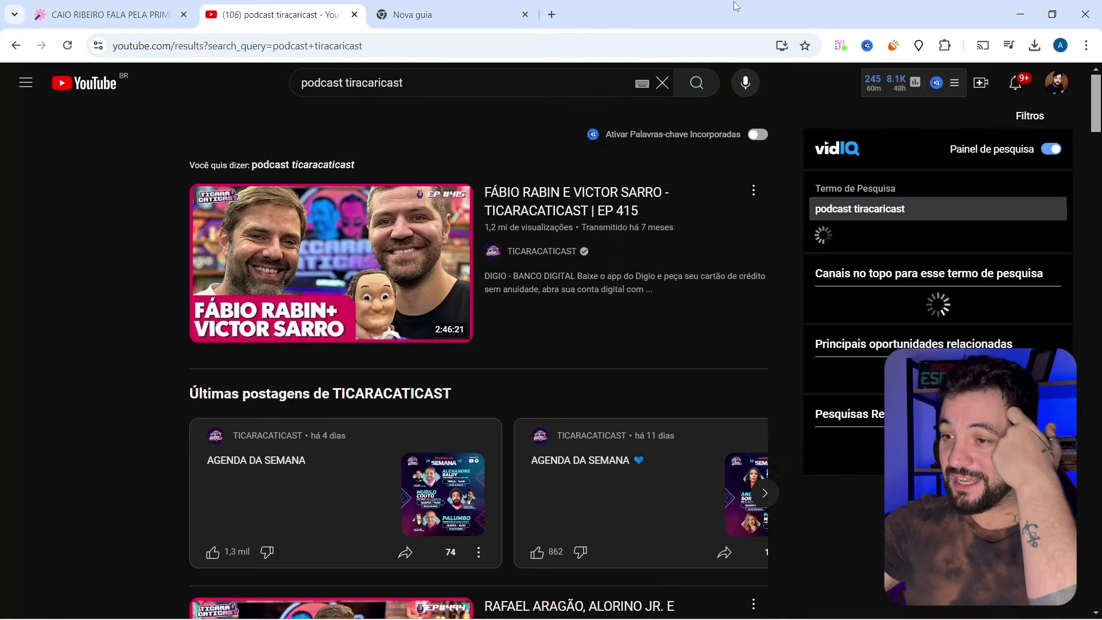
# Browse the podcast search results and open the 12:01 video "O MAIOR MENTIROSO DO INTERIOR KKKKKKKKK".
pyautogui.scroll(-9, 743, 241)
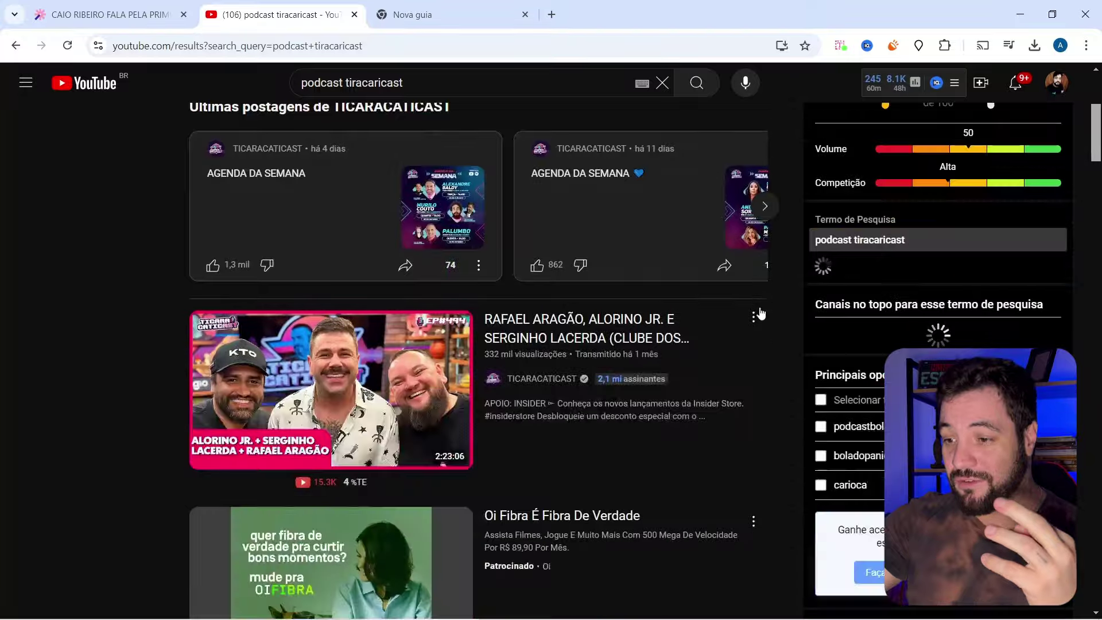
pyautogui.scroll(-13, 738, 310)
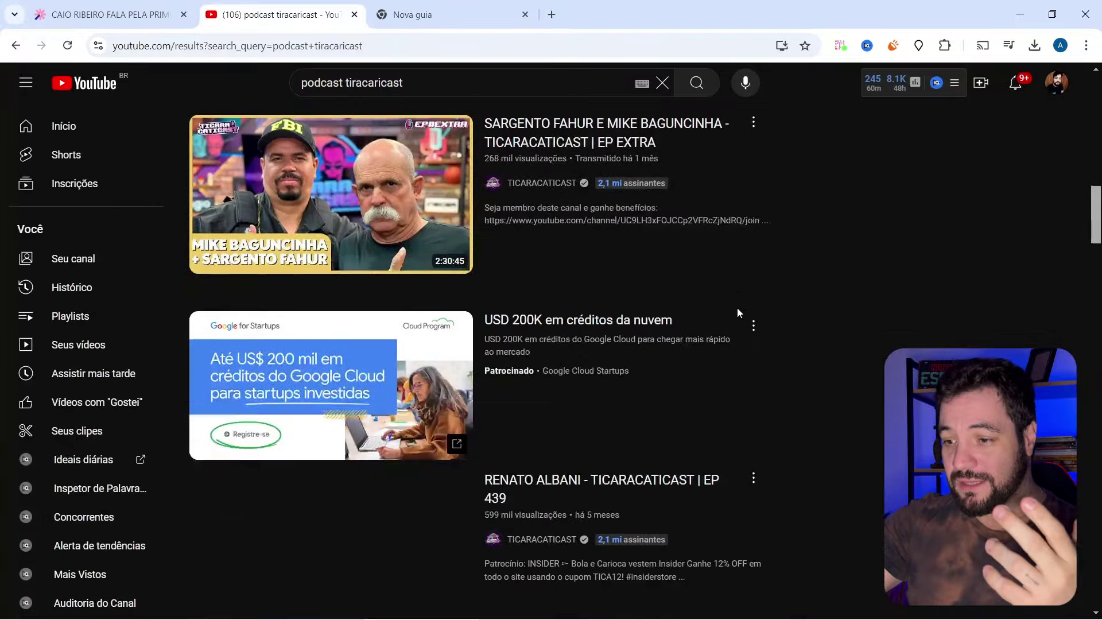
pyautogui.scroll(-3, 739, 312)
pyautogui.scroll(-8, 768, 332)
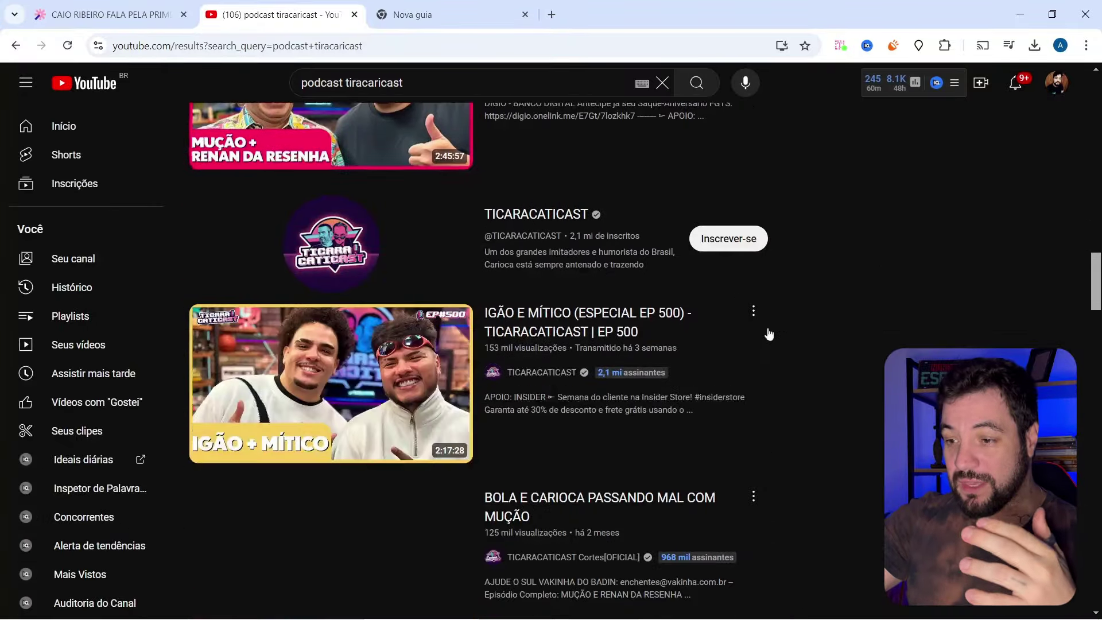
pyautogui.scroll(-3, 783, 339)
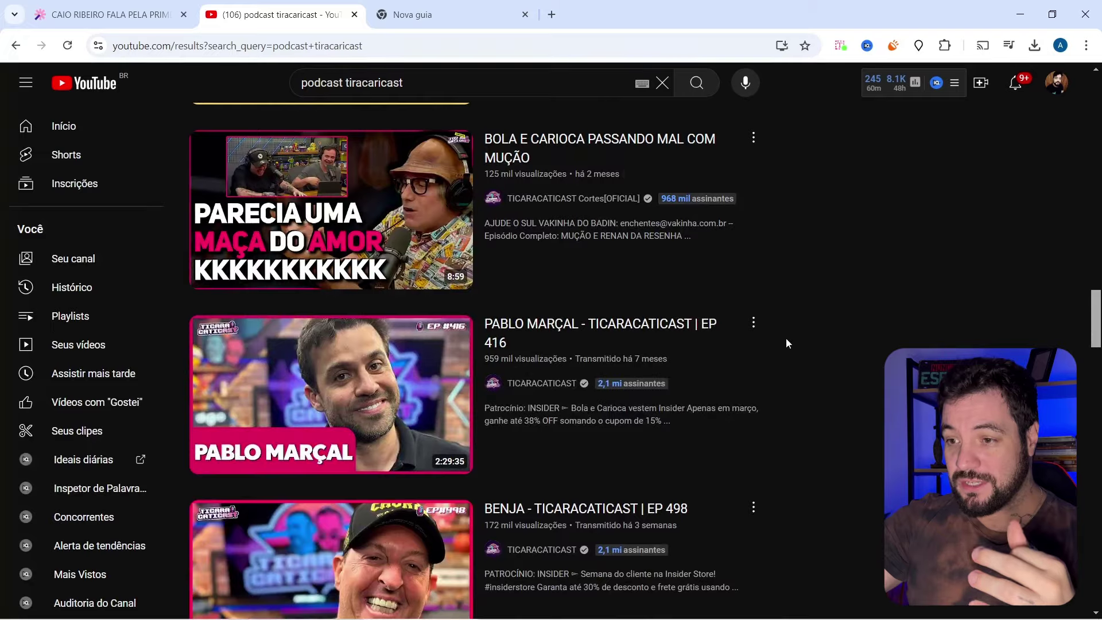
pyautogui.scroll(-5, 322, 218)
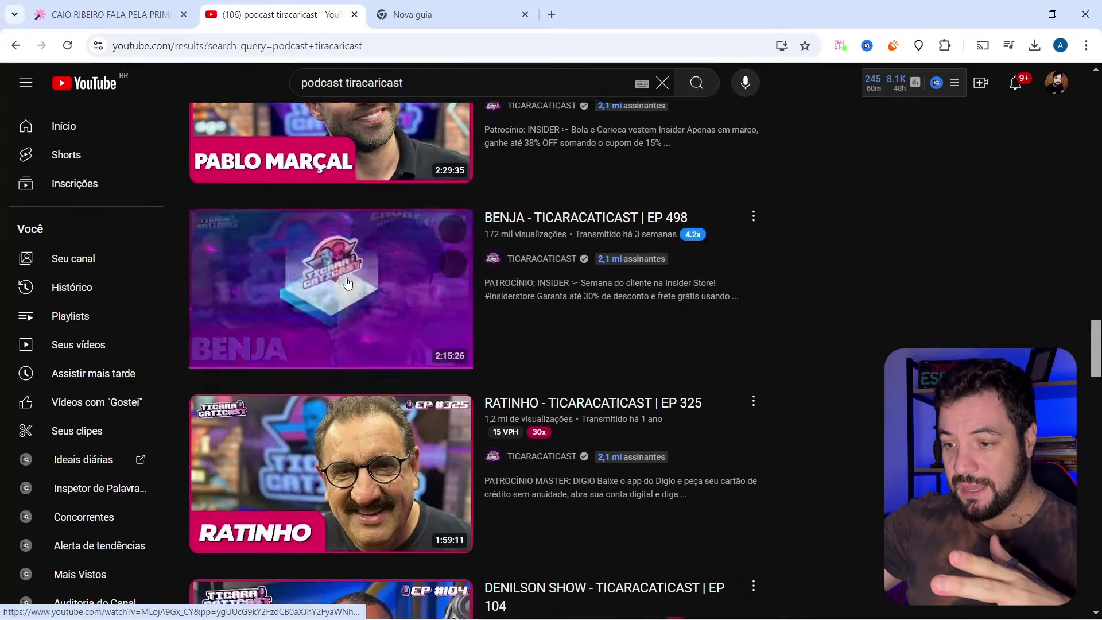
pyautogui.scroll(-4, 347, 284)
pyautogui.scroll(-14, 348, 284)
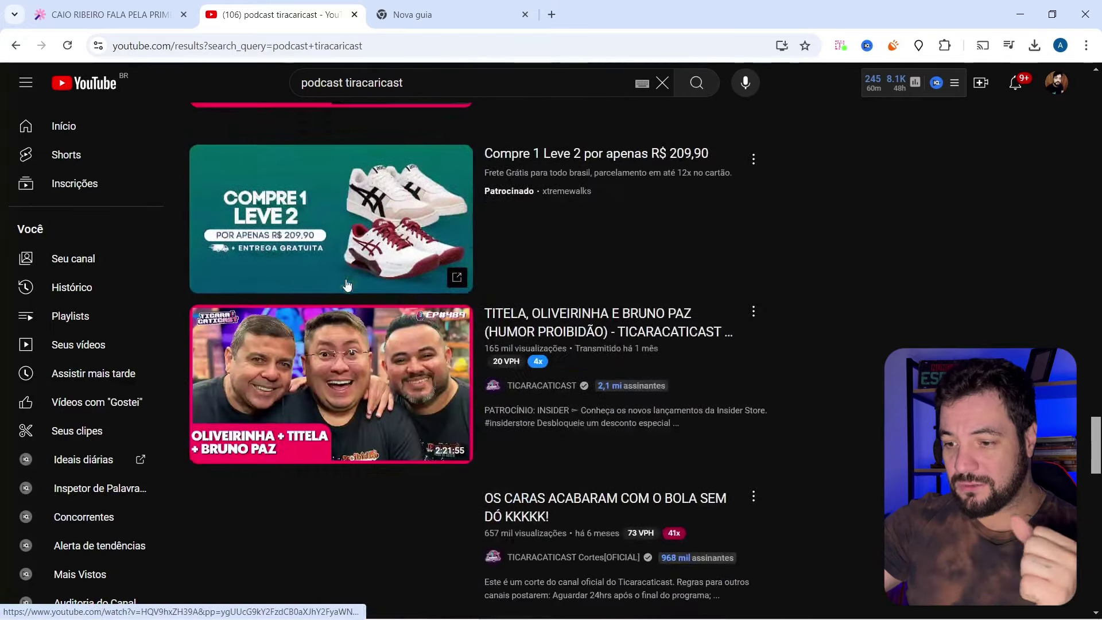
pyautogui.scroll(-5, 347, 286)
pyautogui.hotkey('alt', 'Left')
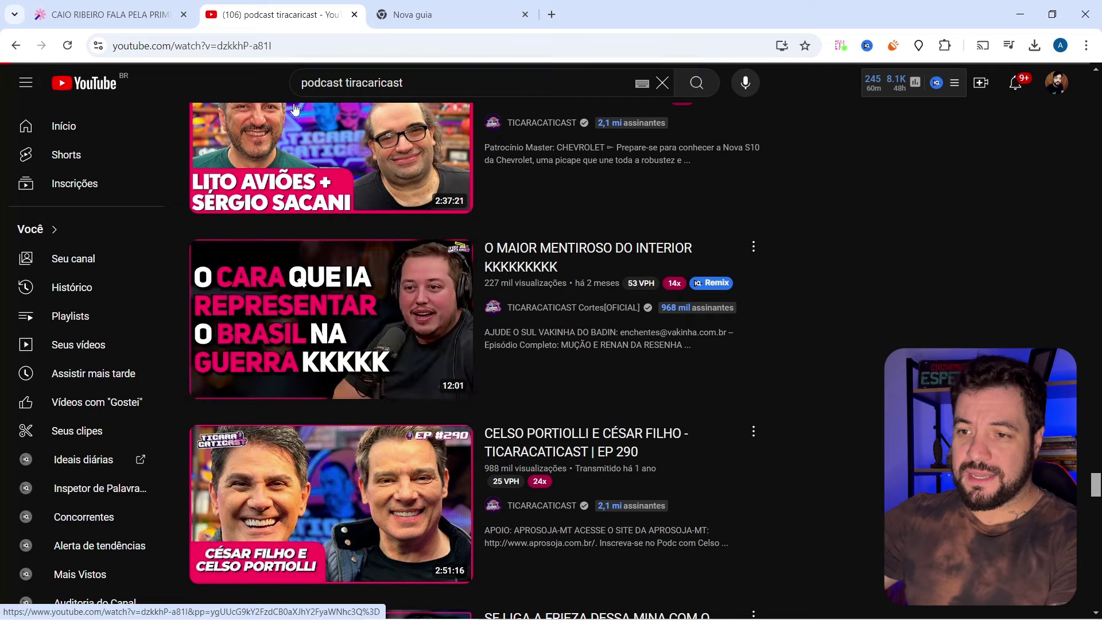
# Cut the video's address from the browser, pause playback and close the YouTube page.
pyautogui.click(270, 45)
pyautogui.hotkey('ctrl', 'a')
pyautogui.press('BackSpace')
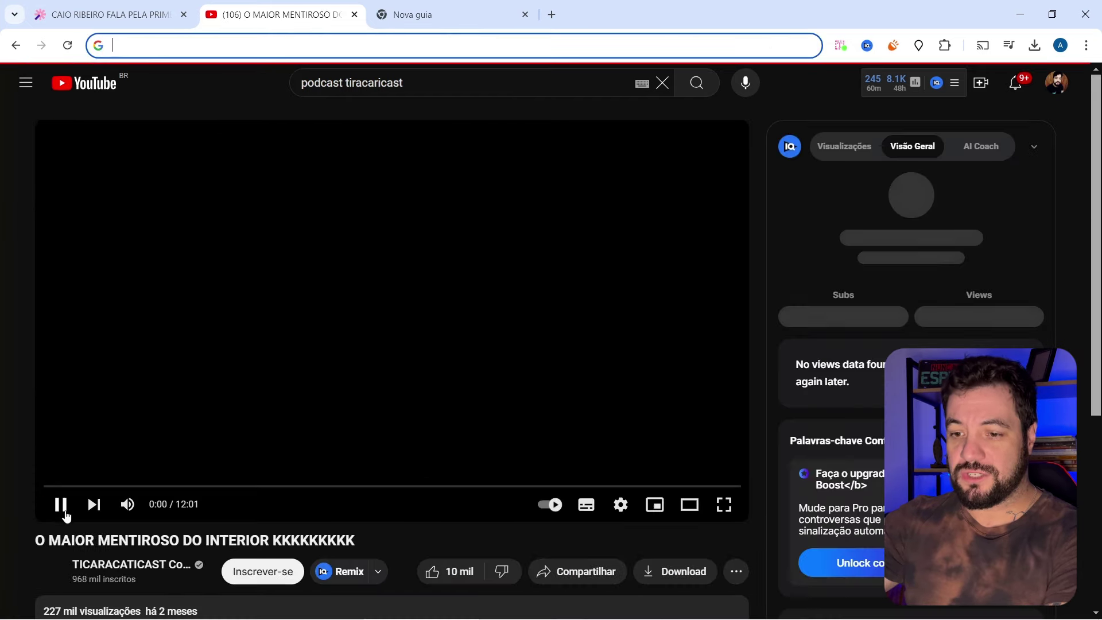
pyautogui.click(61, 504)
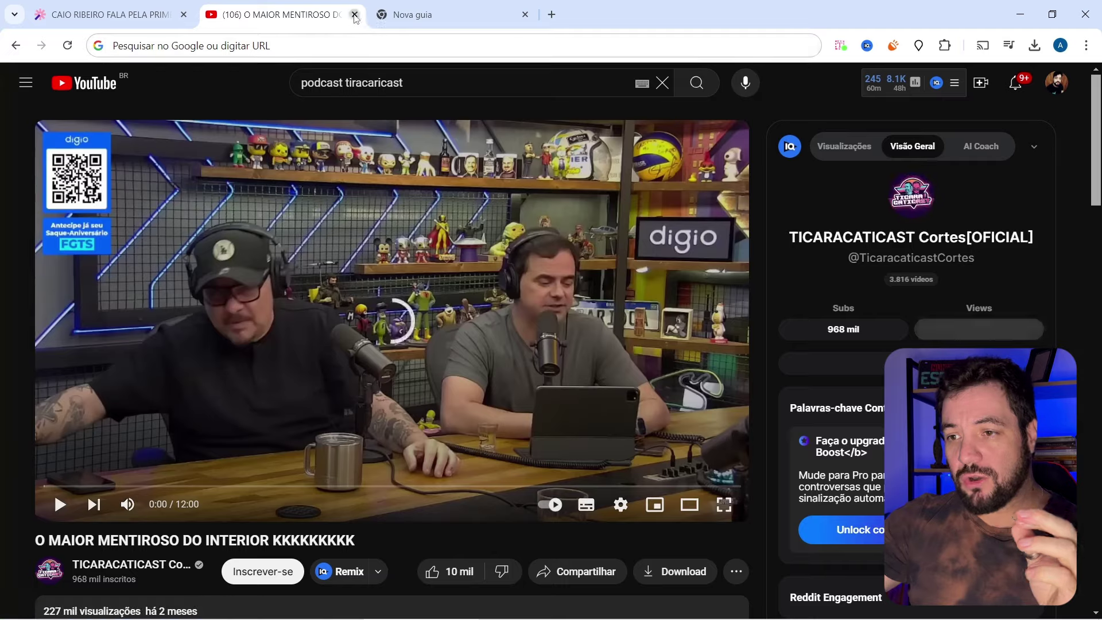
pyautogui.click(102, 5)
pyautogui.click(354, 14)
pyautogui.click(25, 86)
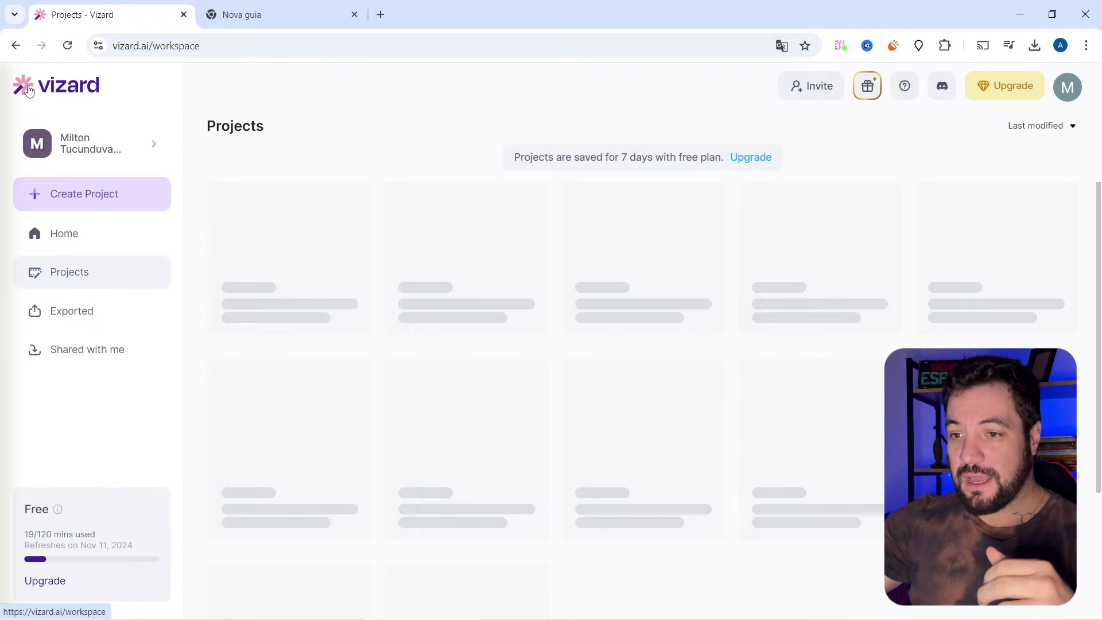
pyautogui.click(91, 193)
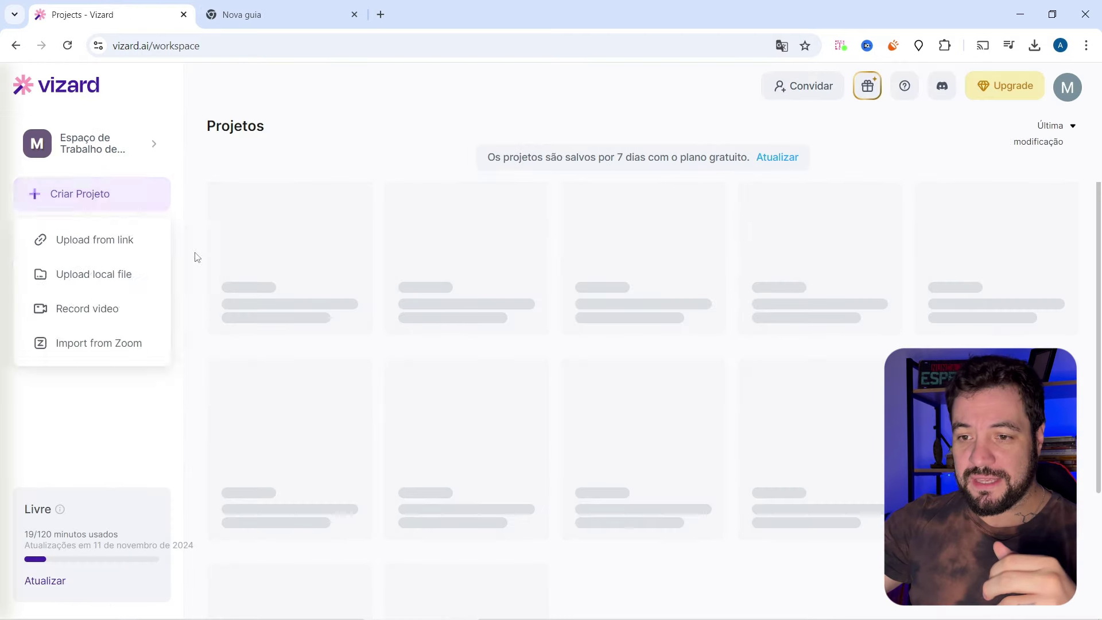
pyautogui.click(130, 245)
pyautogui.write('https://www.youtube.com/watch?v=dzkkhP-a81I')
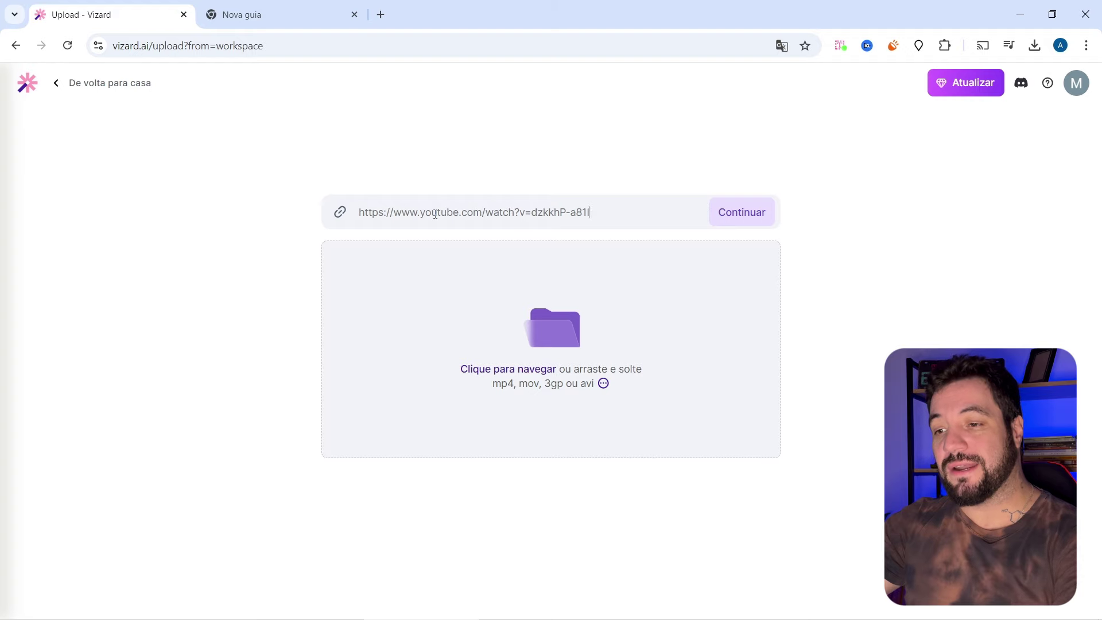
pyautogui.click(741, 212)
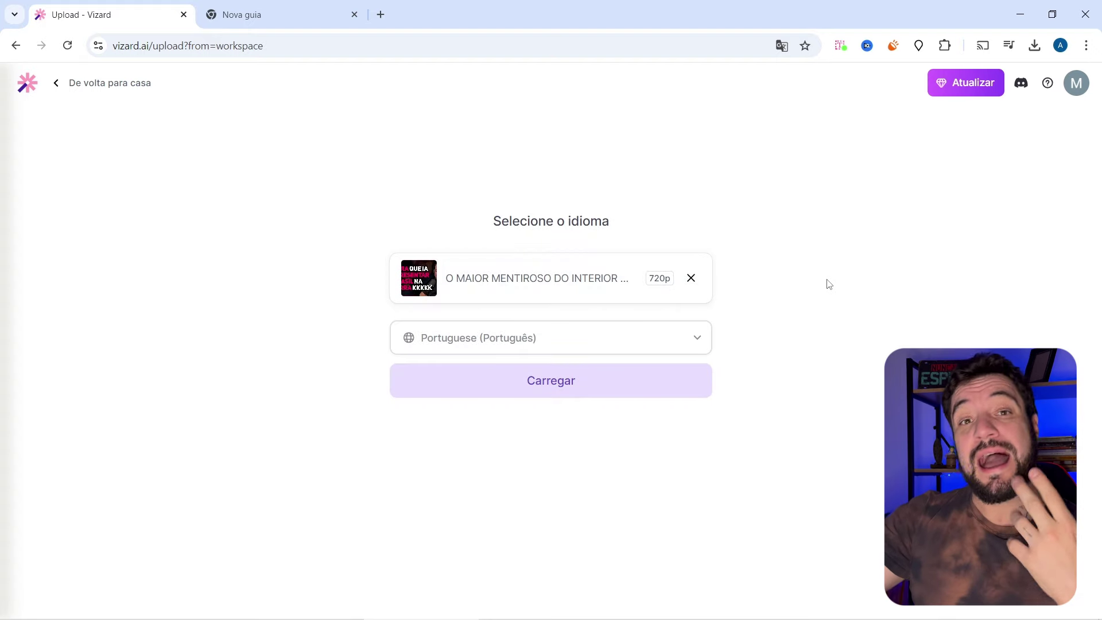
# Upload the video with Portuguese as its language and choose AI clip generation in one-click viral shorts mode.
pyautogui.click(554, 388)
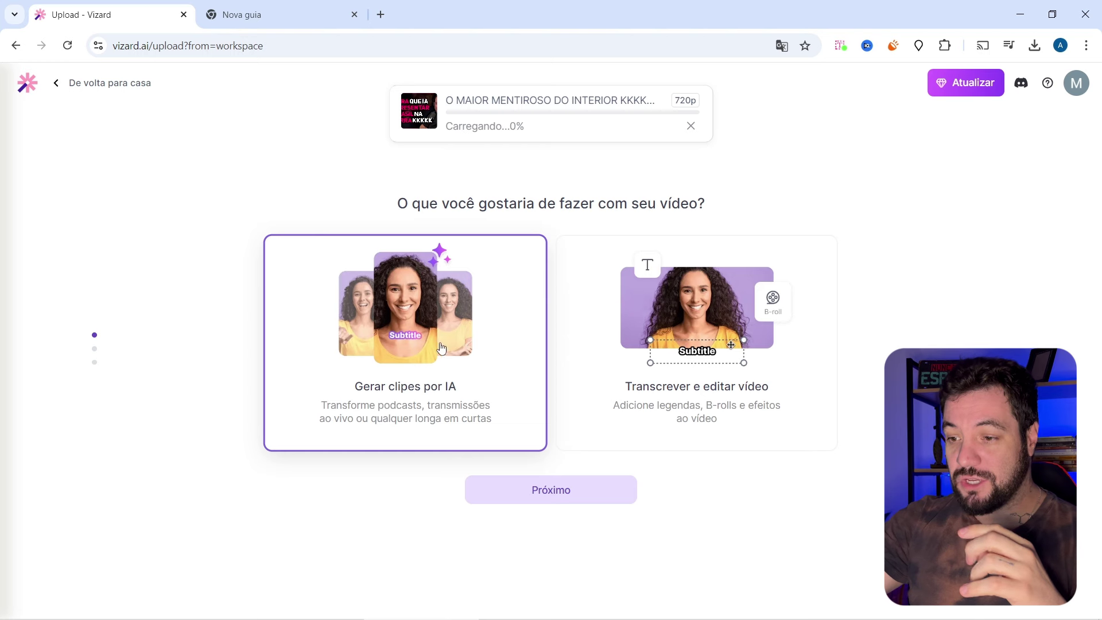
pyautogui.click(574, 501)
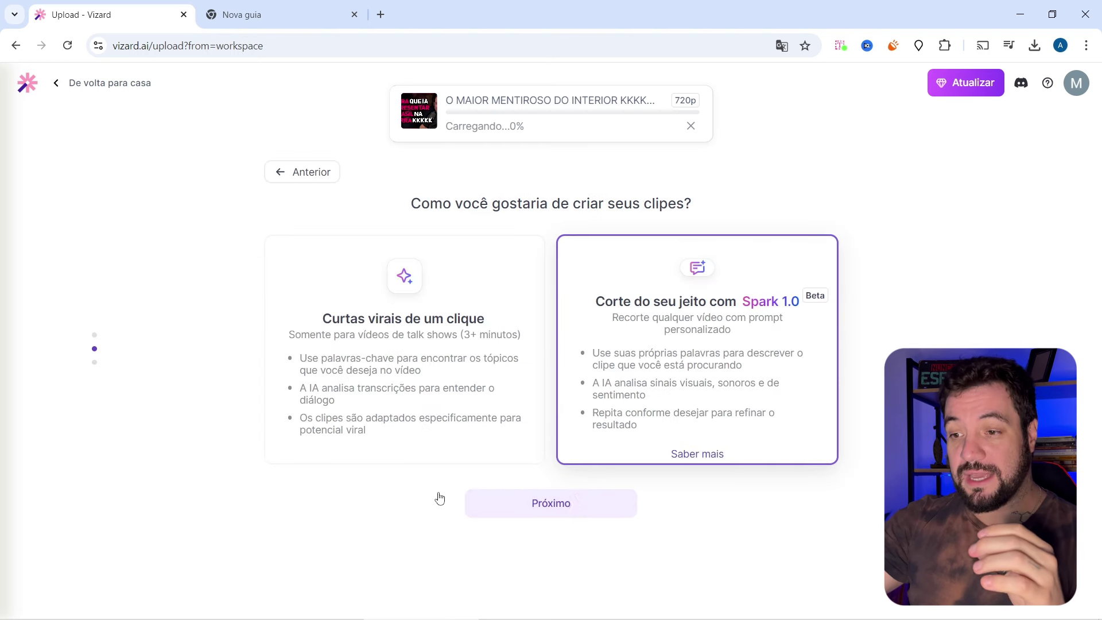
pyautogui.click(392, 363)
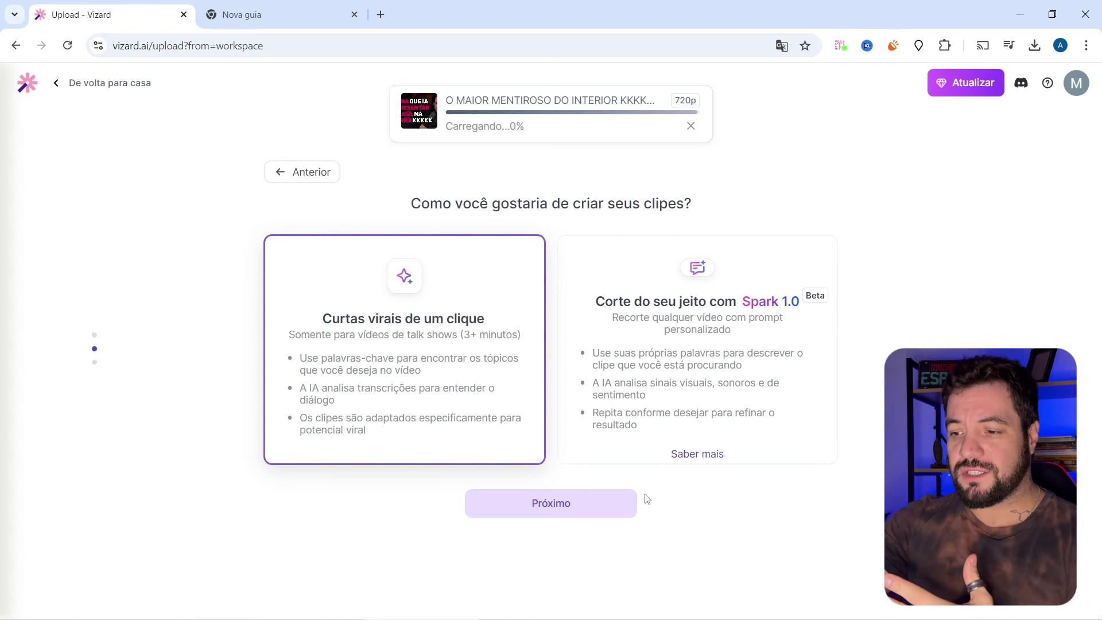
pyautogui.click(570, 504)
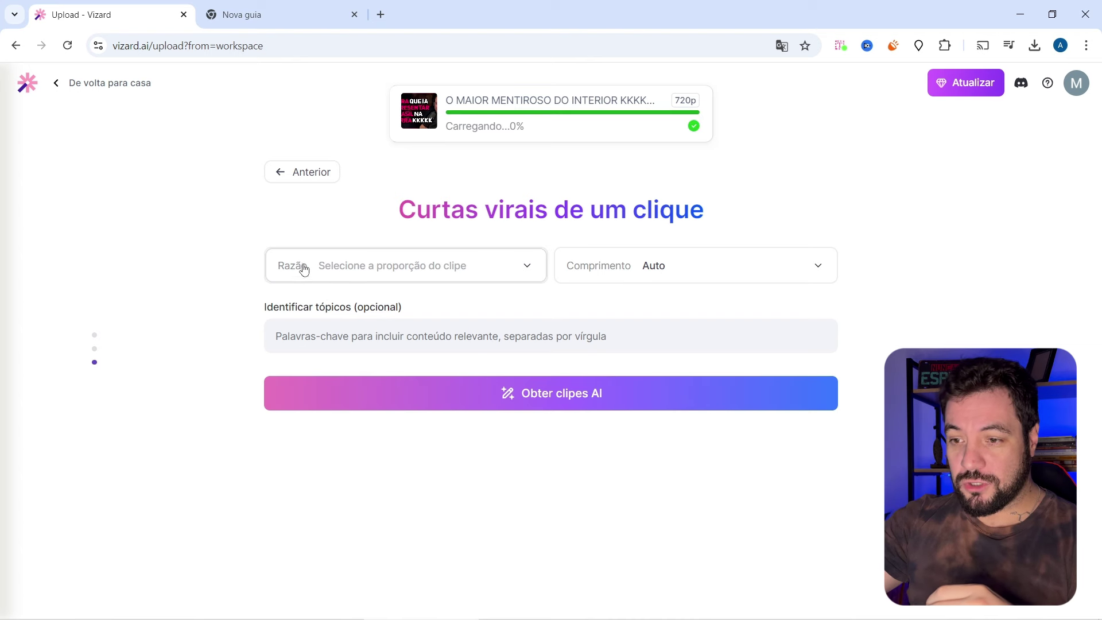
# Set the clip ratio to 9:16 and the clip length to the 30-60 option.
pyautogui.click(502, 274)
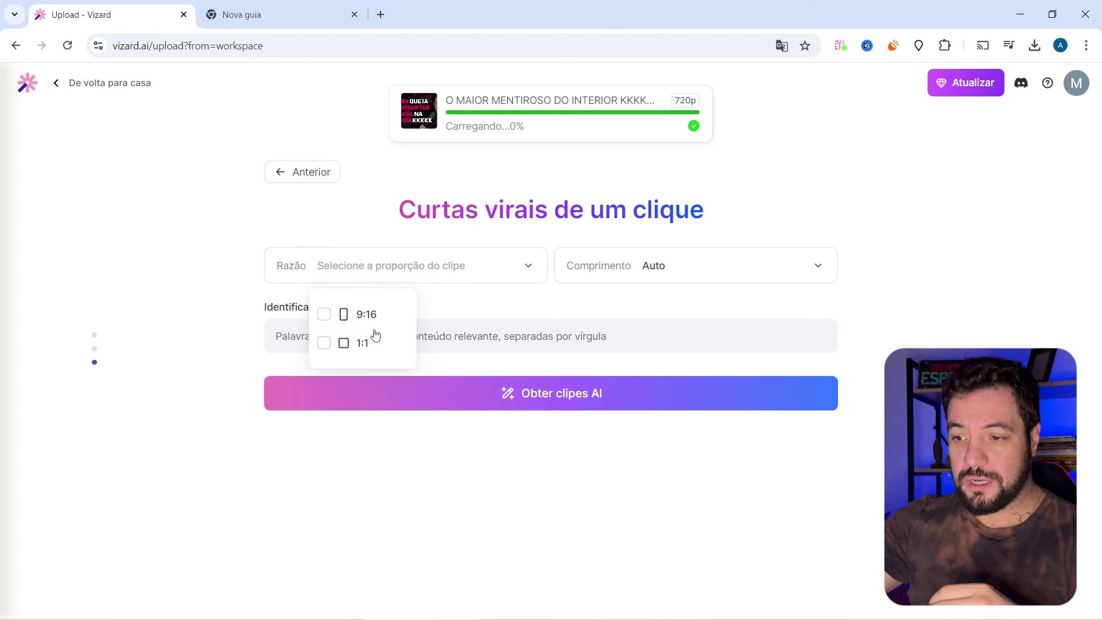
pyautogui.click(356, 319)
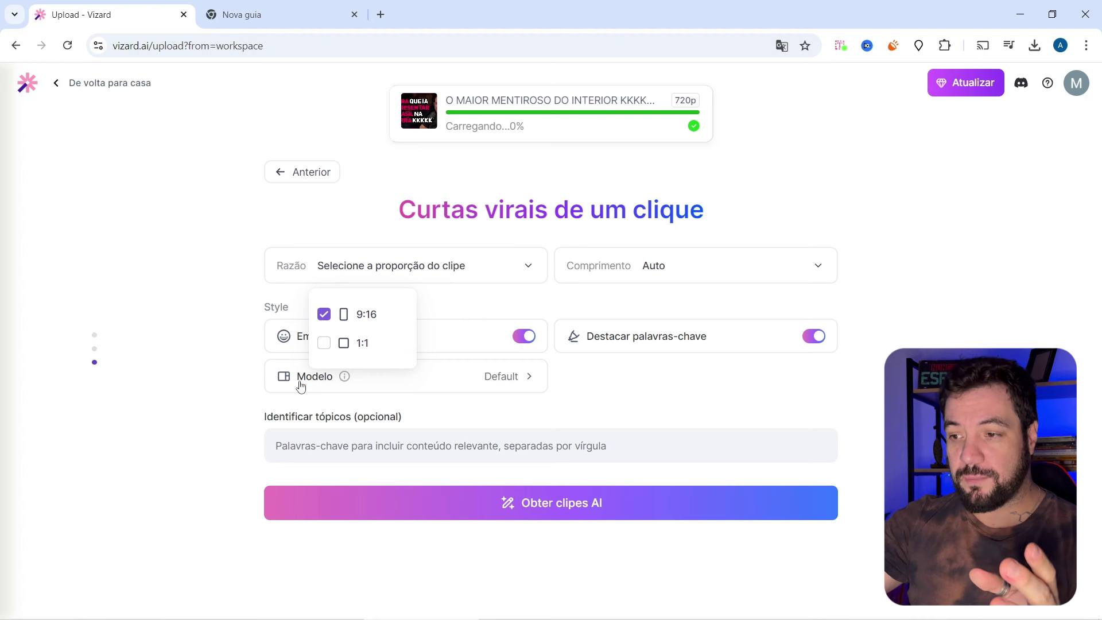
pyautogui.click(744, 264)
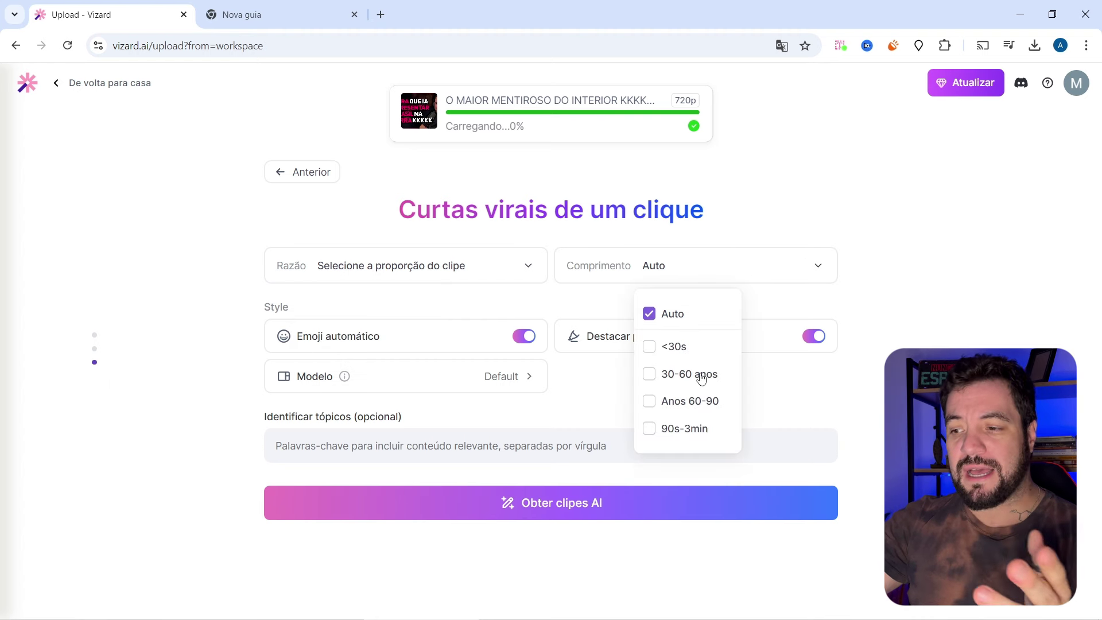
pyautogui.click(679, 380)
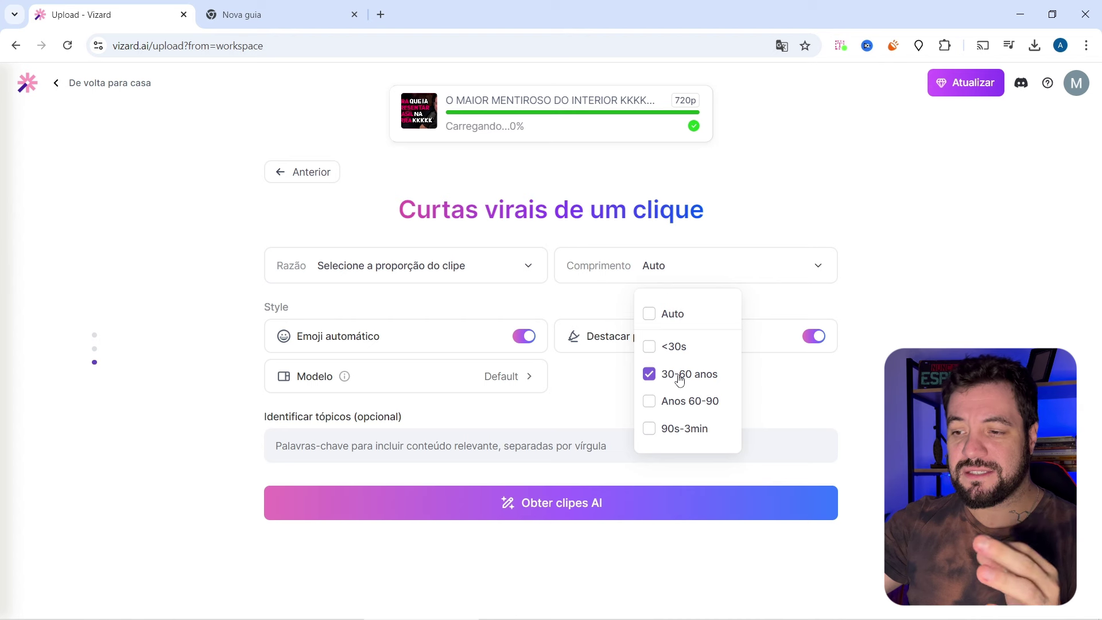
# Turn off automatic emoji for the clips.
pyautogui.click(355, 348)
pyautogui.click(356, 340)
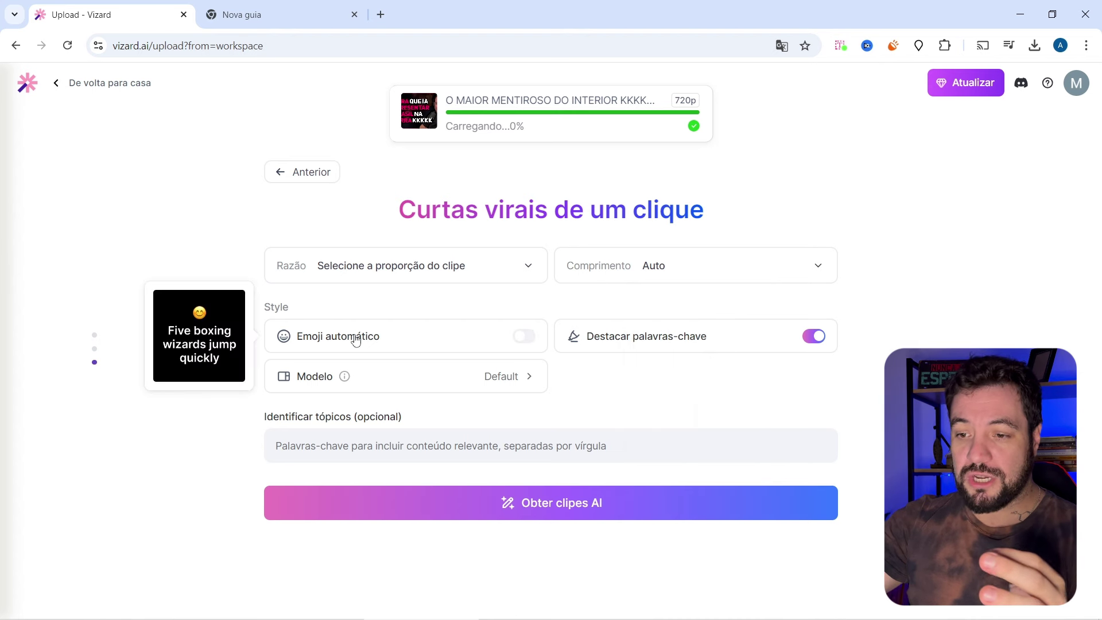
pyautogui.click(356, 341)
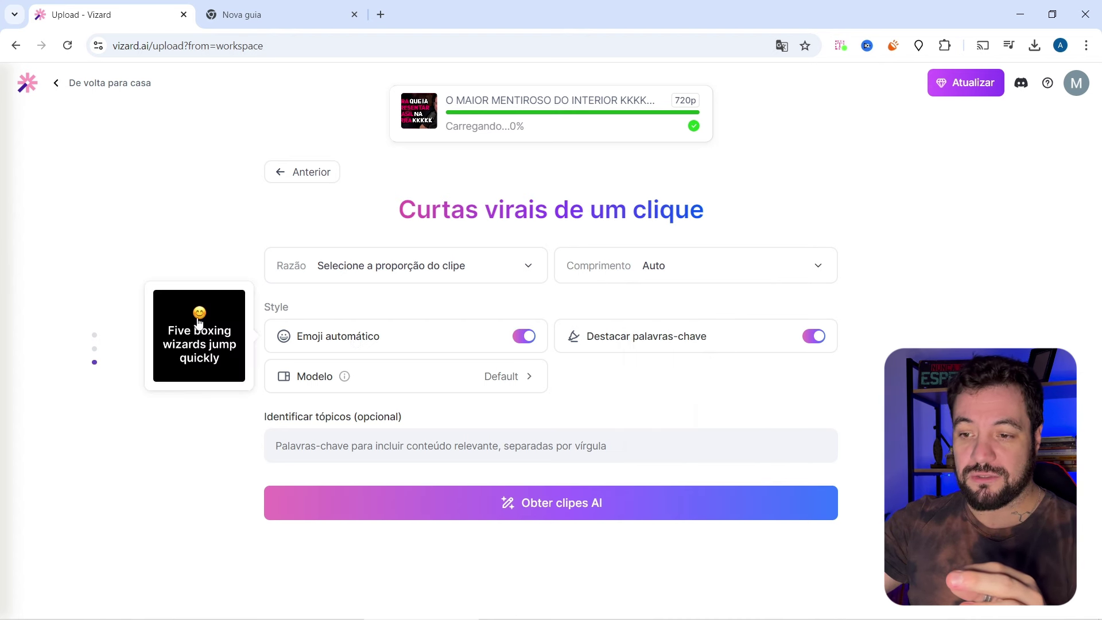
pyautogui.click(391, 342)
pyautogui.moveTo(656, 343)
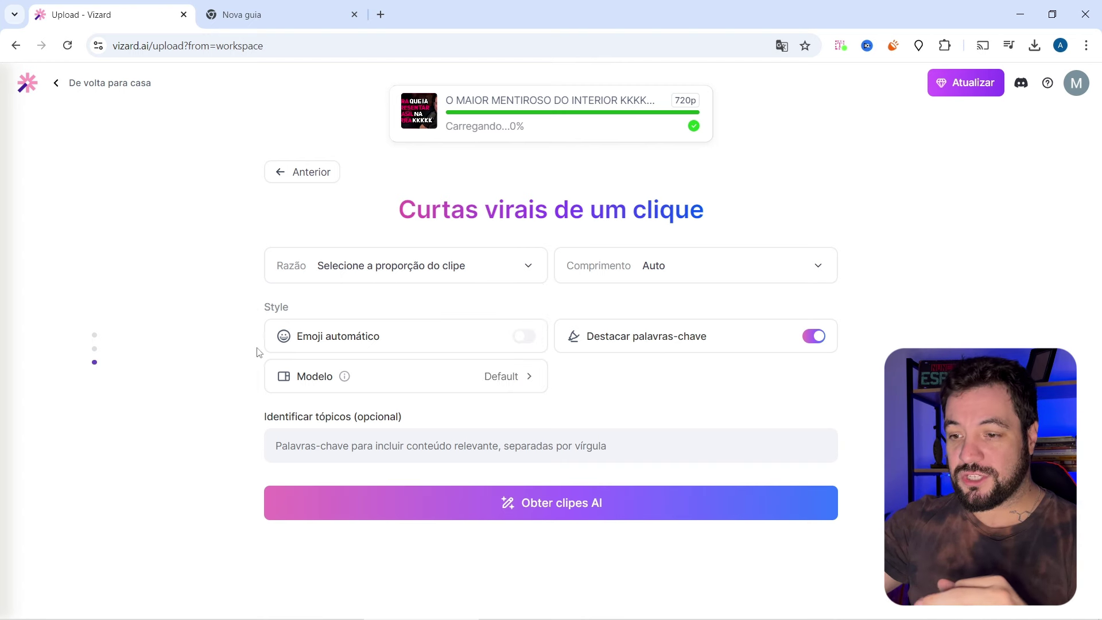
# Apply the full-frame single-speaker template with a white headline and yellow subtitles, and generate the AI clips.
pyautogui.click(401, 376)
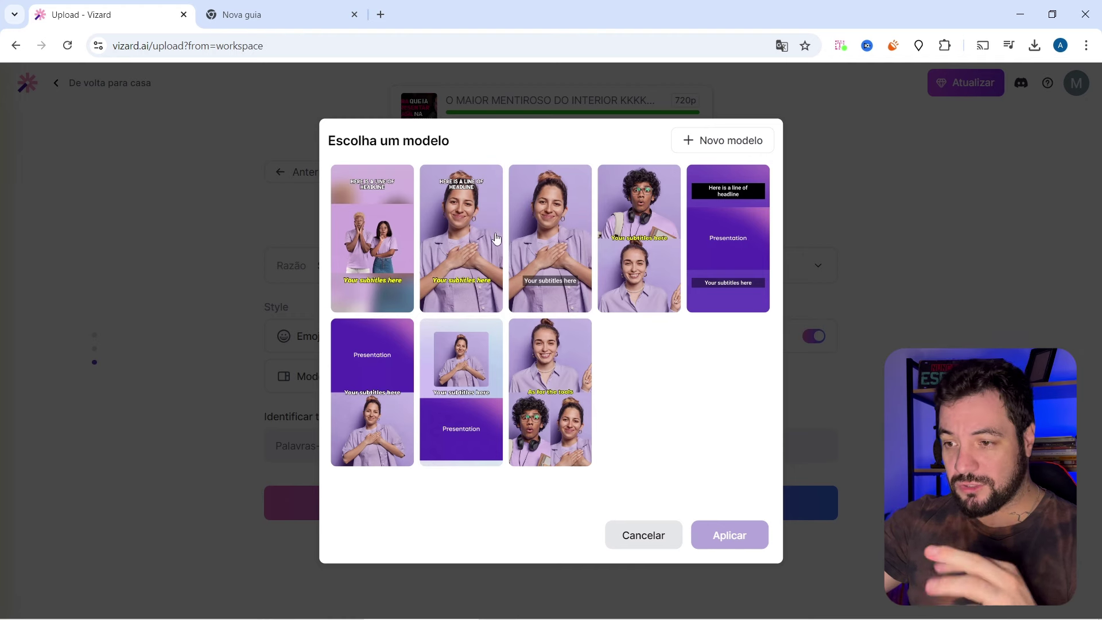
pyautogui.click(634, 241)
pyautogui.click(463, 221)
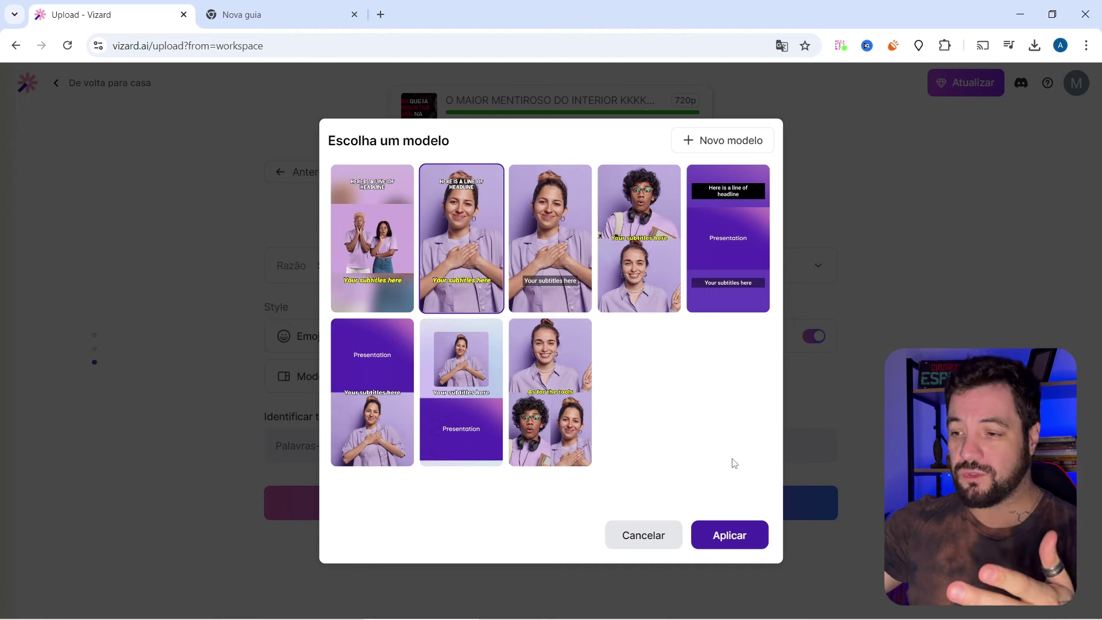
pyautogui.click(730, 536)
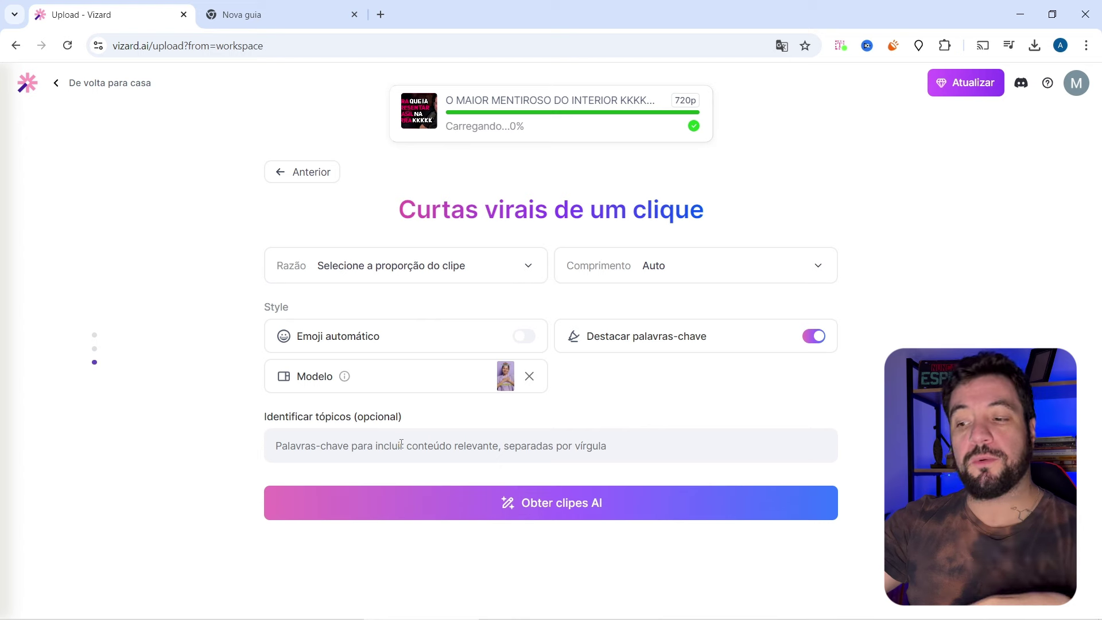
pyautogui.click(564, 506)
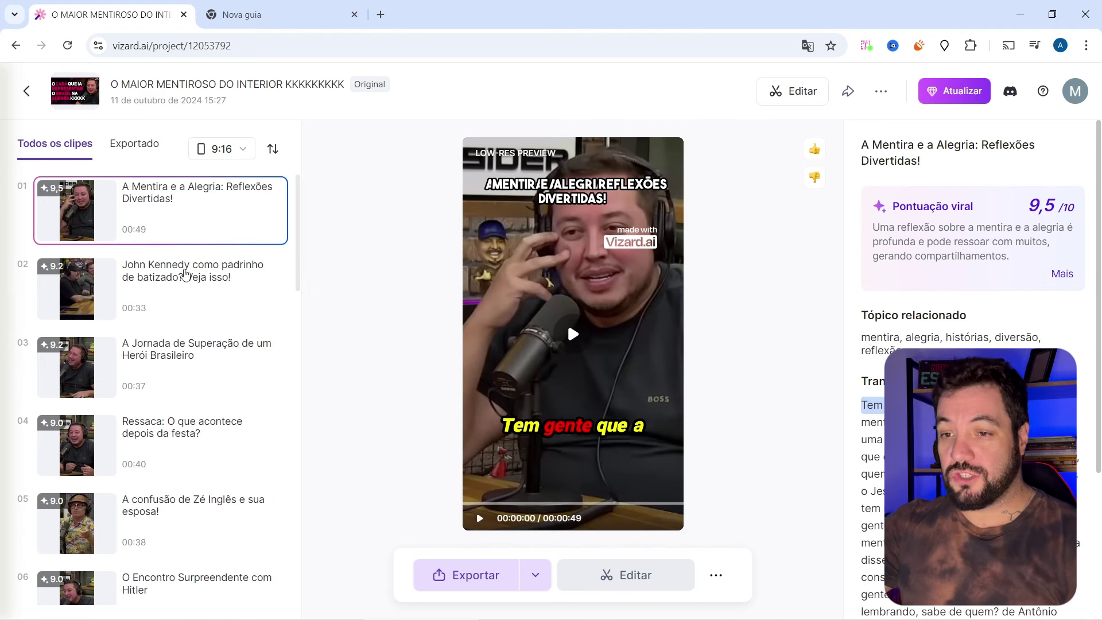
# Browse the list of generated clips and open the full original video in the editor.
pyautogui.scroll(-20, 185, 259)
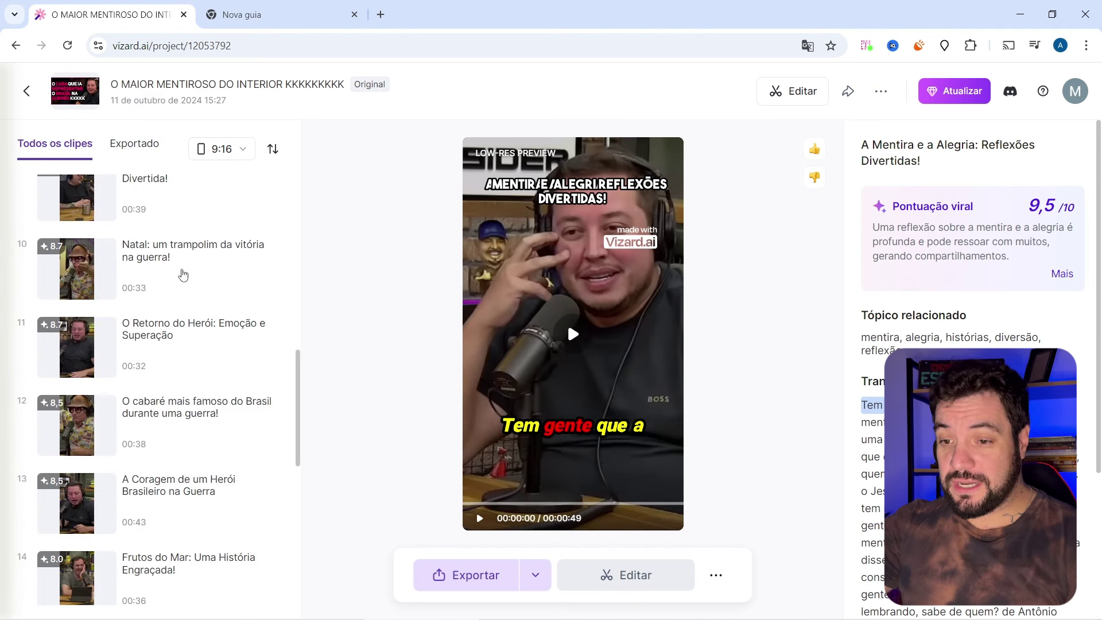
pyautogui.scroll(20, 154, 436)
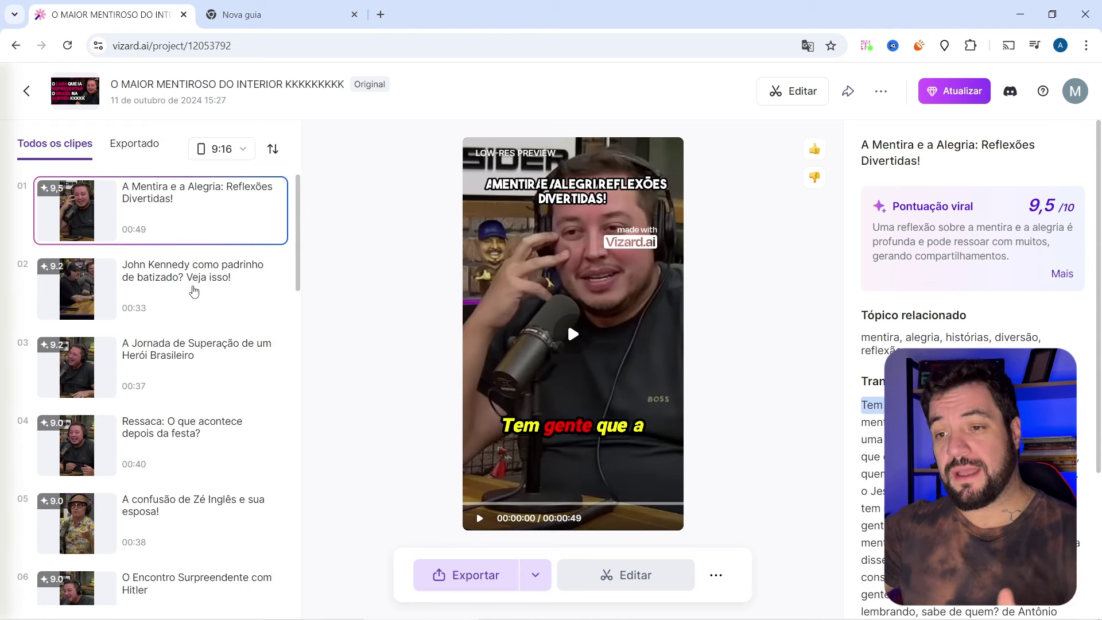
pyautogui.scroll(-15, 194, 291)
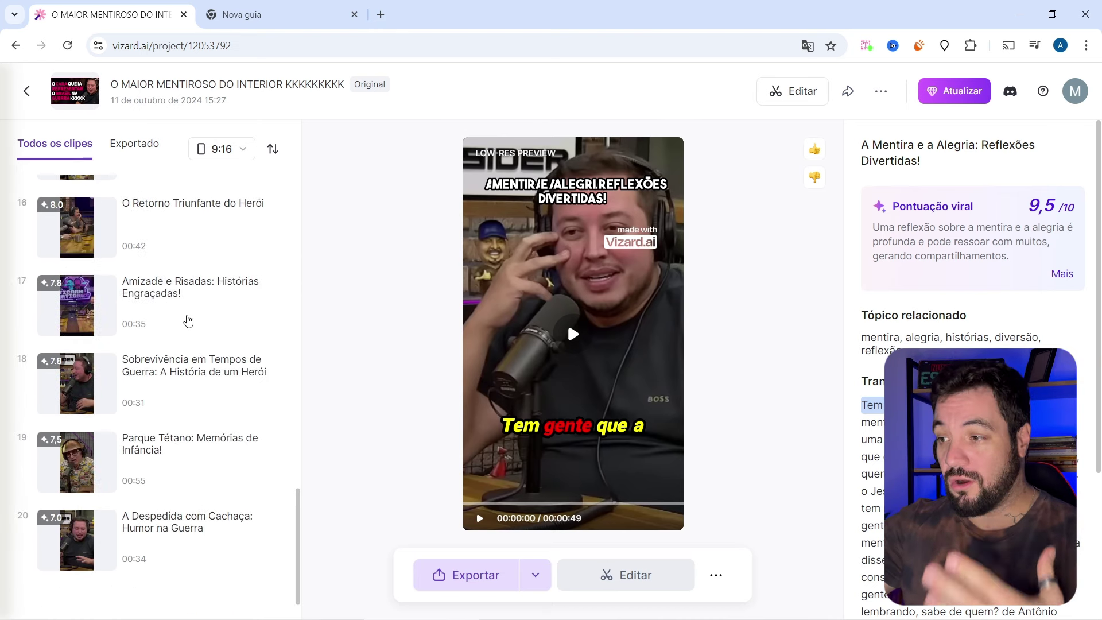
pyautogui.scroll(-3, 970, 287)
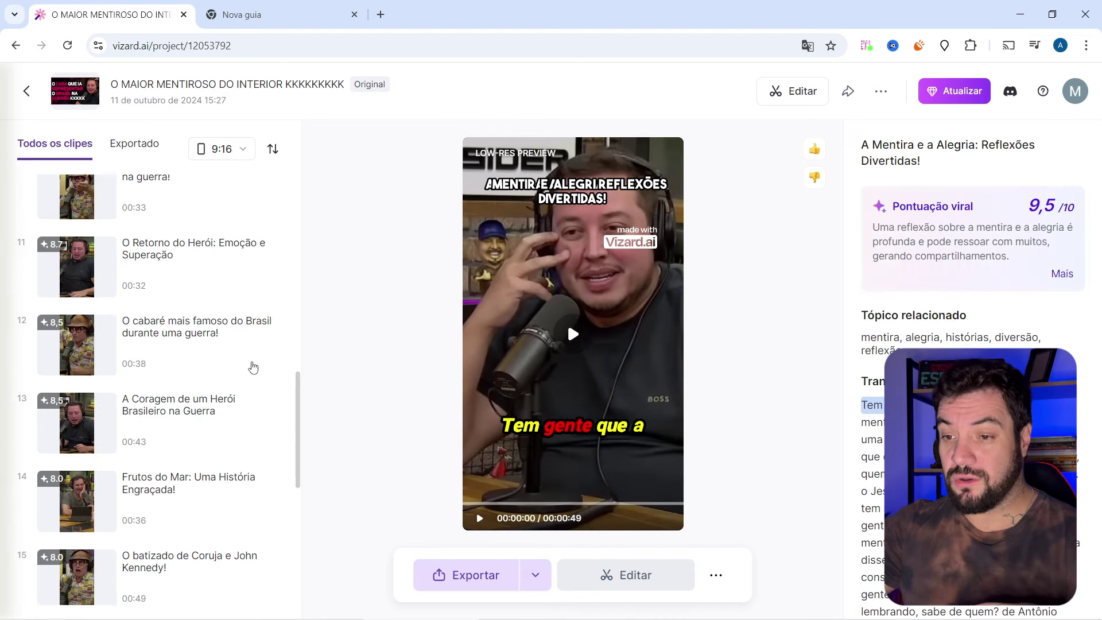
pyautogui.click(806, 91)
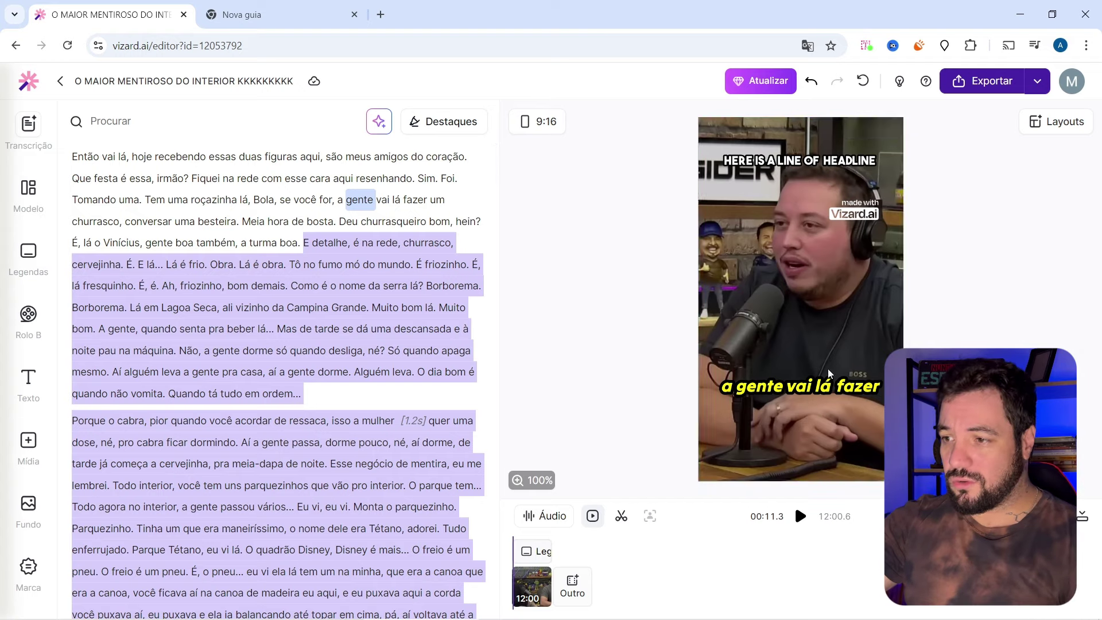
# Examine the highlighted passages of the transcript and preview the video at two points in it.
pyautogui.scroll(-15, 132, 370)
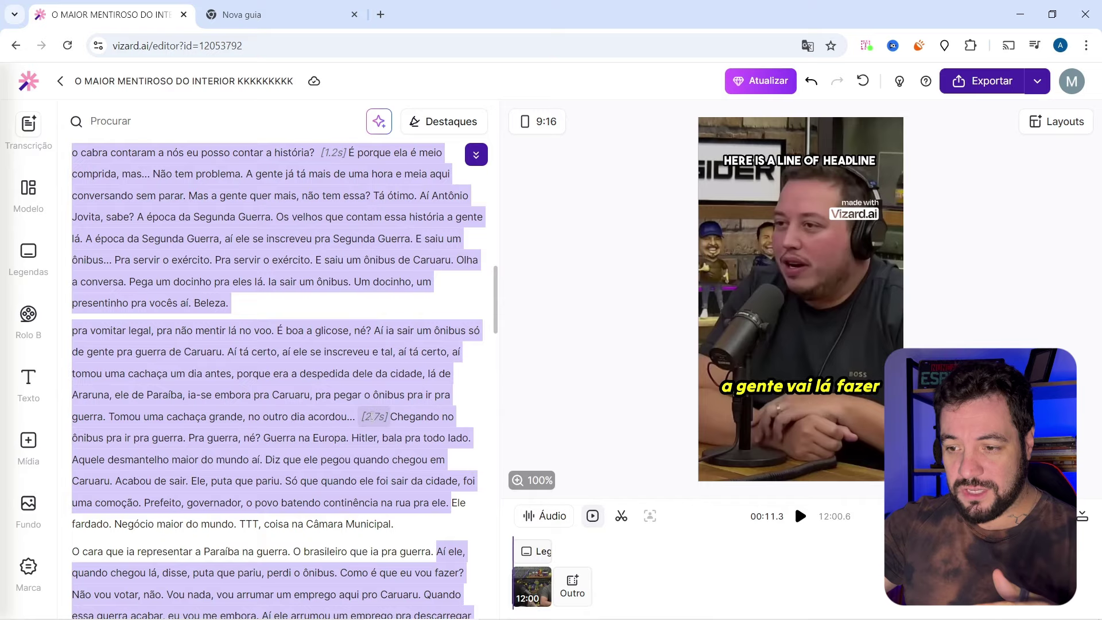
pyautogui.click(373, 416)
pyautogui.scroll(-5, 301, 499)
pyautogui.scroll(-4, 297, 457)
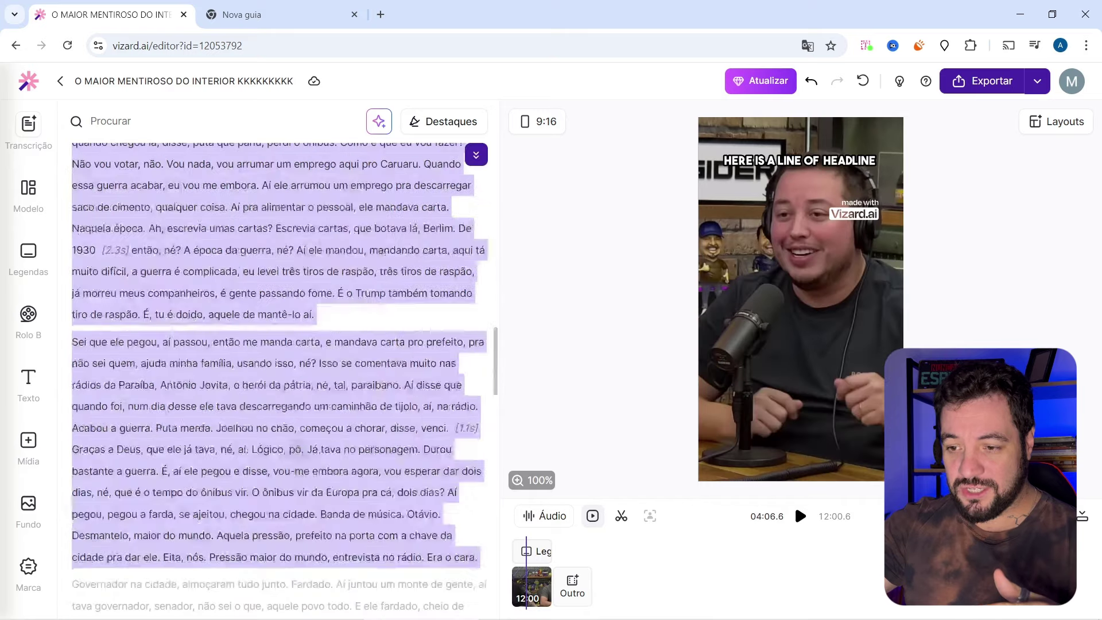
pyautogui.click(466, 356)
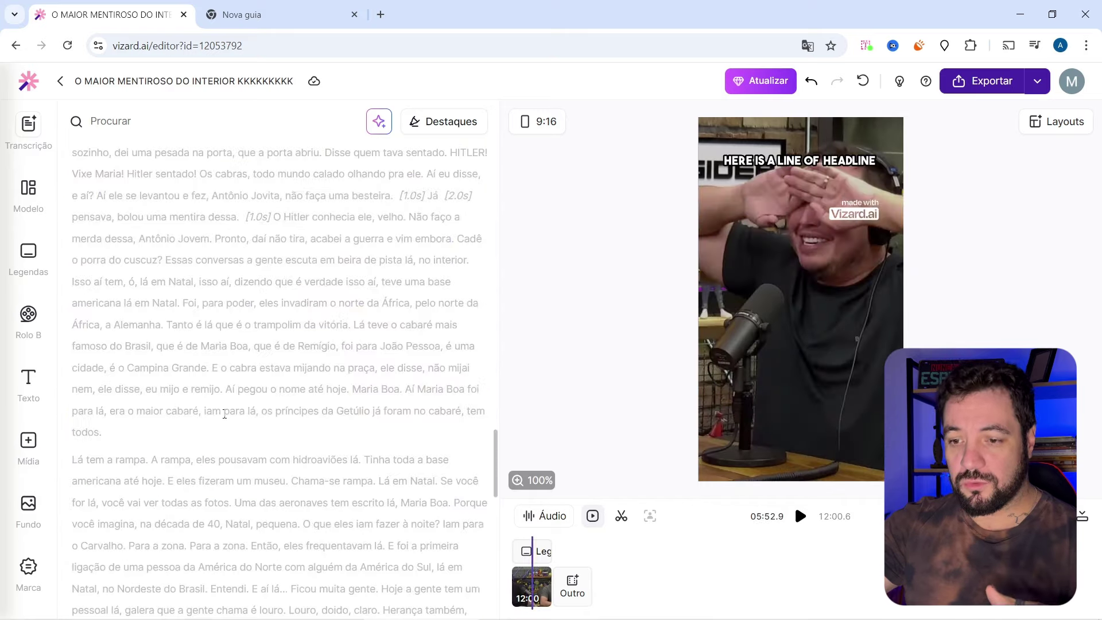
pyautogui.scroll(10, 224, 415)
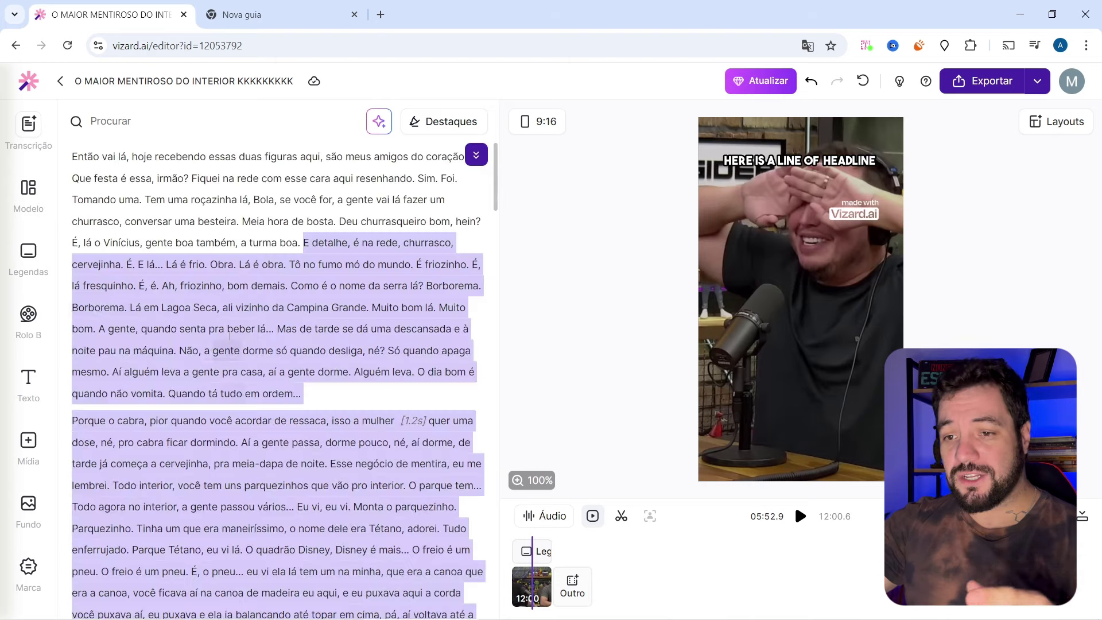
# Look through the recommended templates, the caption text and the caption style options.
pyautogui.click(28, 191)
pyautogui.scroll(-5, 383, 352)
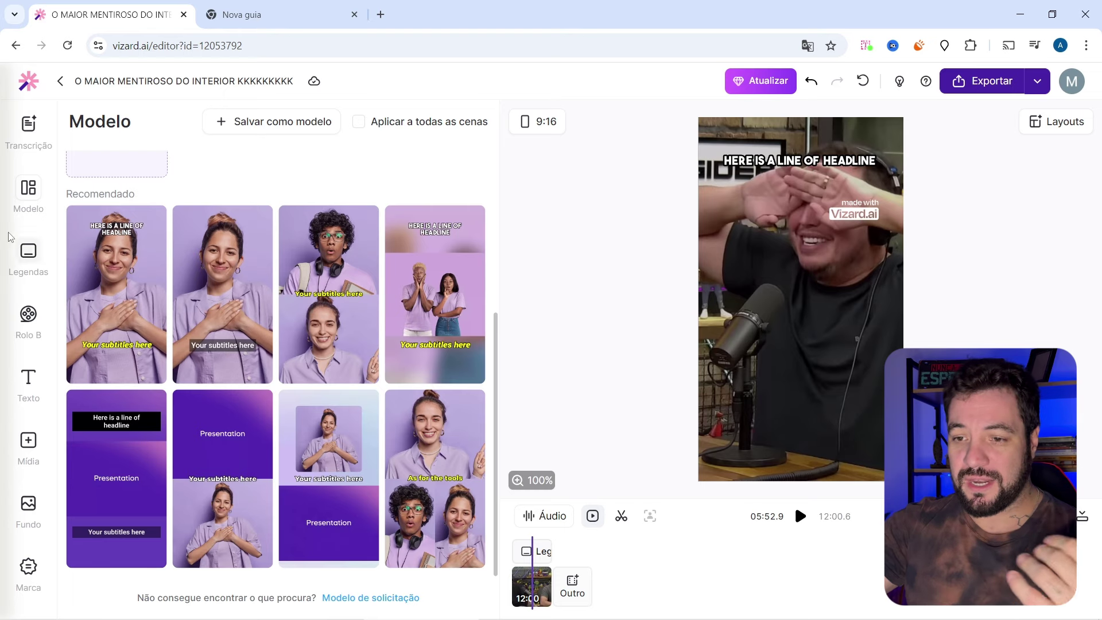
pyautogui.click(19, 250)
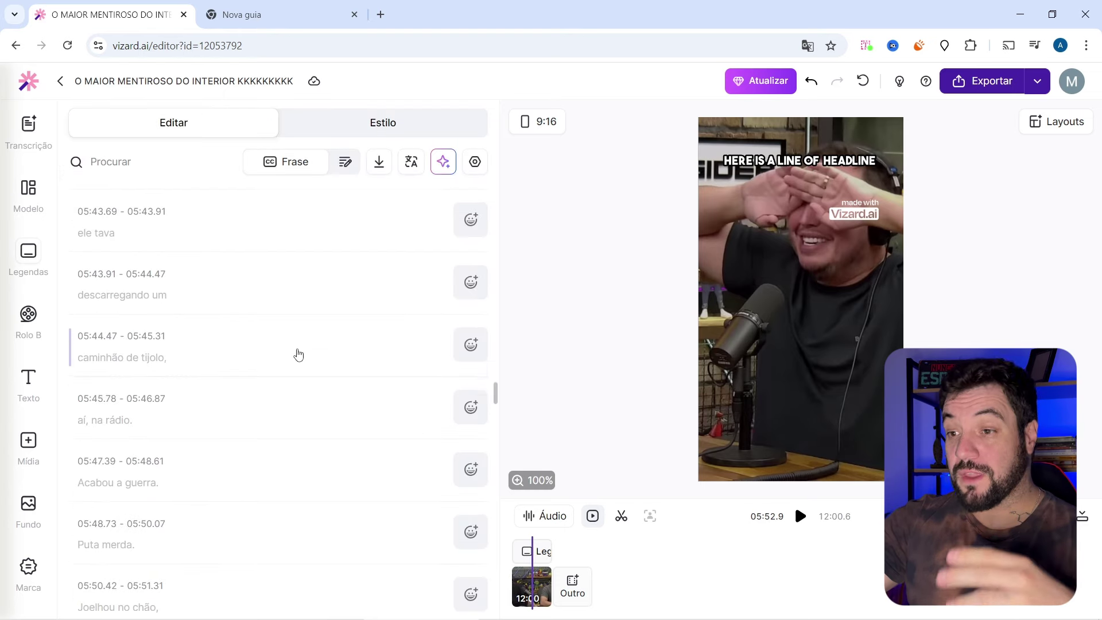
pyautogui.click(374, 127)
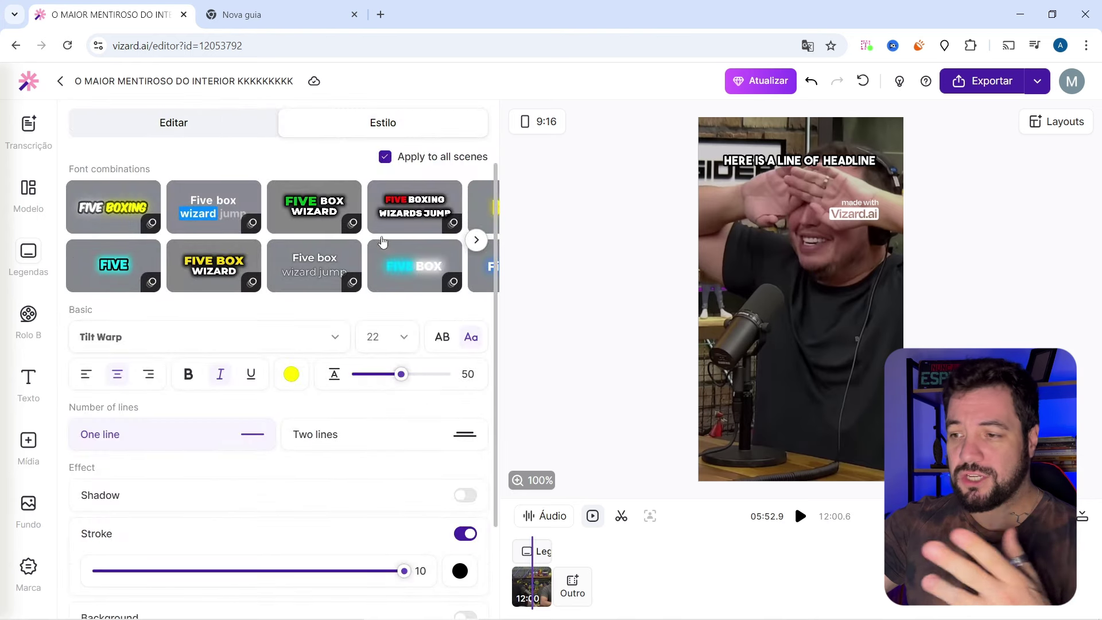
# Replace the headline text on the video with "PODCAST DO PÂNICO".
pyautogui.click(780, 159)
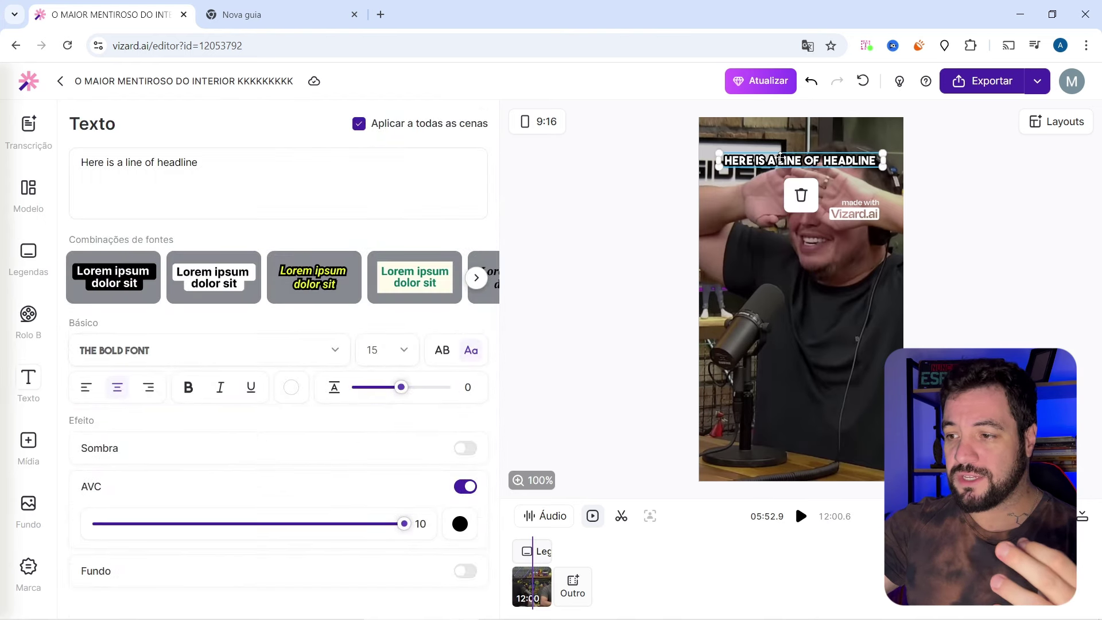
pyautogui.tripleClick(216, 173)
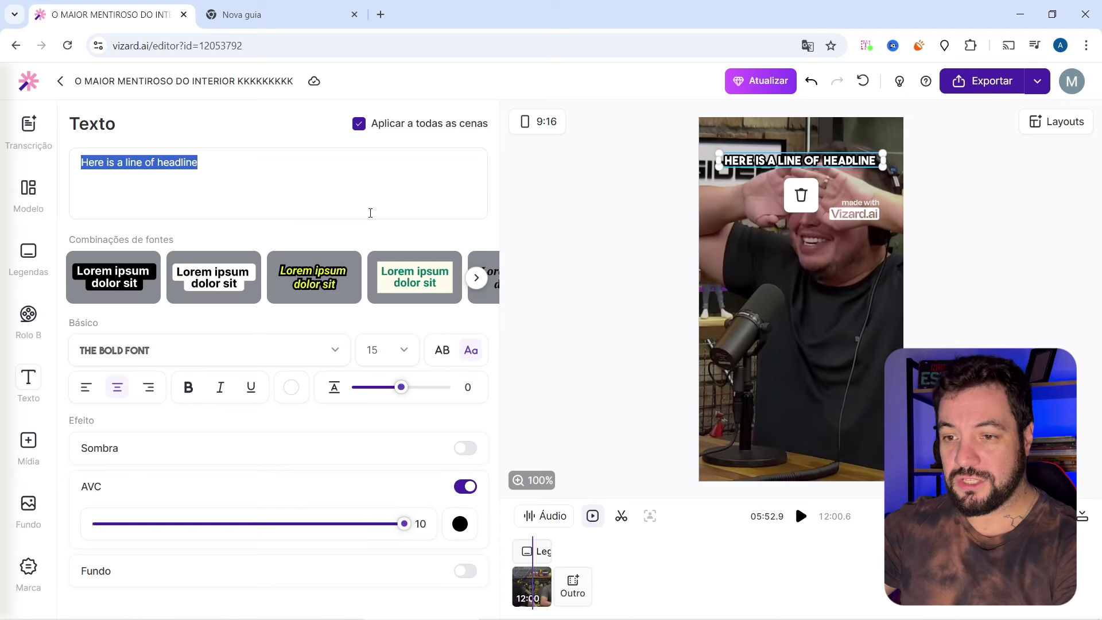
pyautogui.write('PODCAST')
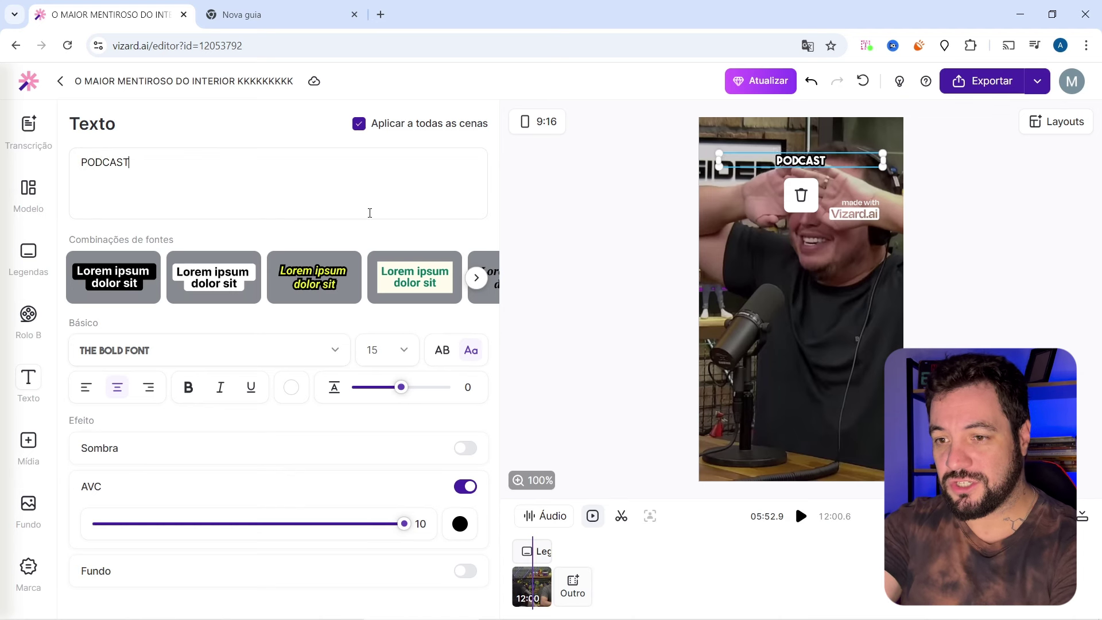
pyautogui.write(' DO PÂNICO')
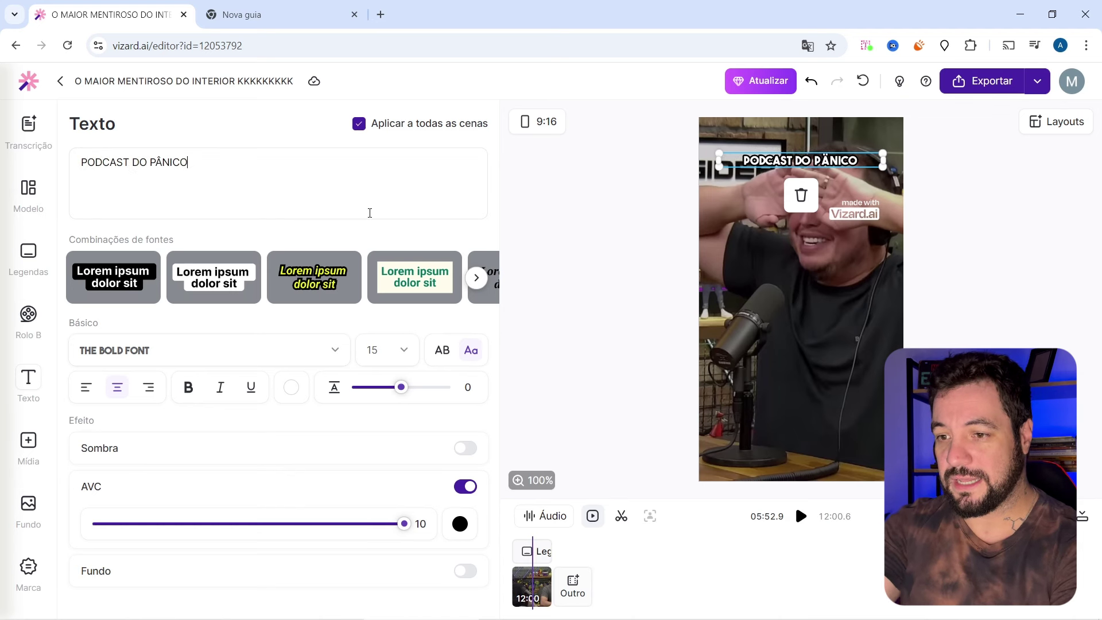
pyautogui.click(608, 220)
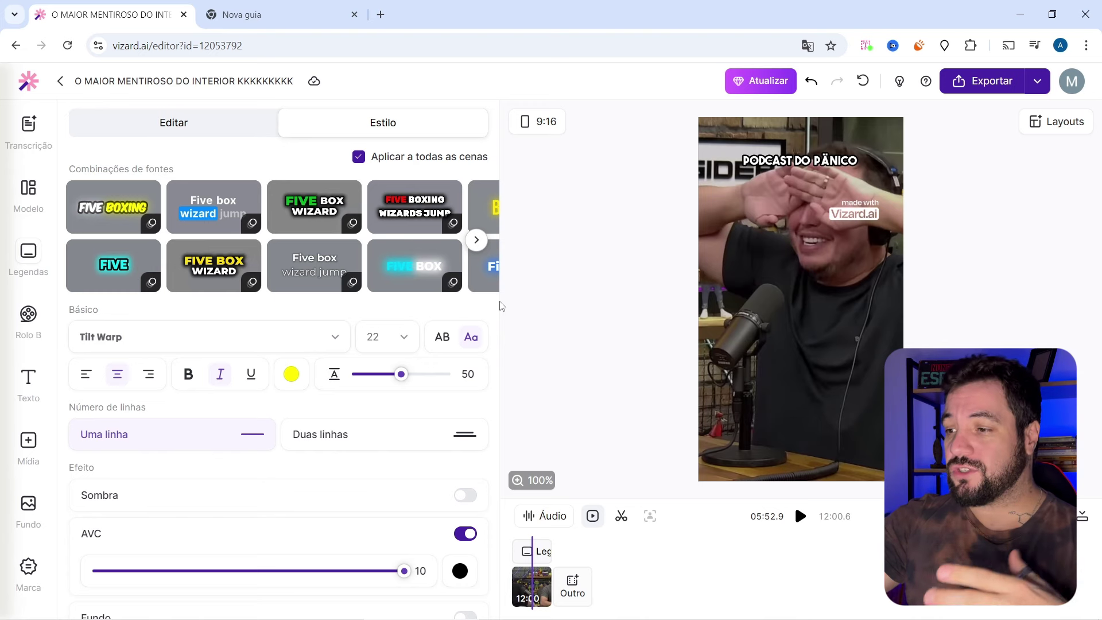
# Open the upgrade plans for removing the Vizard.ai watermark from the video.
pyautogui.click(861, 212)
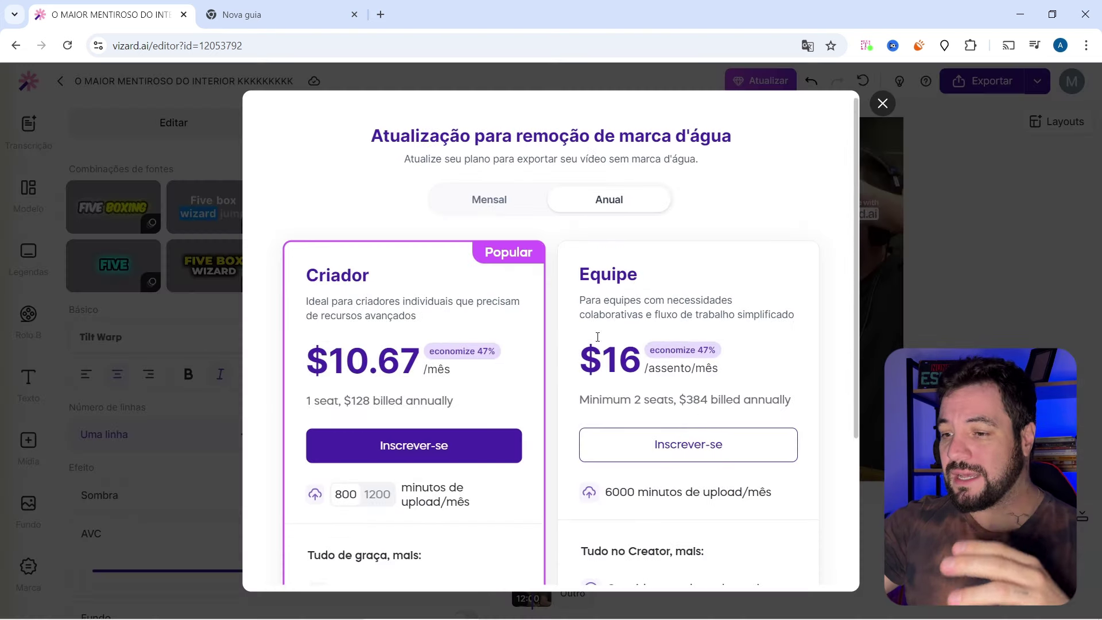